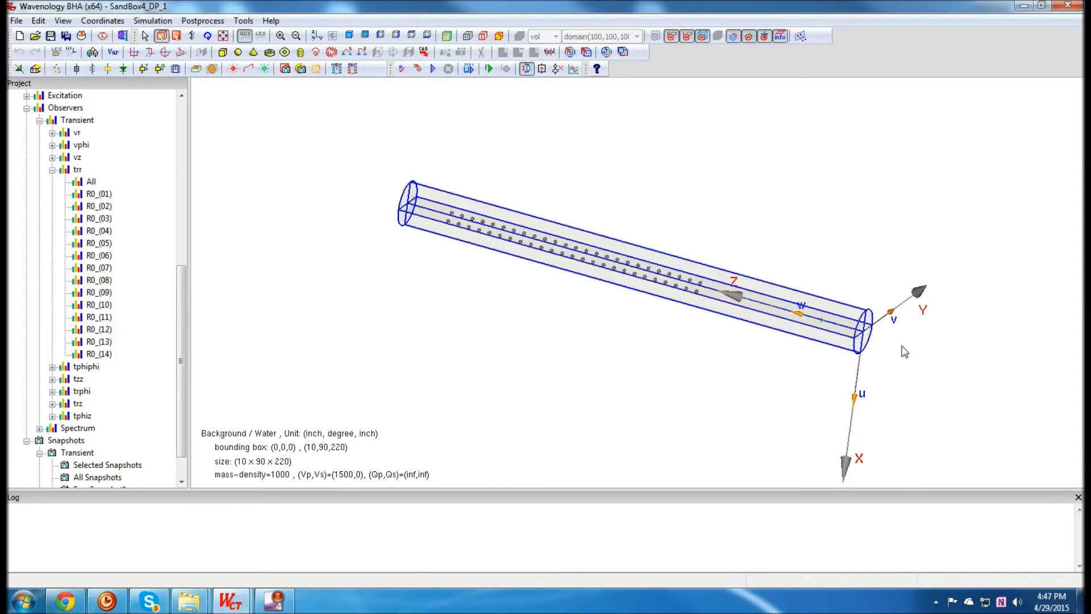
Examine the long cylindrical model and its receiver array from a rotated, closer view
left_click_drag(812, 313, 708, 346)
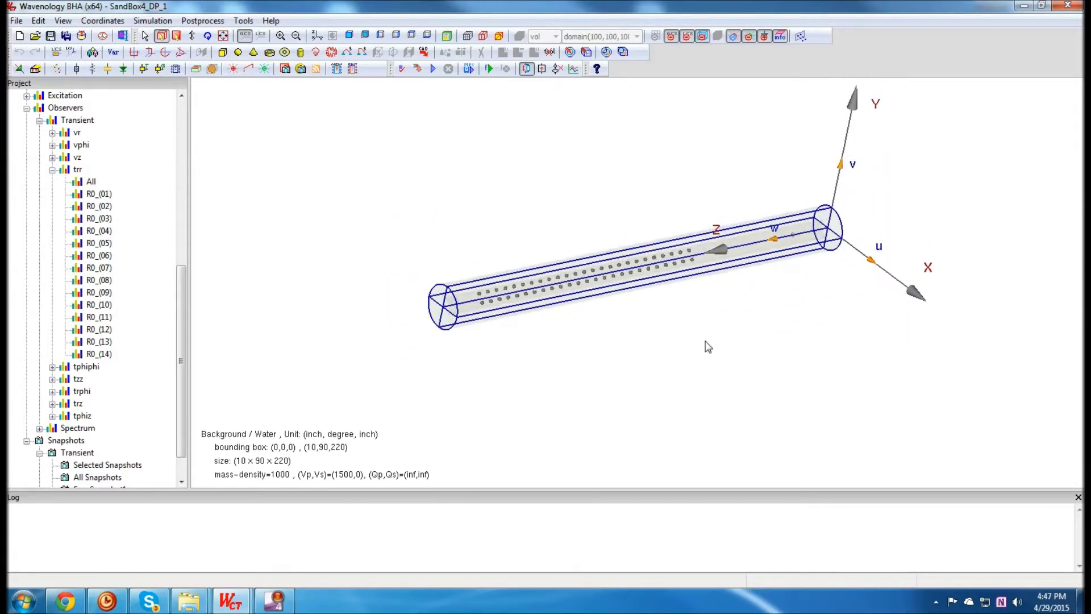
scroll(576, 363, "up", 3)
scroll(575, 363, "down", 2)
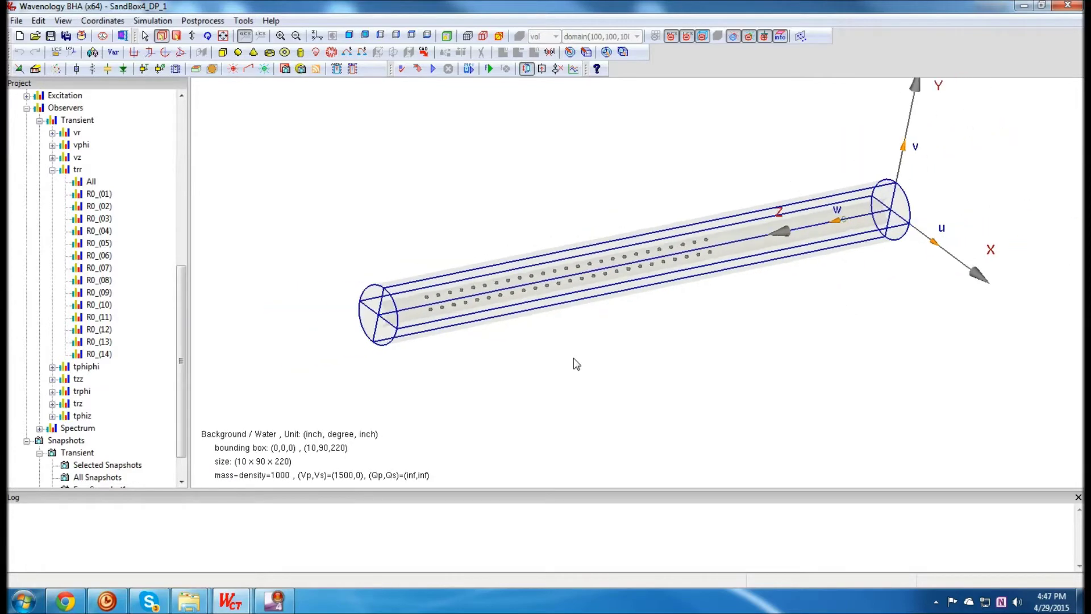
scroll(639, 349, "up", 3)
left_click_drag(627, 349, 734, 269)
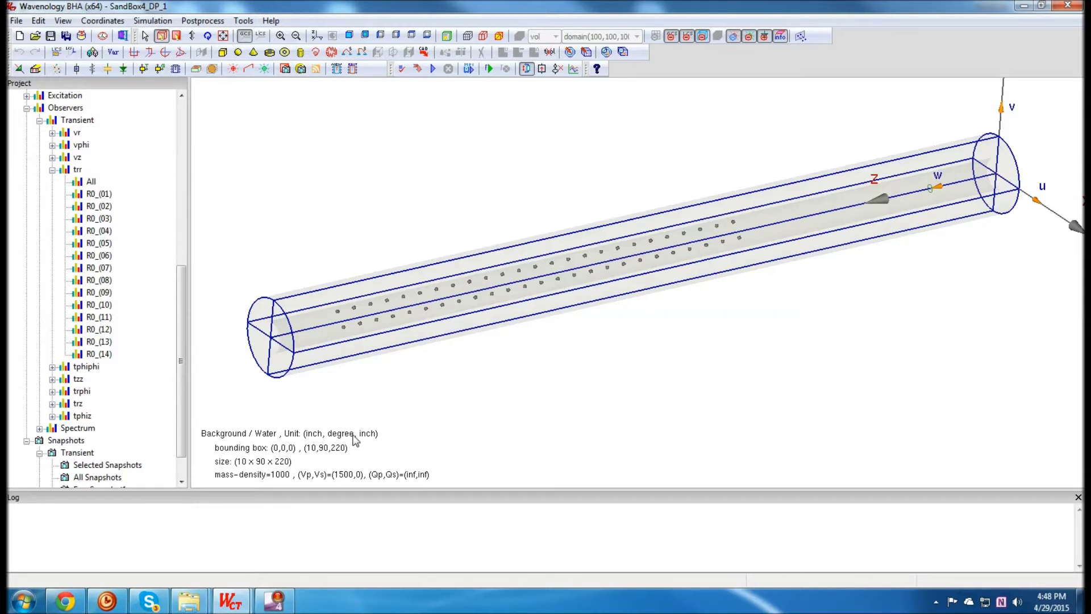
Launch Wavenology EM with a new project in a maximized window and widen the project tree
left_click(17, 606)
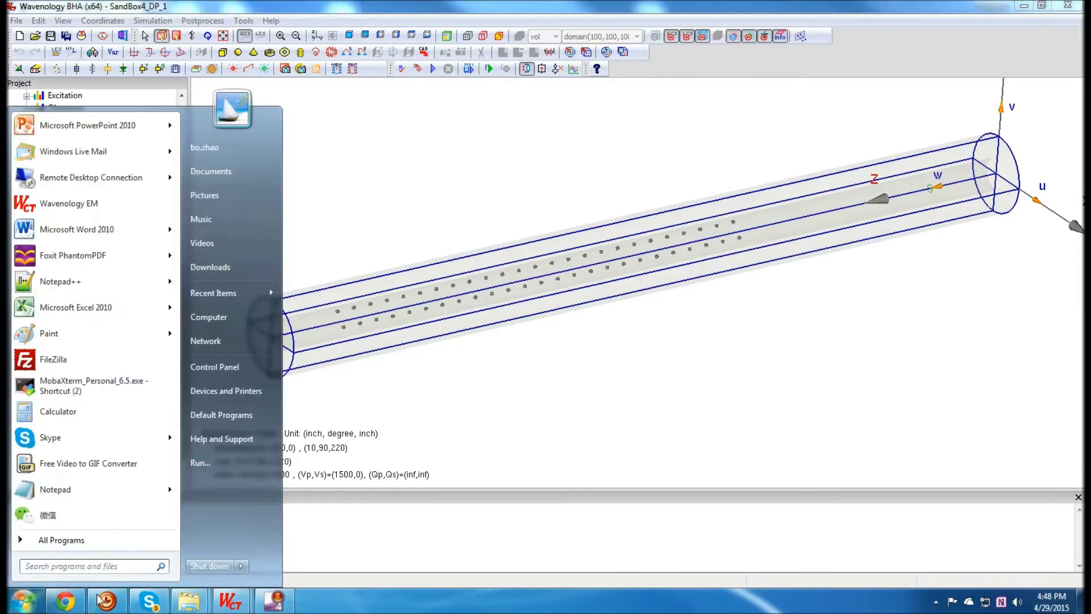
left_click(87, 205)
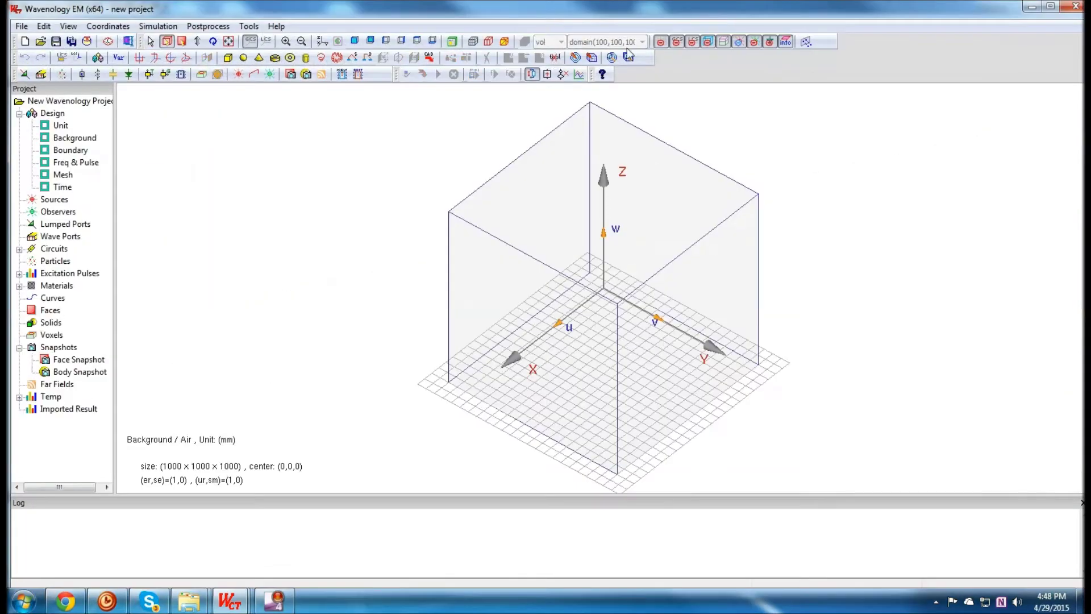
double_click(642, 12)
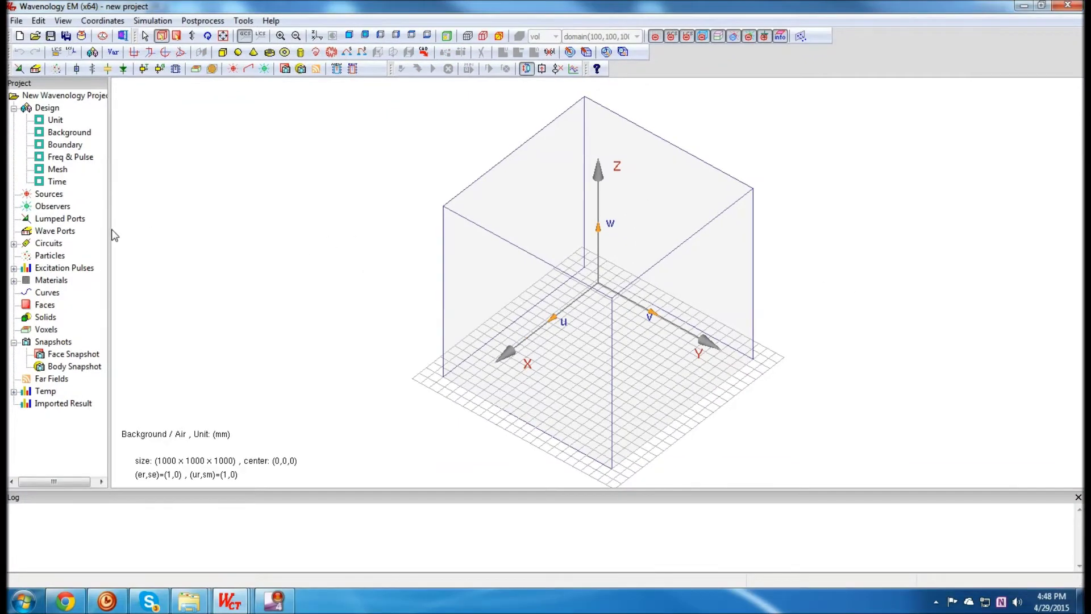
left_click_drag(110, 229, 167, 227)
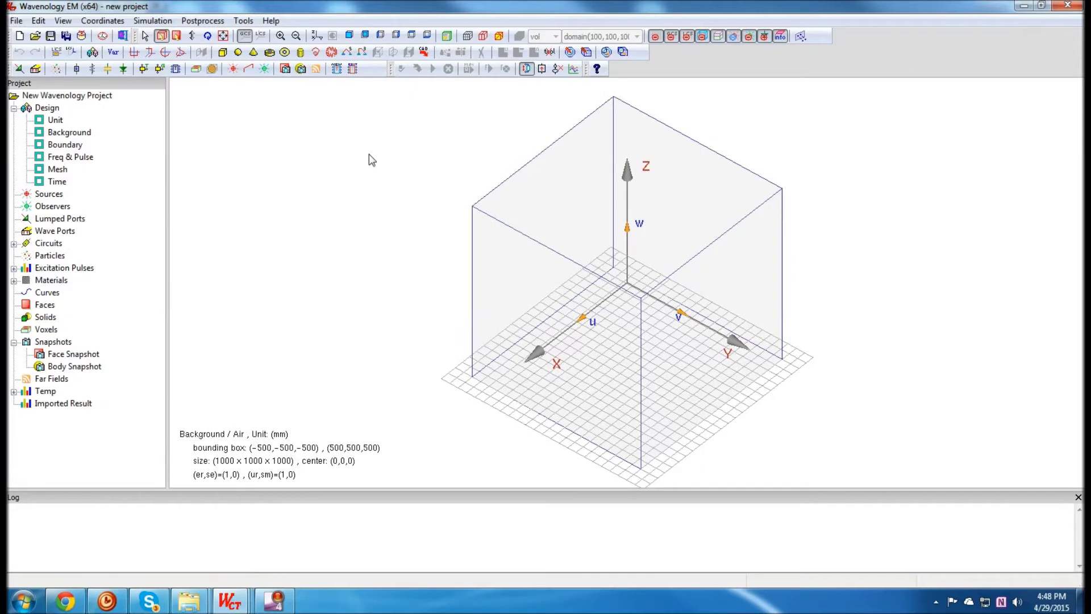
Change the project's physics to an elastic problem in cylindrical coordinates without backing up the current project
left_click(18, 22)
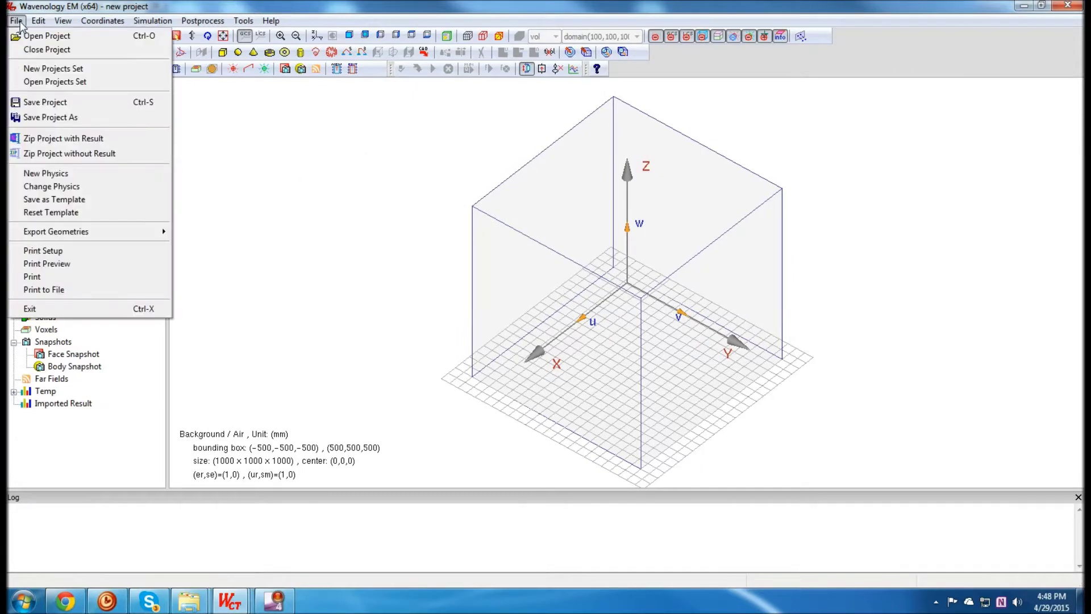
left_click(58, 187)
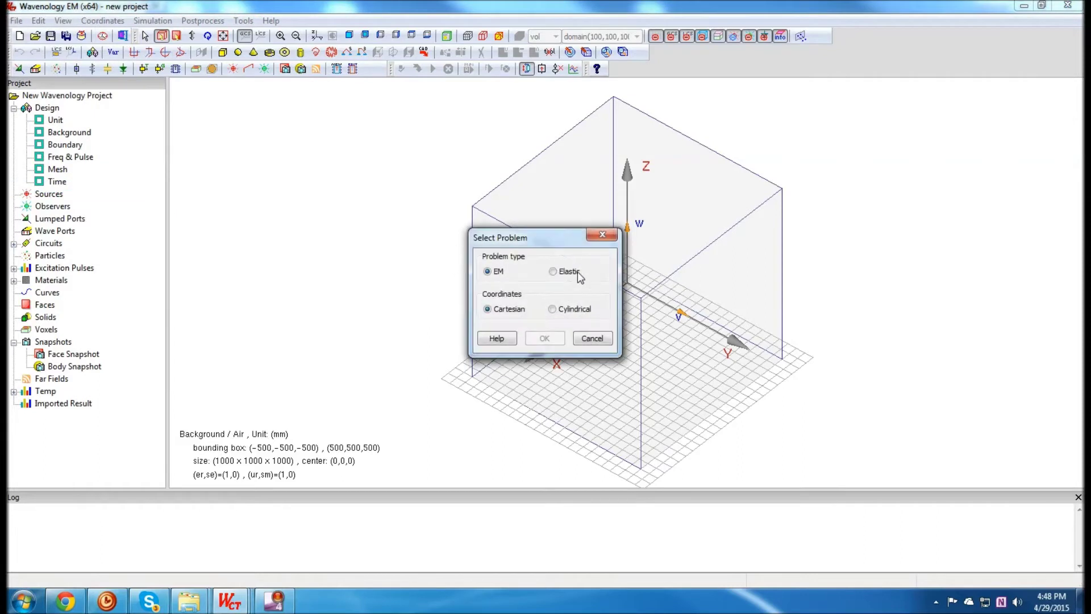
left_click(560, 274)
left_click(545, 339)
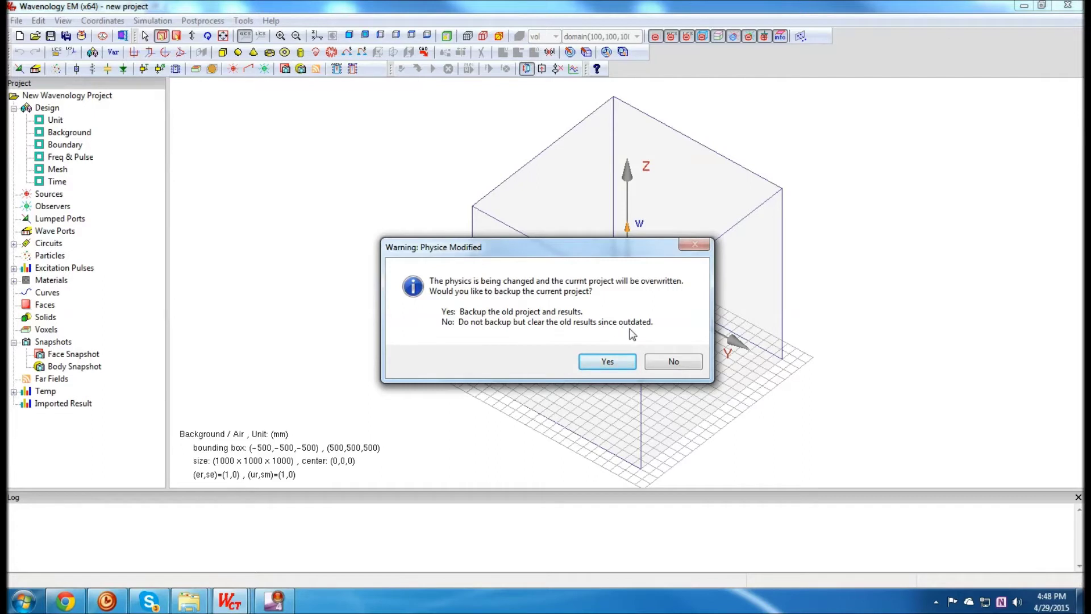
left_click(676, 364)
left_click(677, 344)
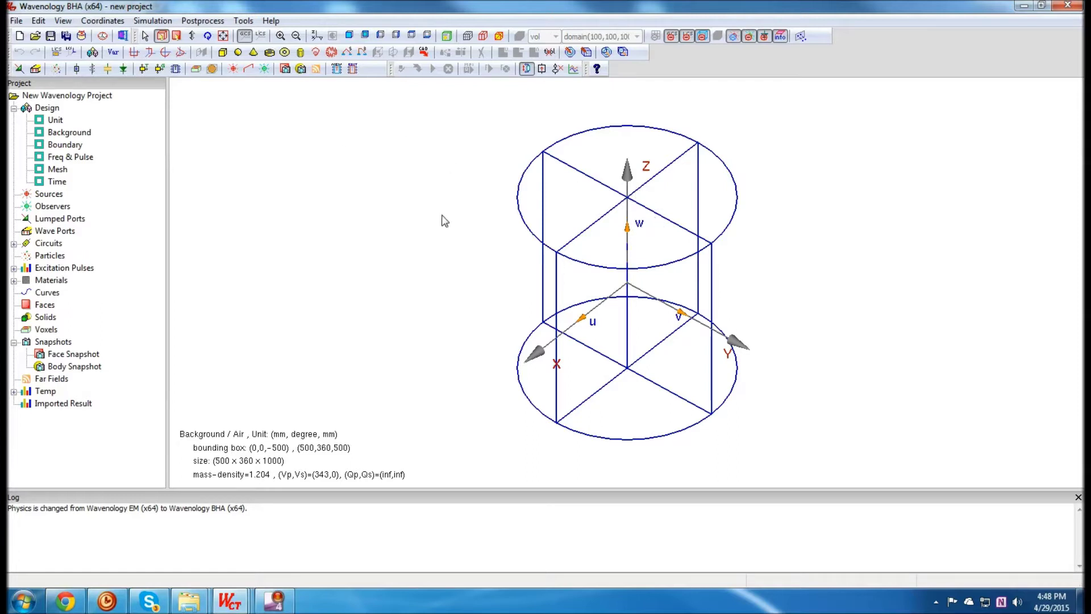
Save the new project as a Wavenology project file named demo
left_click(50, 36)
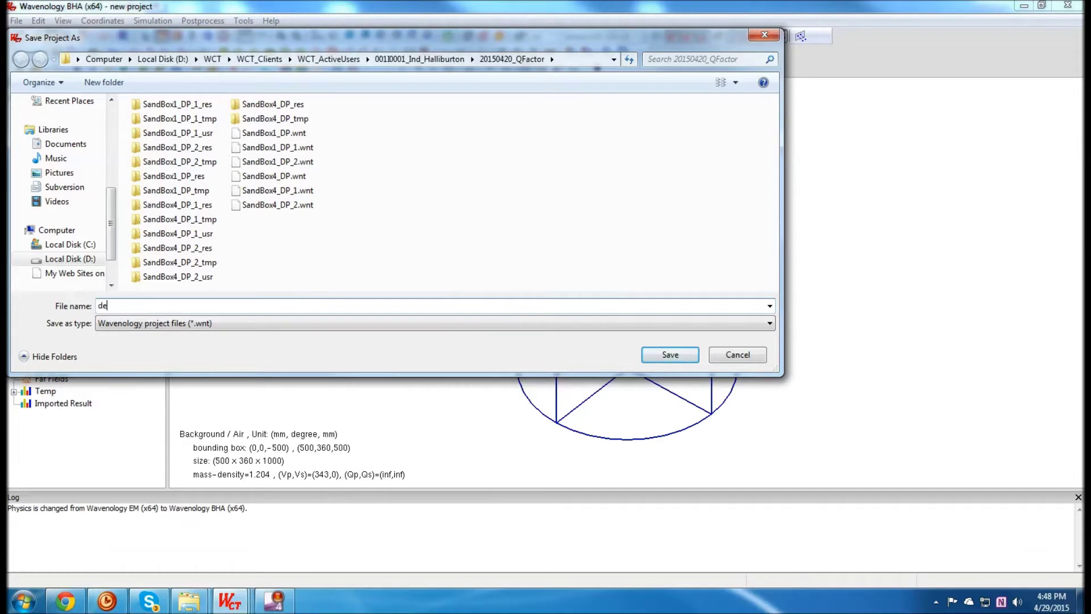
key("Return")
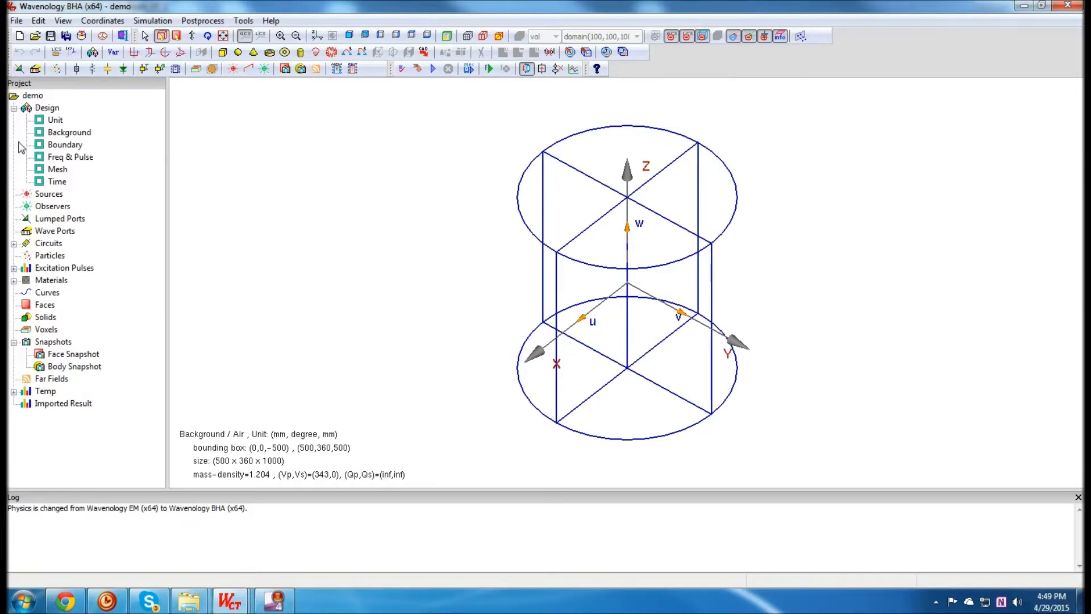
Open the project's unit settings from the design tree and set the length unit to inch
double_click(48, 109)
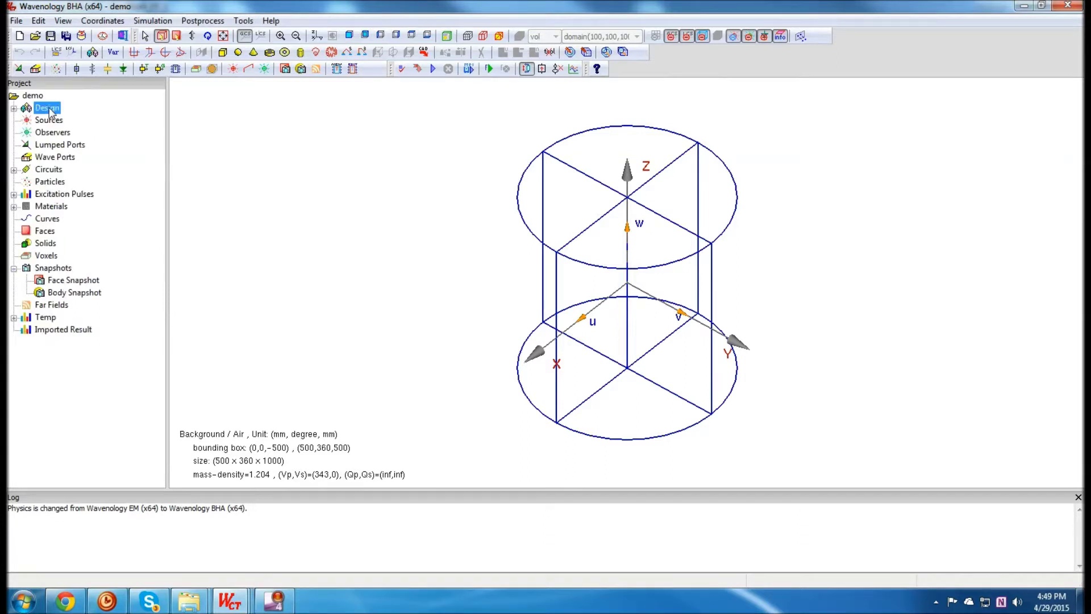
double_click(49, 109)
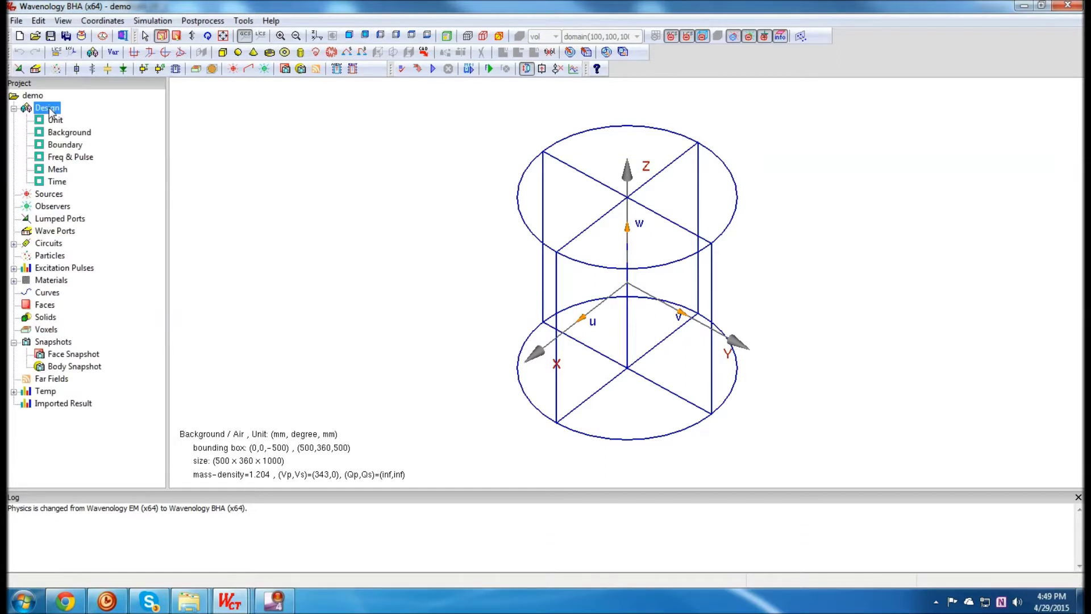
left_click(55, 121)
double_click(55, 121)
left_click_drag(506, 166, 458, 162)
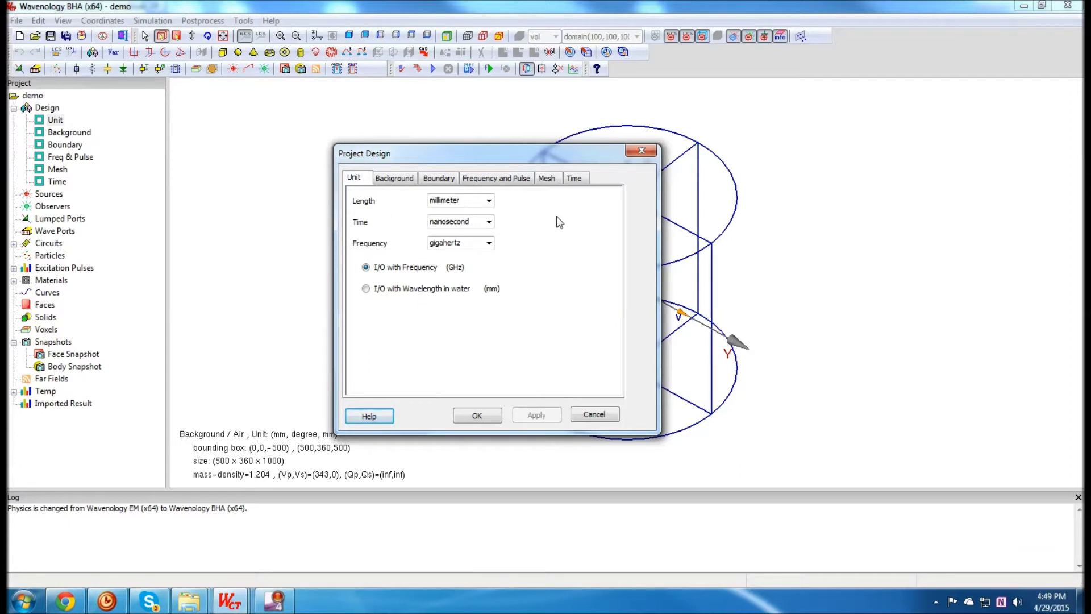
left_click(489, 202)
left_click(453, 303)
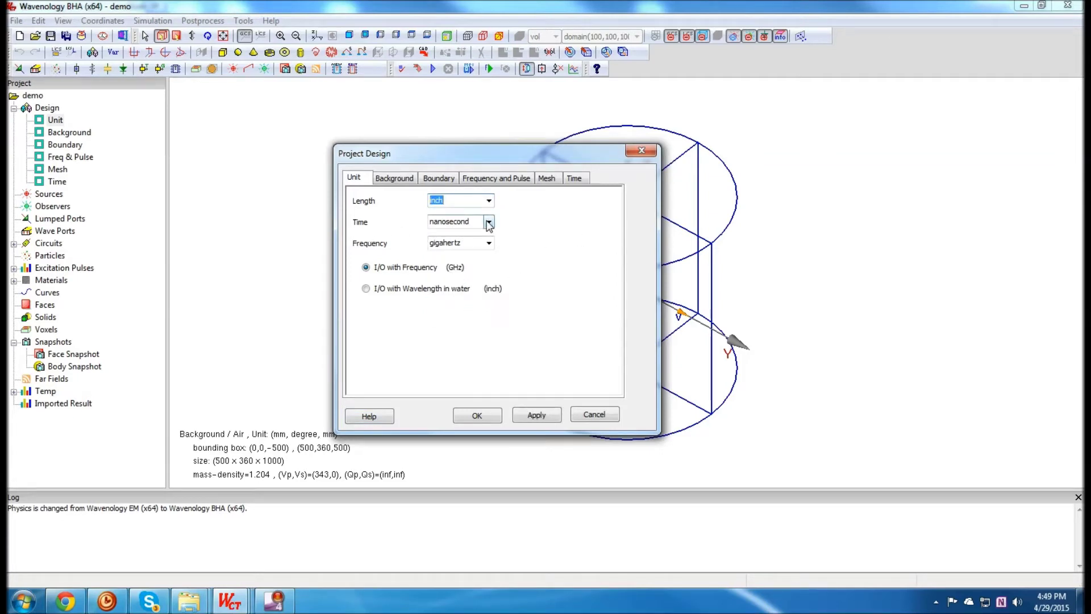
Set the time unit to millisecond and the frequency unit to kilohertz, and apply the unit settings
left_click(489, 223)
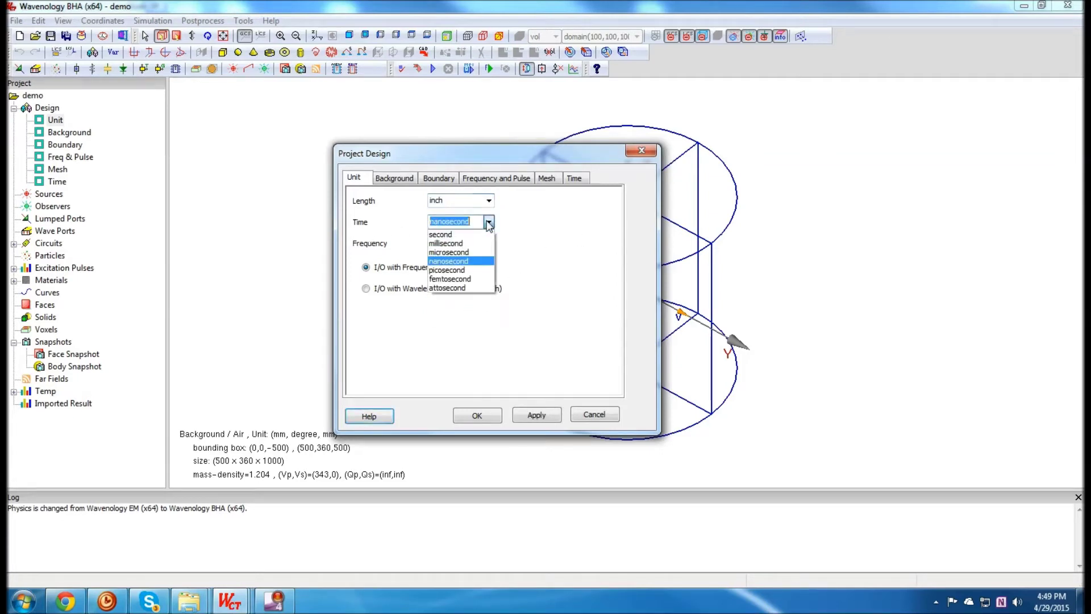
left_click(446, 243)
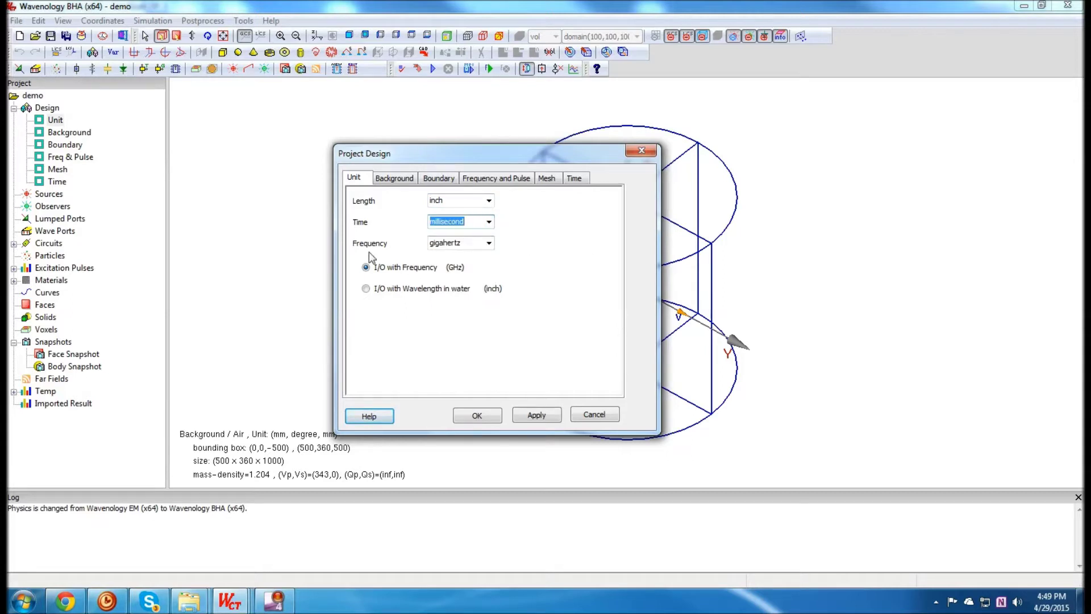
left_click(488, 244)
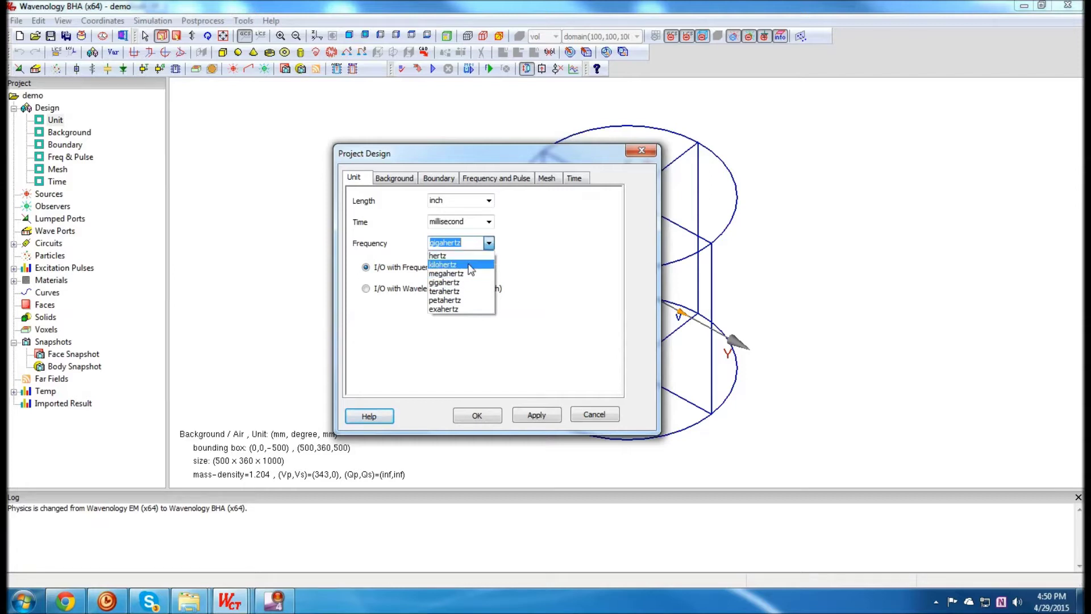
left_click(469, 265)
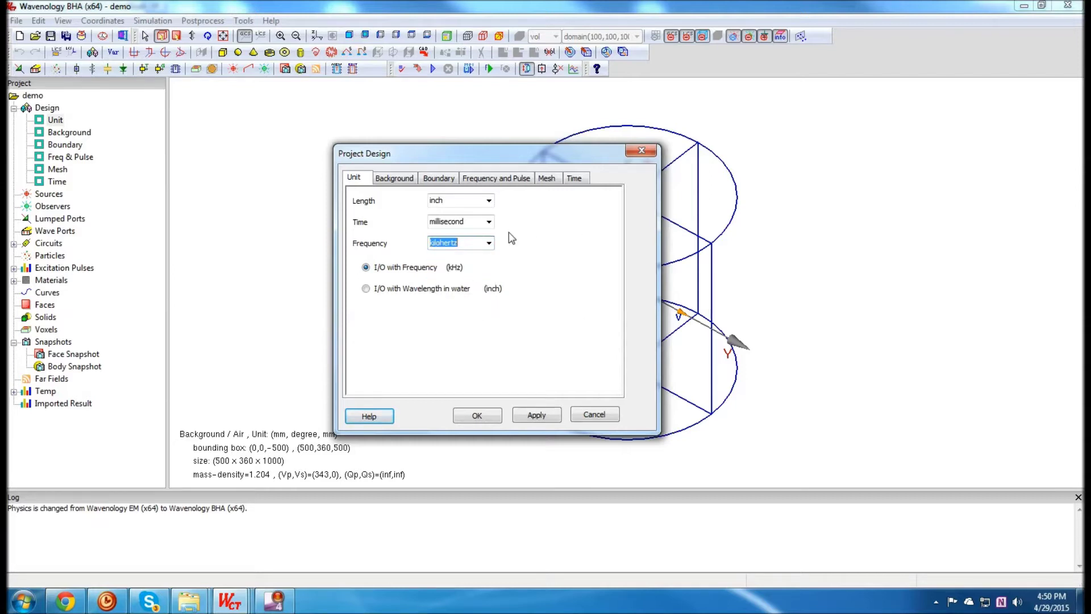
left_click(537, 414)
left_click_drag(584, 161, 482, 159)
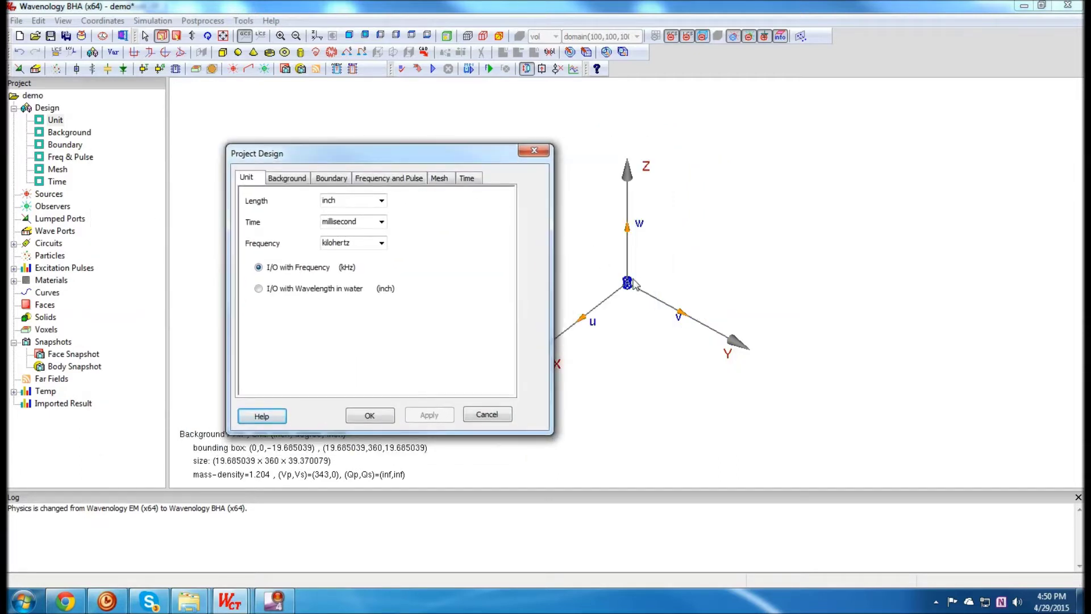
left_click_drag(473, 159, 499, 145)
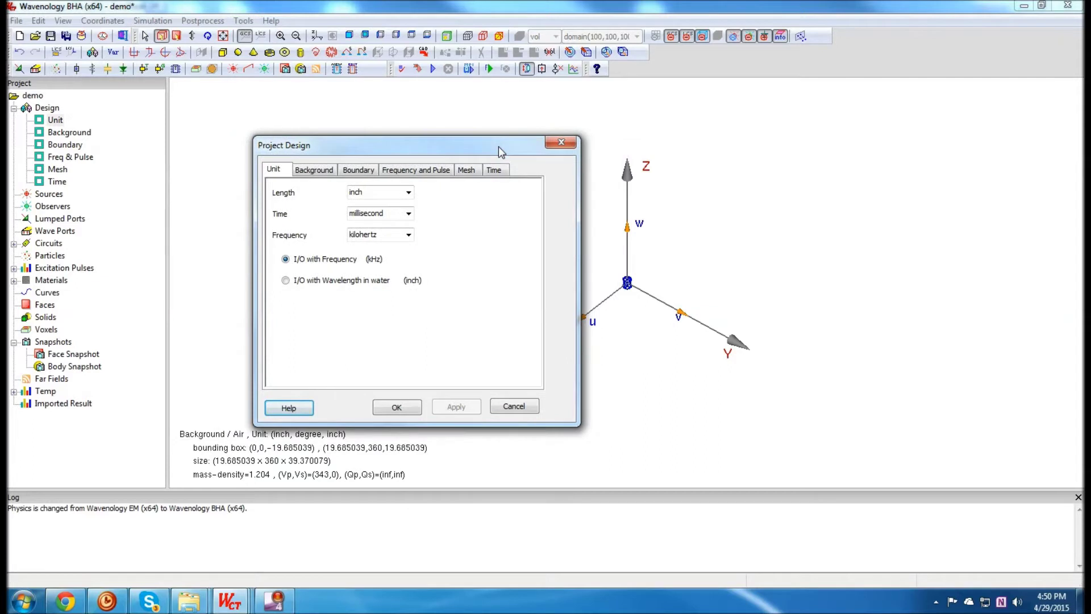
Create a new homogeneous background material named Water with a blue colour and apply it
left_click(315, 174)
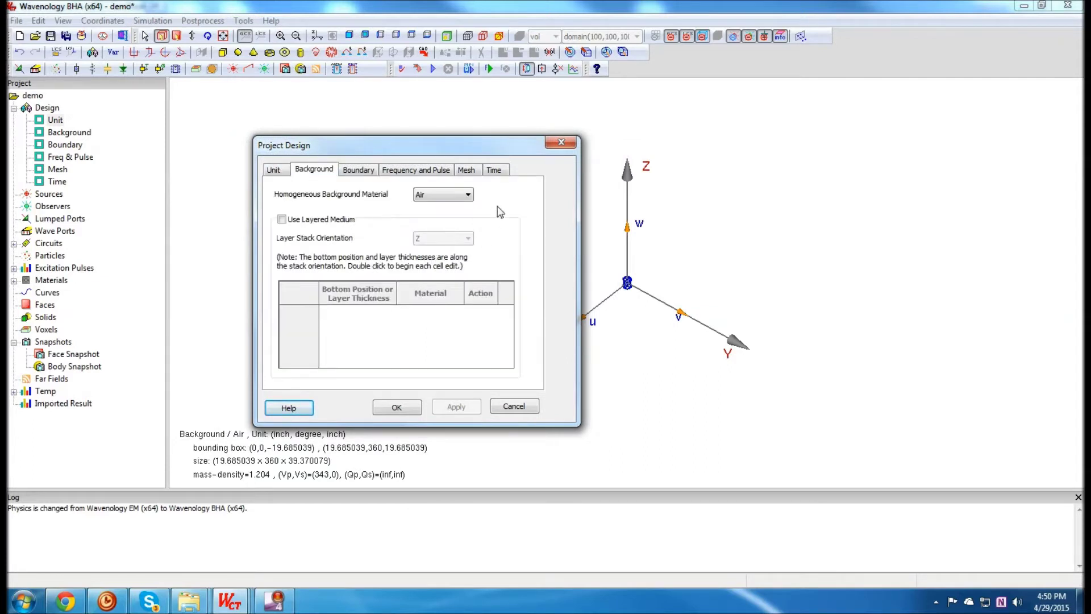
left_click(445, 195)
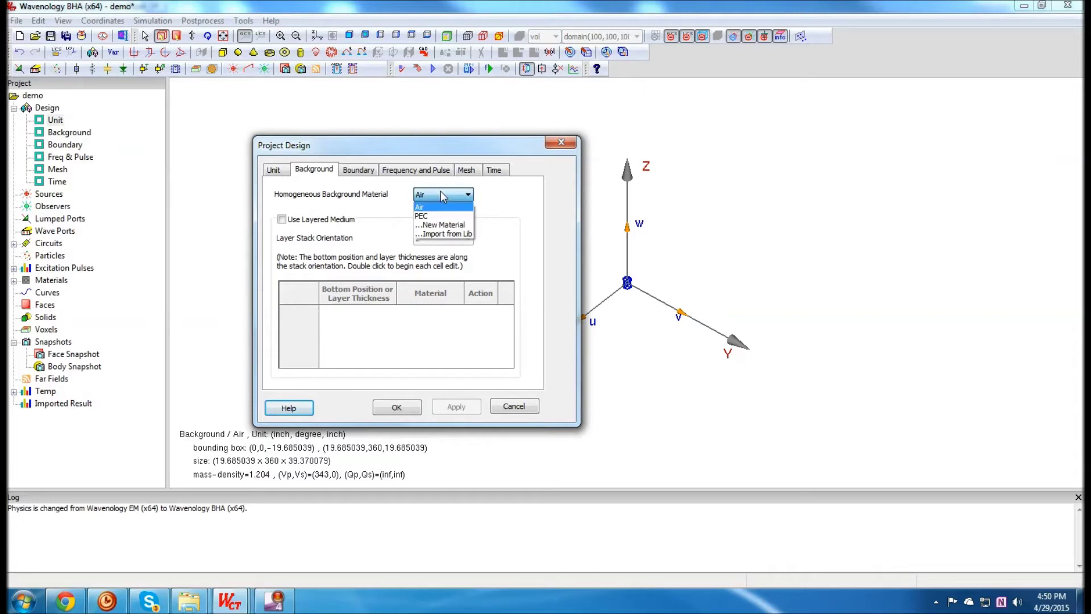
left_click(445, 225)
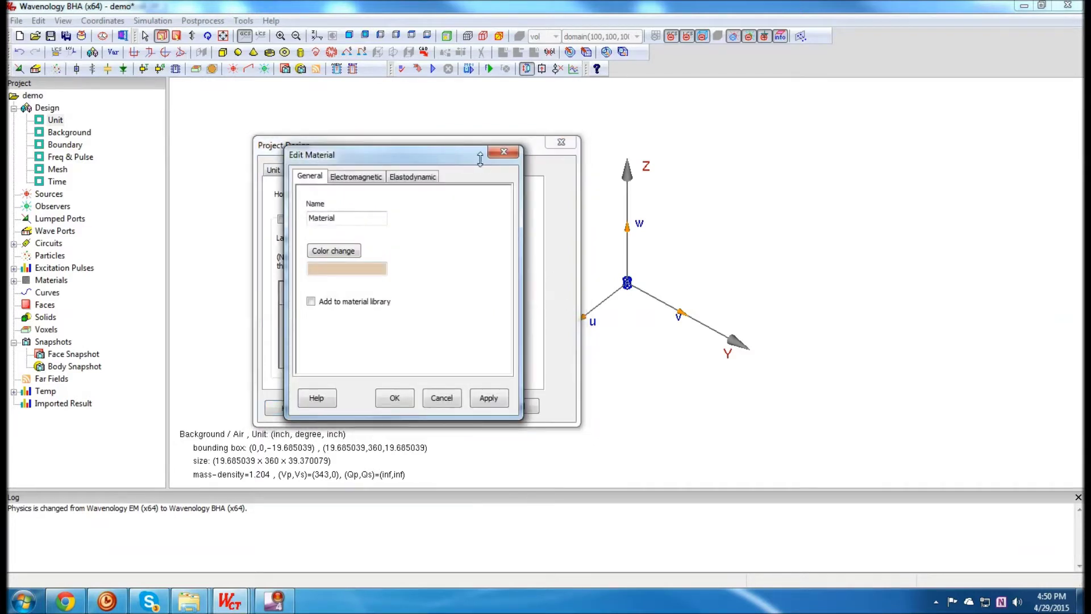
left_click_drag(468, 166, 711, 174)
double_click(587, 227)
type("W")
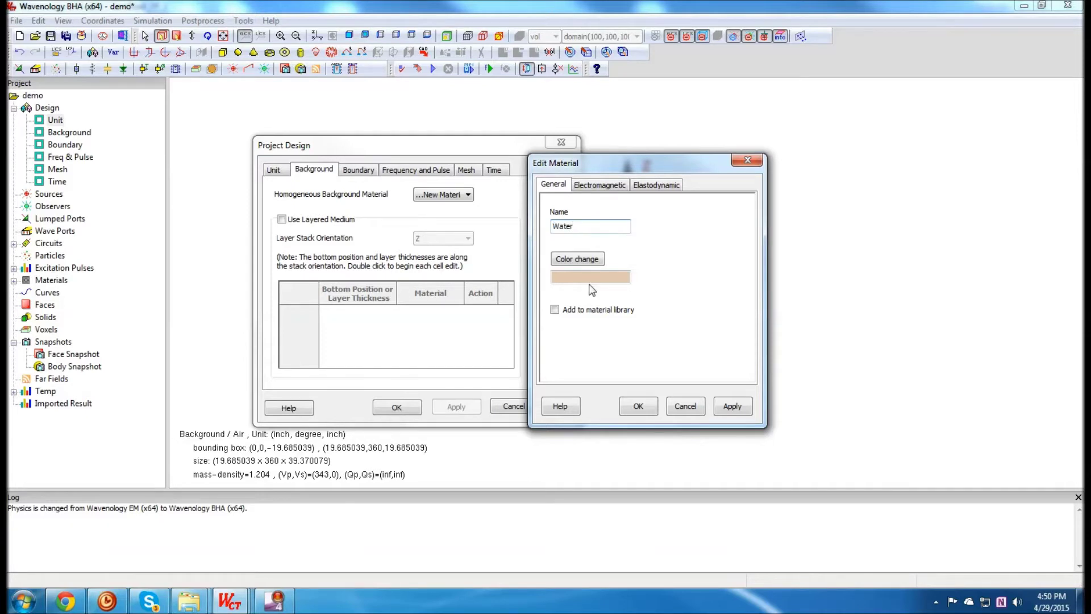
left_click(577, 259)
left_click(620, 259)
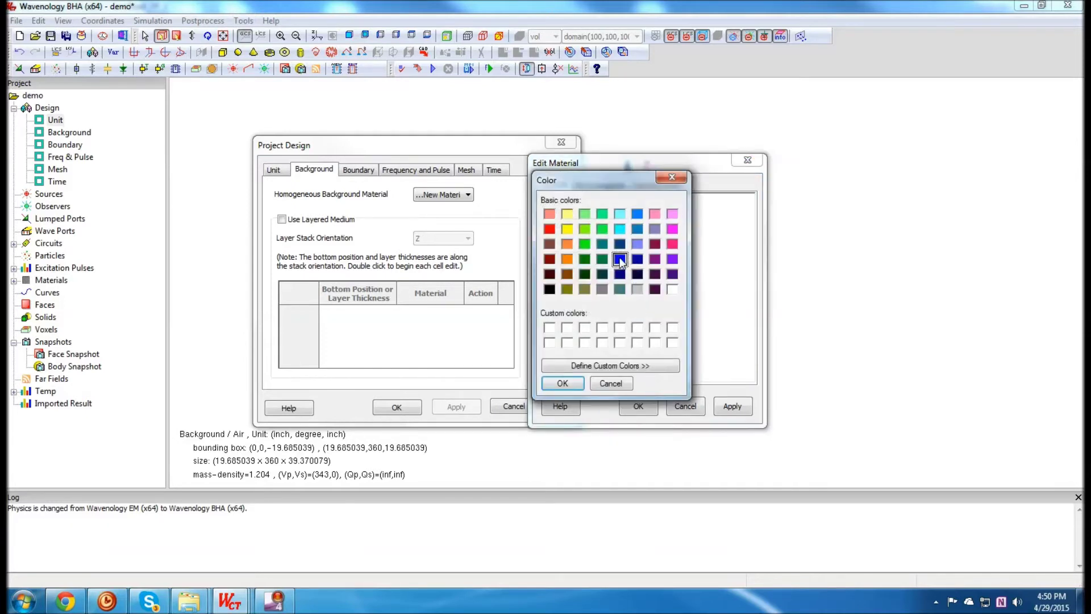
left_click(563, 384)
left_click(732, 406)
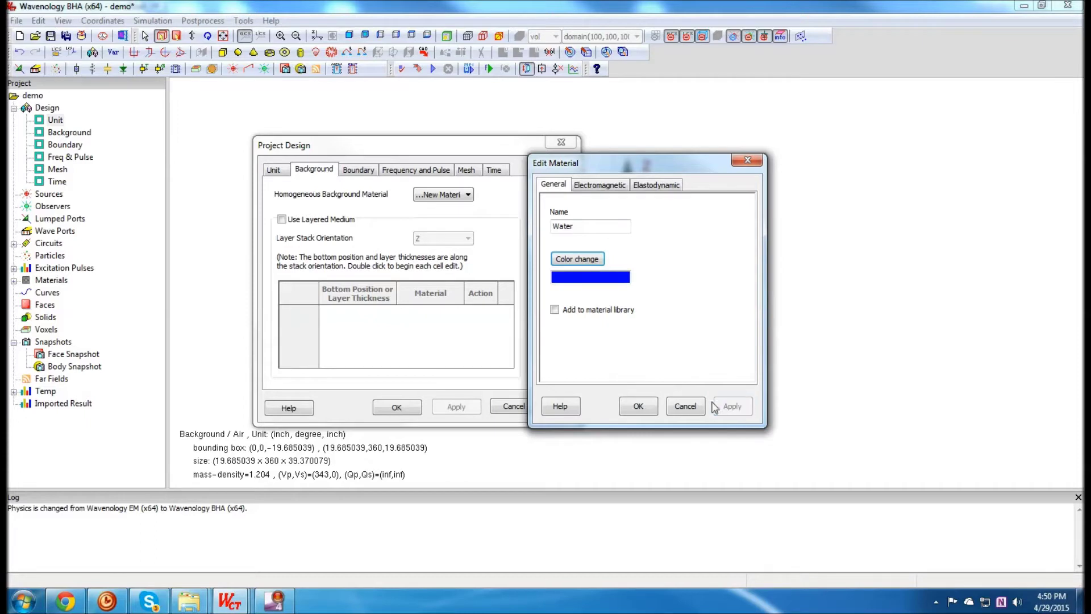
Review the Water material's elastodynamic and electromagnetic properties and accept it as the background material
left_click(659, 185)
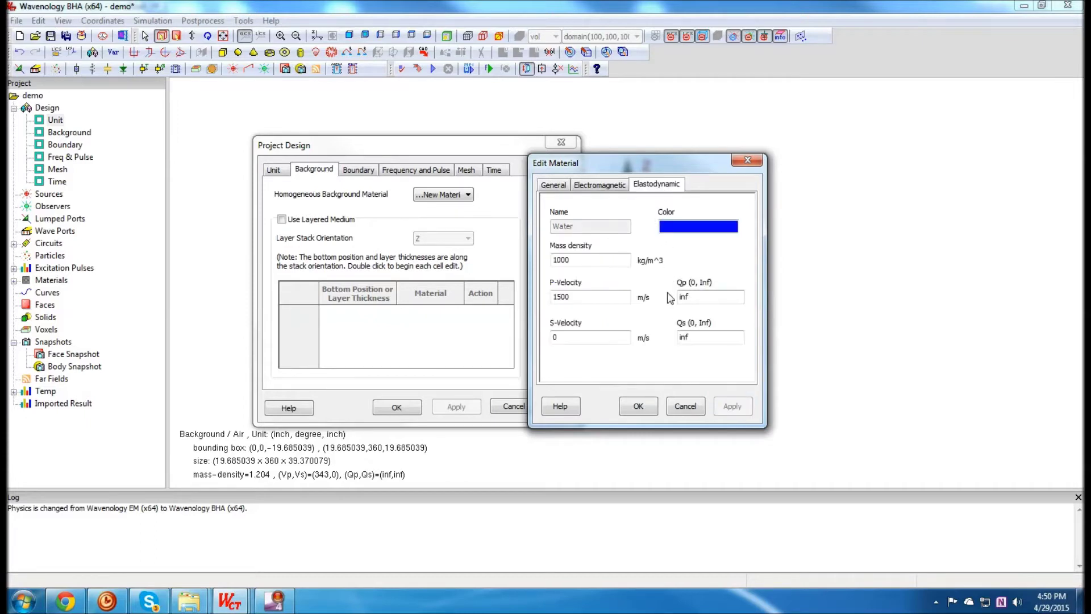
left_click(599, 185)
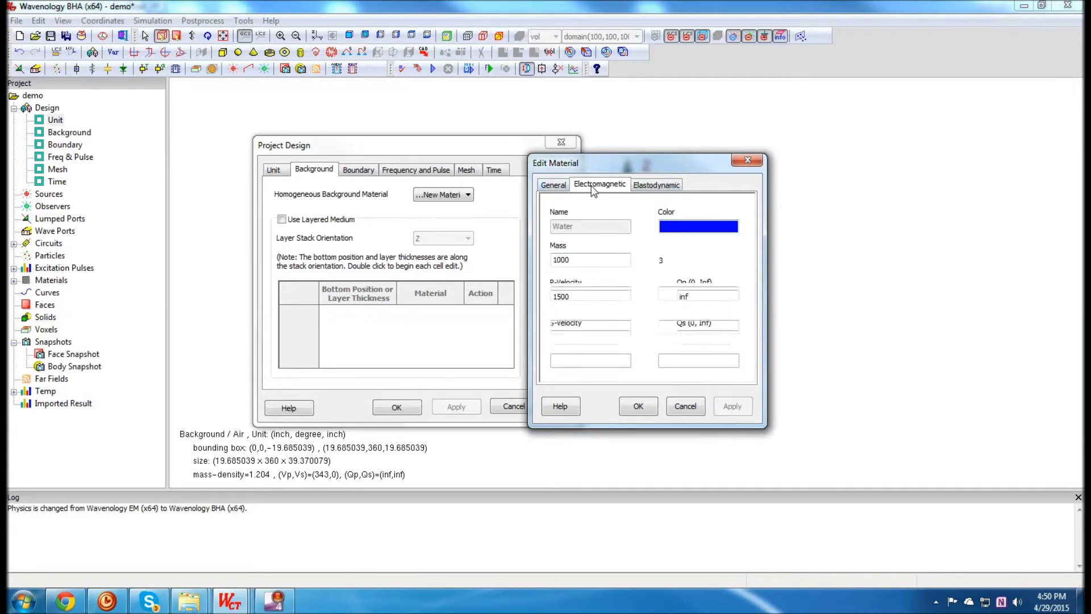
left_click(653, 185)
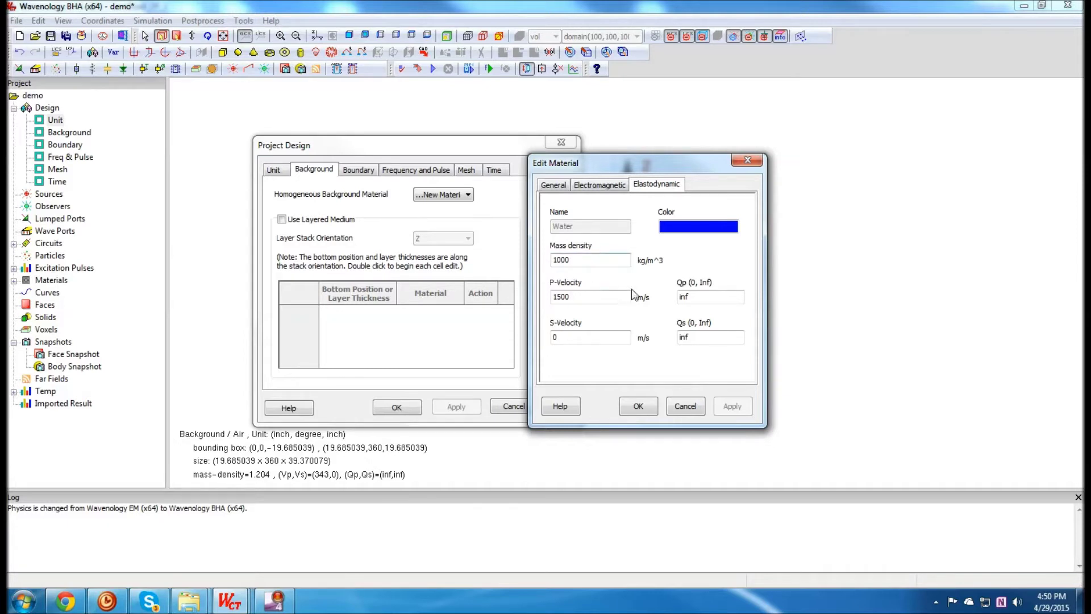
left_click(586, 298)
left_click(638, 407)
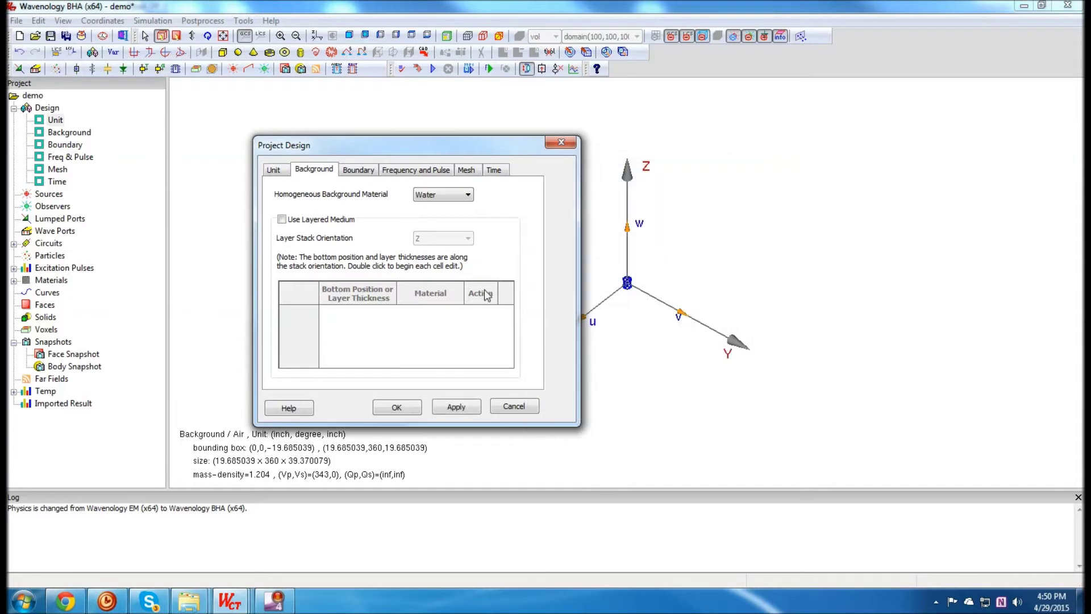
Open the material library as the source for the background material and examine the attributes of LorentzMat1 and stainless steel
left_click(467, 196)
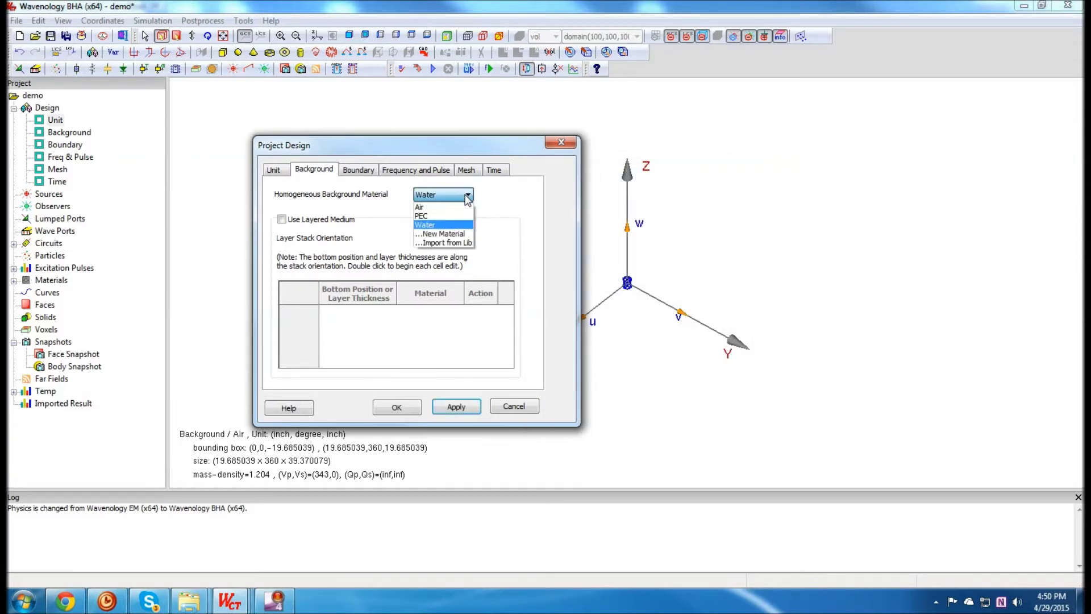
left_click(447, 243)
left_click_drag(466, 88, 801, 97)
left_click_drag(861, 157, 863, 224)
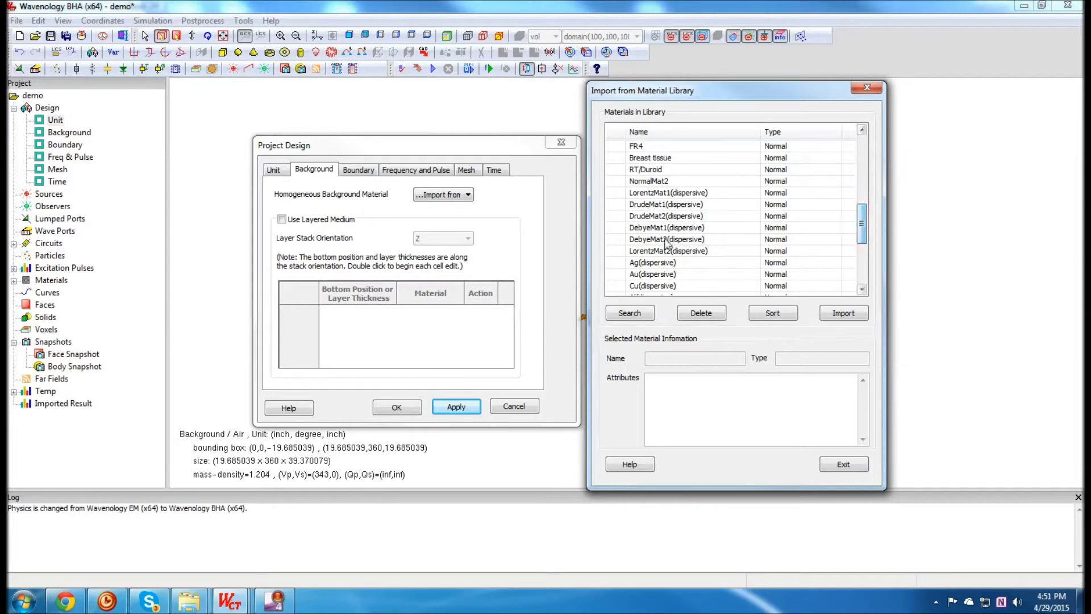
left_click(677, 193)
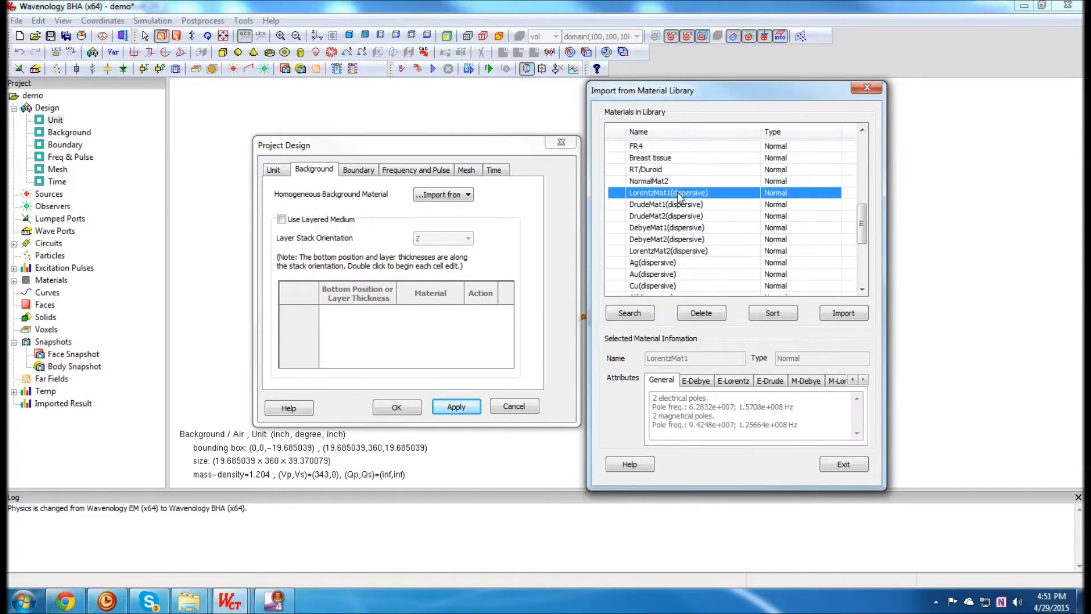
scroll(679, 196, "up", 5)
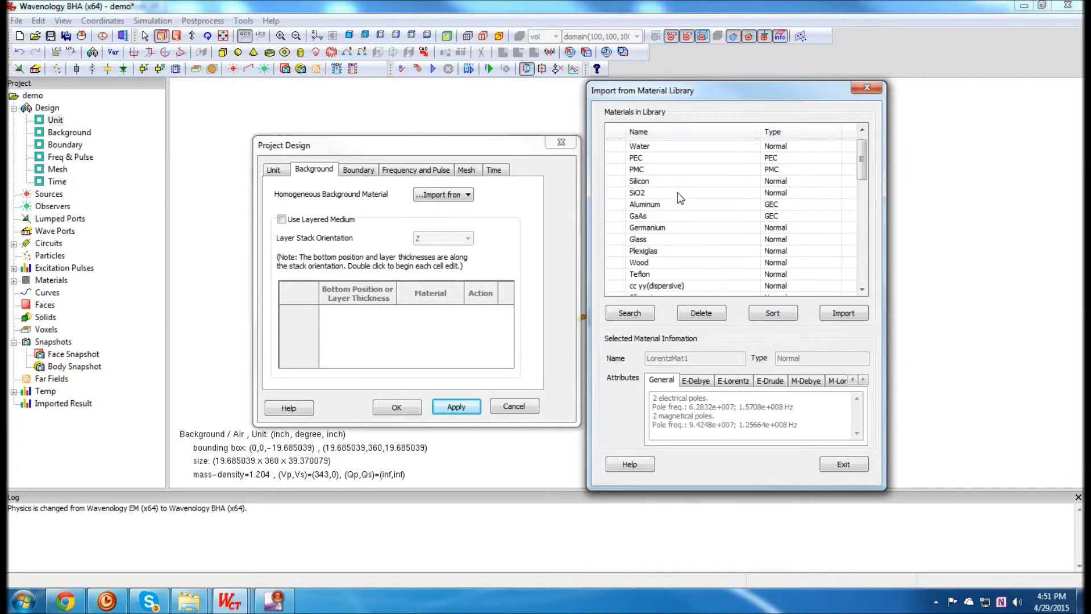
scroll(678, 192, "down", 8)
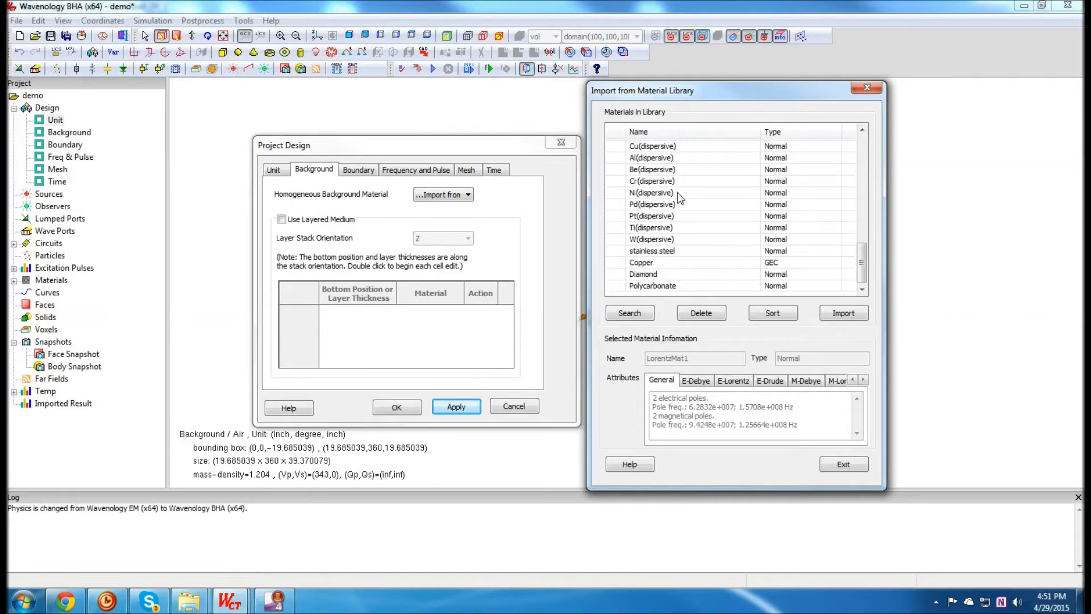
left_click(656, 276)
left_click(692, 250)
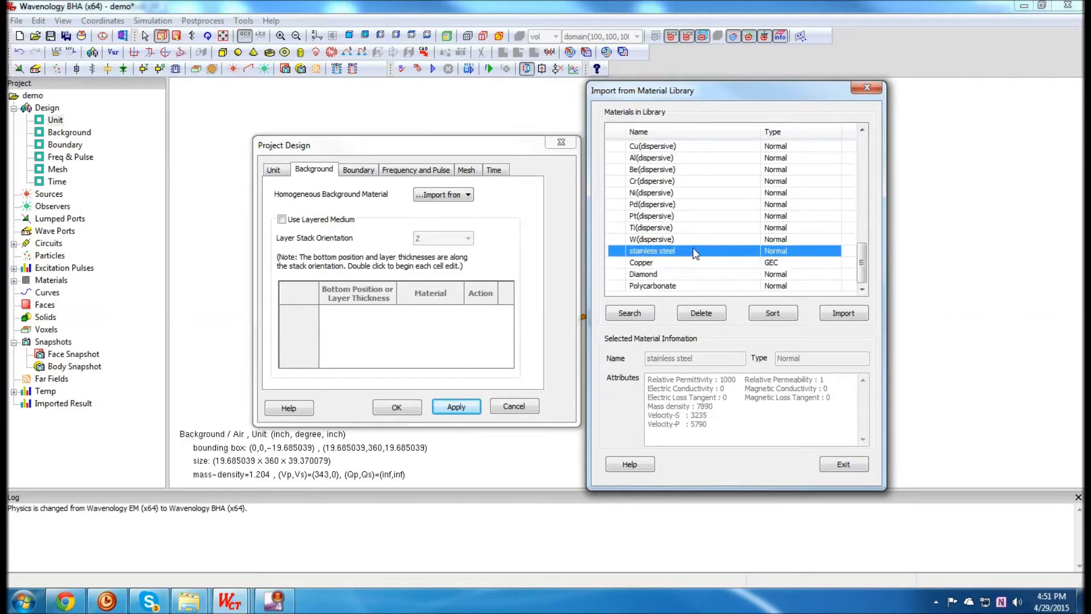
scroll(694, 250, "up", 5)
scroll(693, 252, "up", 3)
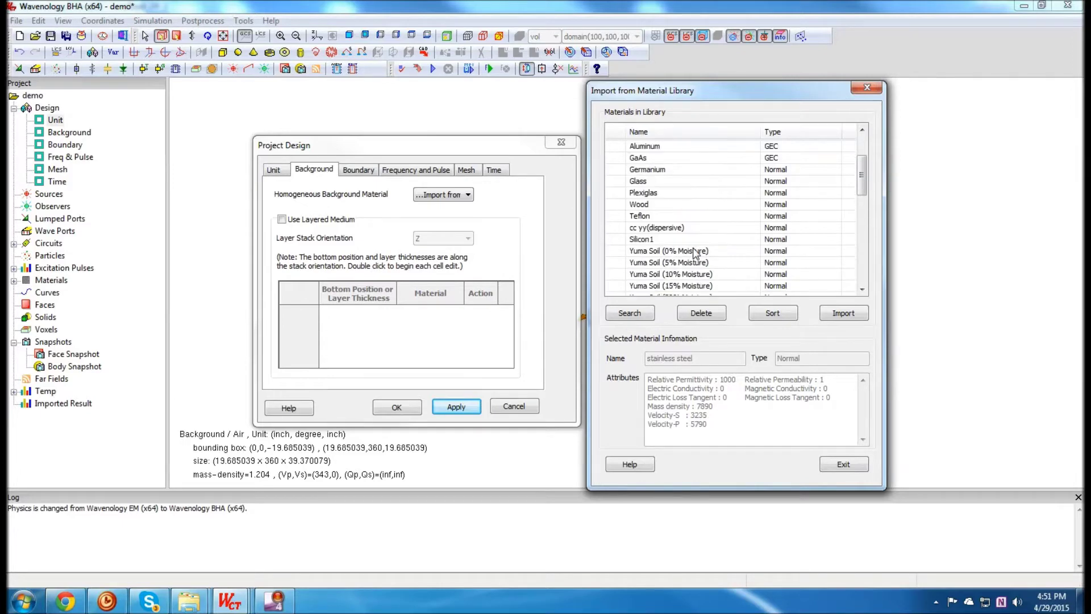
scroll(694, 252, "up", 2)
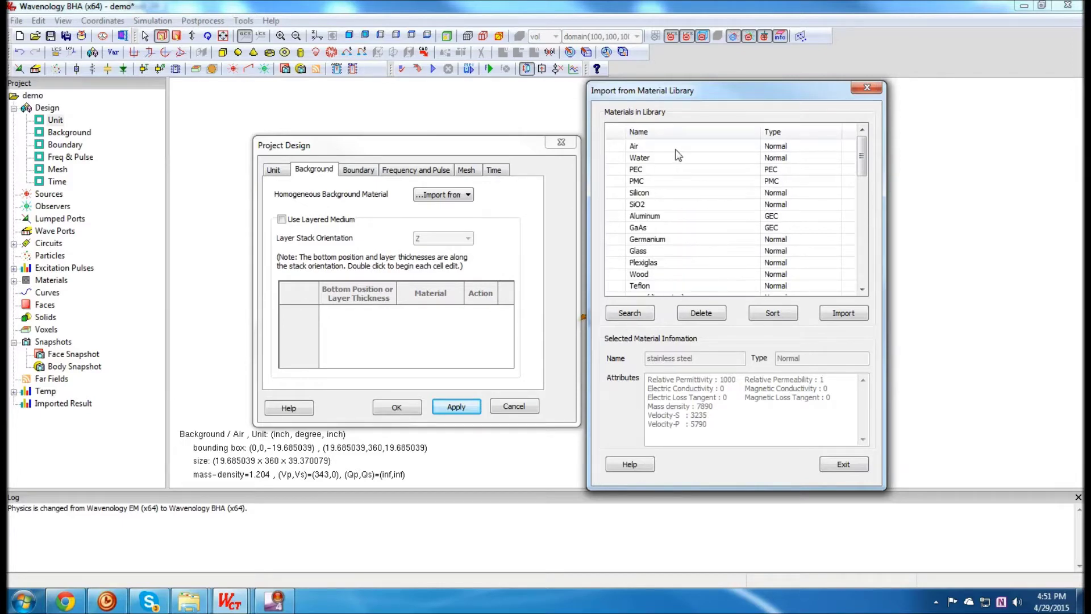
Import Water from the material library as the homogeneous background material and apply it
left_click(685, 160)
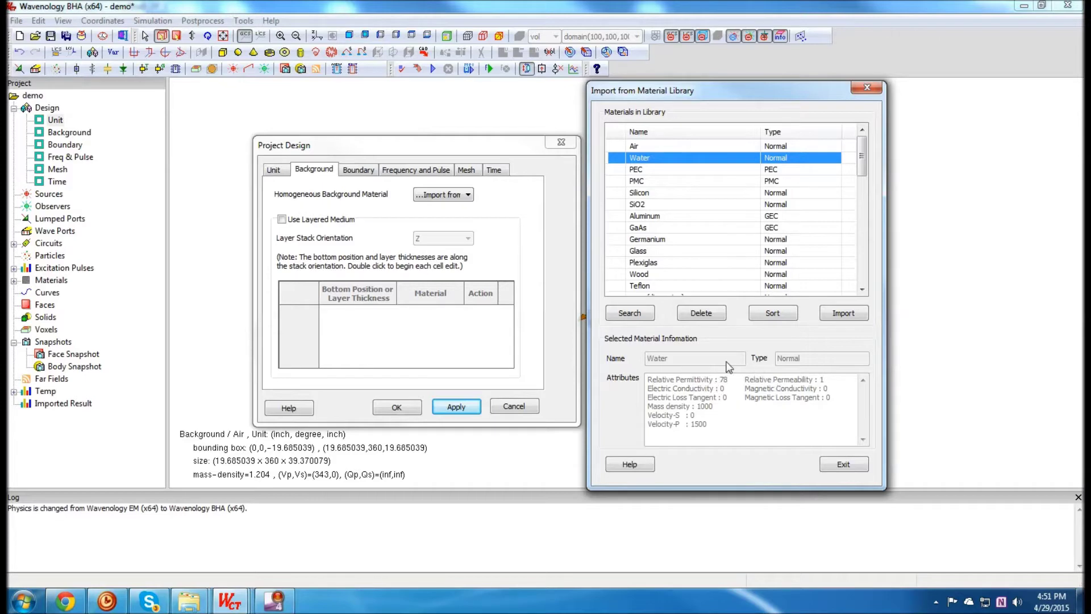
left_click(859, 315)
left_click(856, 466)
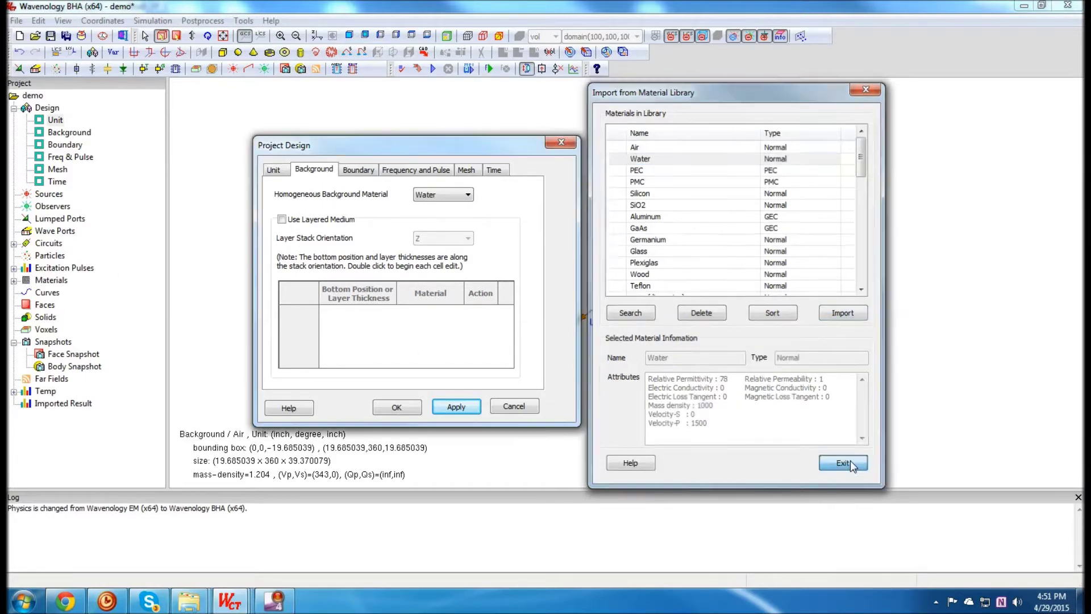
left_click(457, 406)
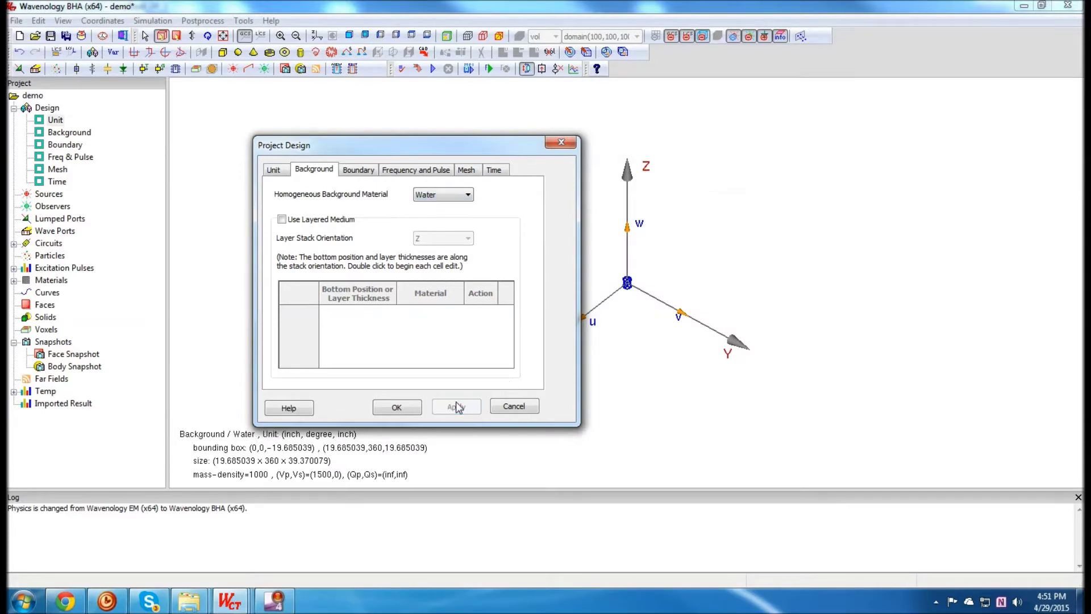
In the project's boundary settings, set the Rmax position to 10 inches
left_click(358, 170)
left_click_drag(398, 143, 438, 125)
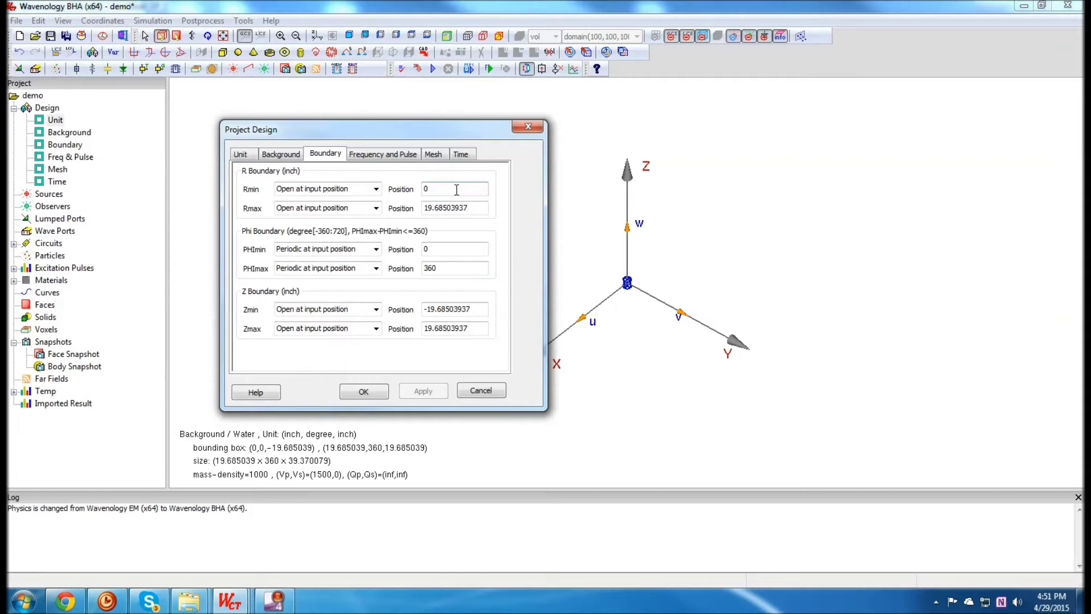
left_click_drag(477, 210, 370, 205)
type("10")
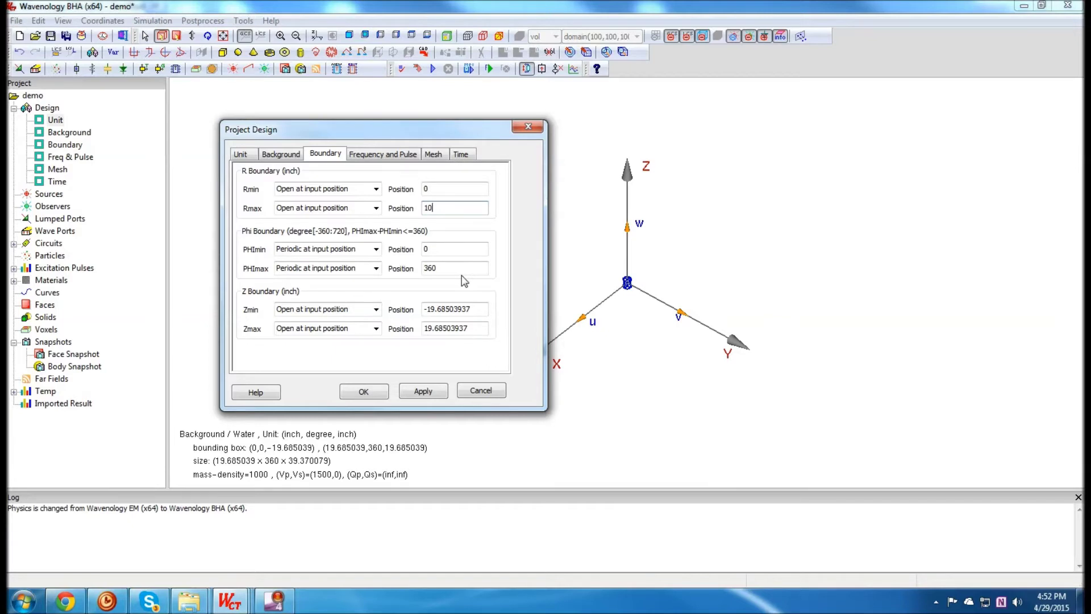
Set the PHImax boundary to Anti Symmetry at 90 degrees and the PHImin boundary to Symmetry
left_click(378, 270)
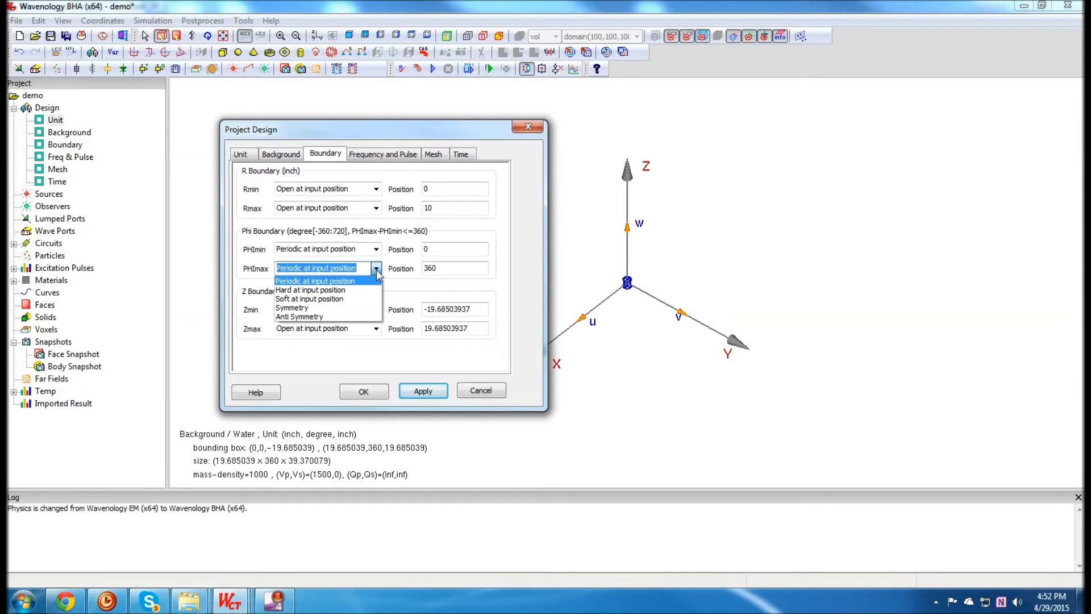
left_click(312, 317)
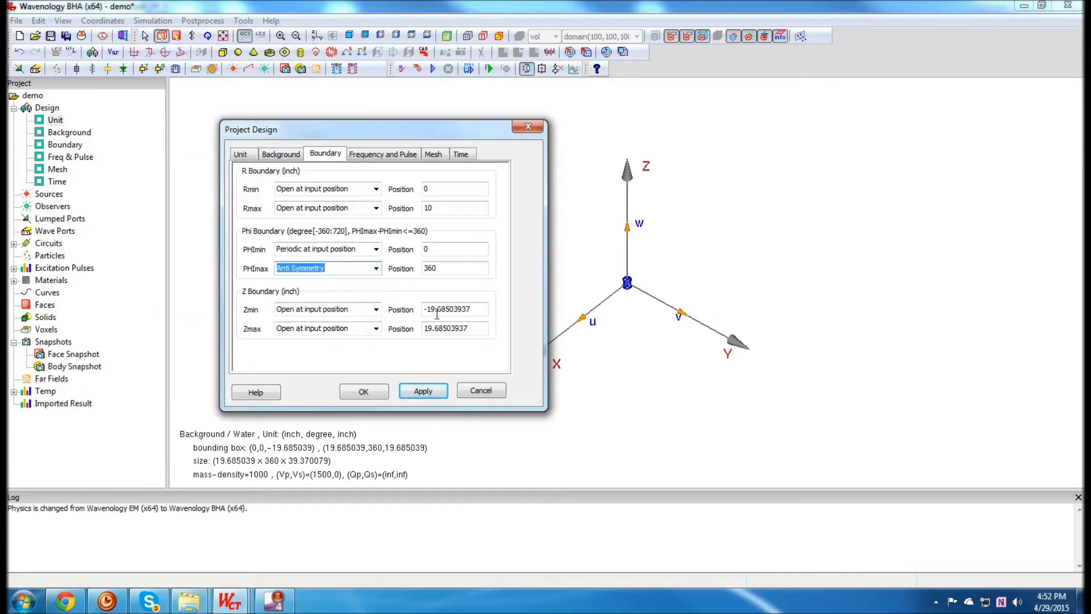
key("Tab")
type("9")
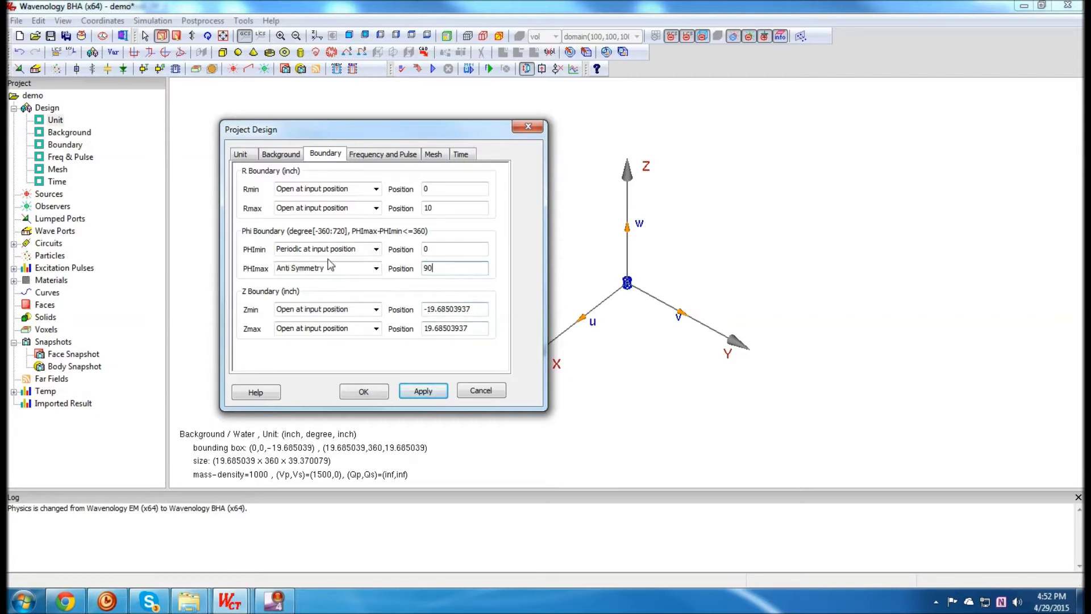
left_click(376, 249)
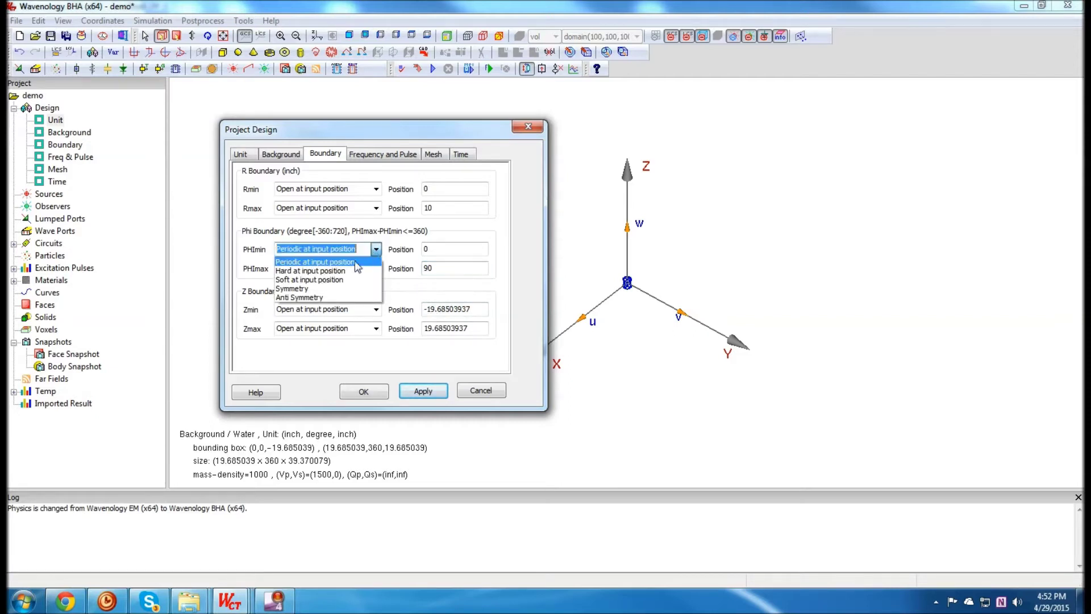
left_click(307, 289)
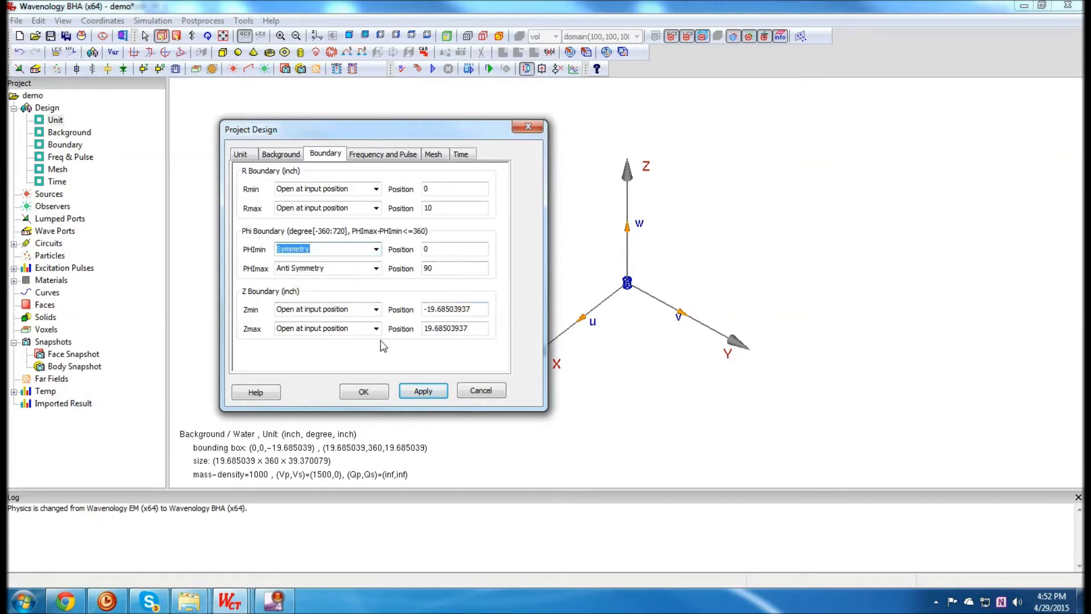
Set the Z boundary positions to 0 for Zmin and 220 inches for Zmax, and apply the boundary settings
double_click(479, 309)
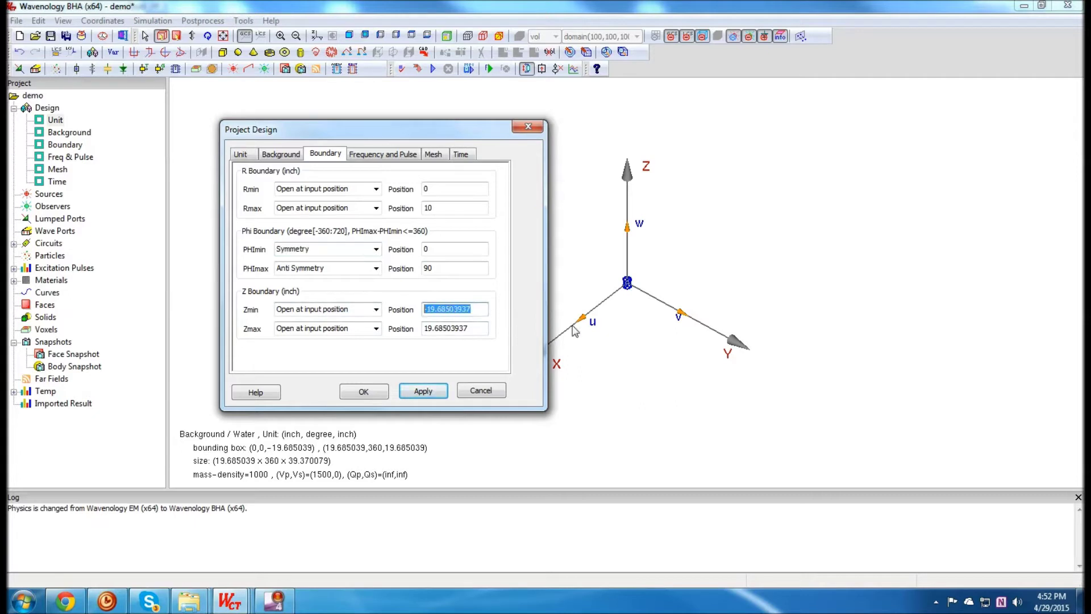
type("0")
double_click(478, 329)
type("22")
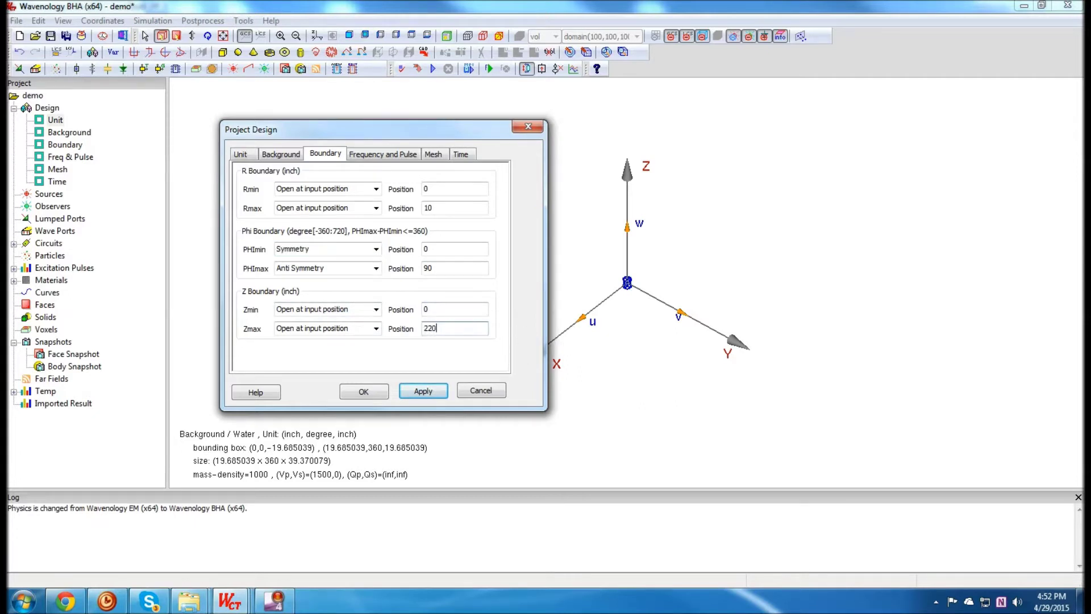
left_click(423, 391)
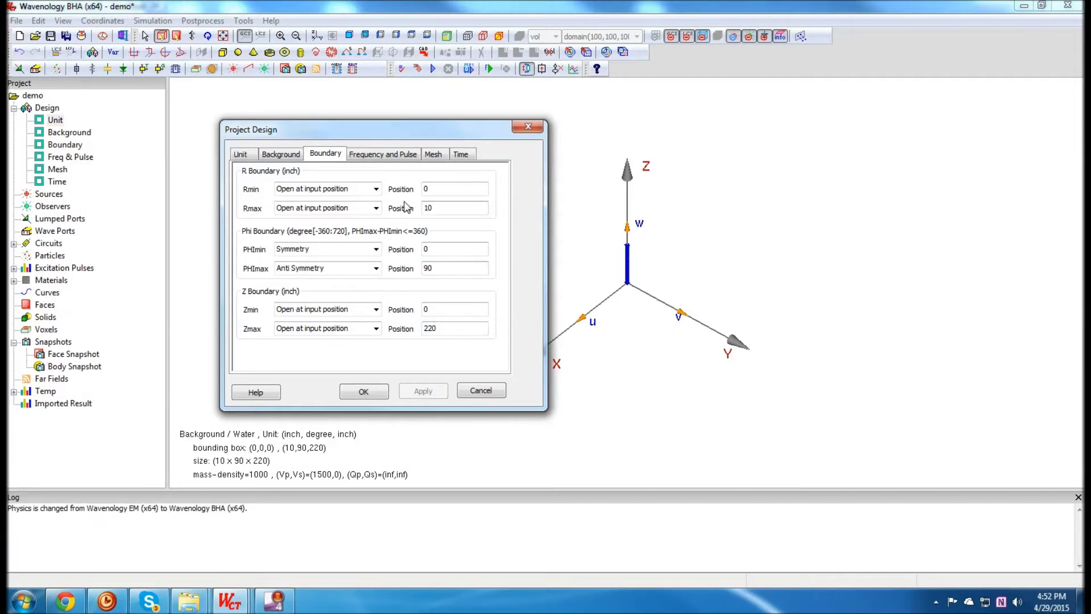
Define the project pulse as Ricker with a peak frequency of 1 kHz and a truncation multiple of 7, and apply it
left_click(389, 154)
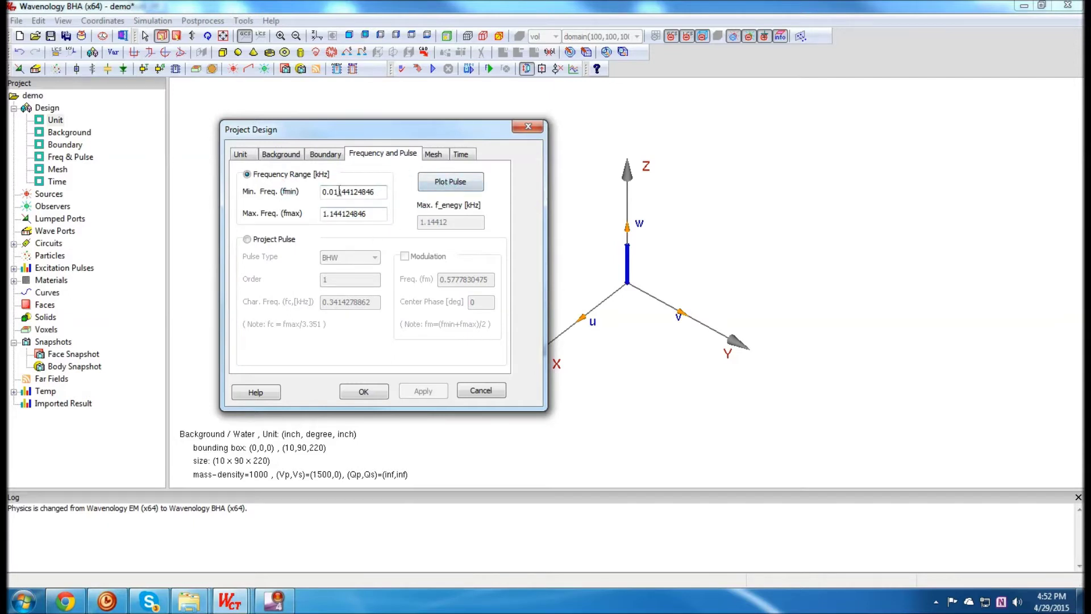
left_click(262, 240)
left_click(360, 257)
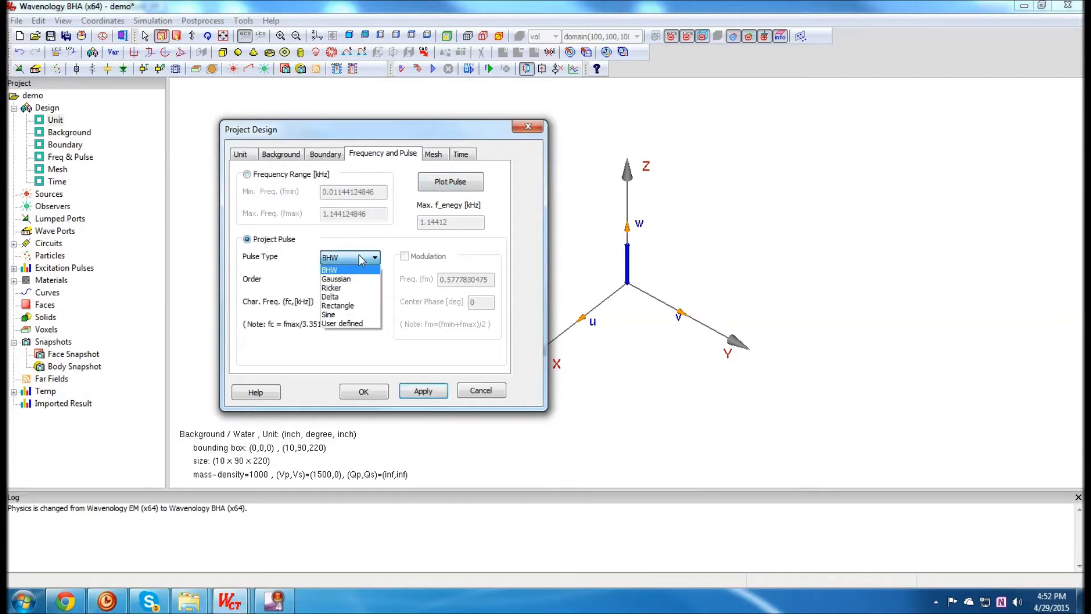
left_click(348, 288)
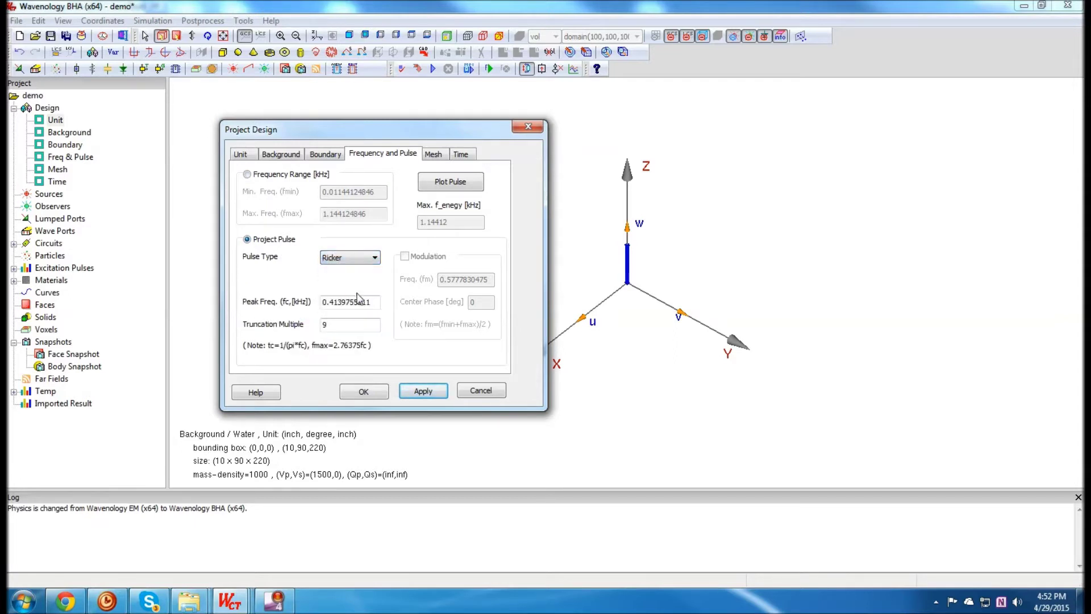
left_click_drag(375, 302, 286, 295)
type("1")
double_click(348, 324)
type("7")
left_click(424, 389)
Check the pulse against the mesh settings, set the manual number of cells Nr to 60, and apply it
left_click(433, 154)
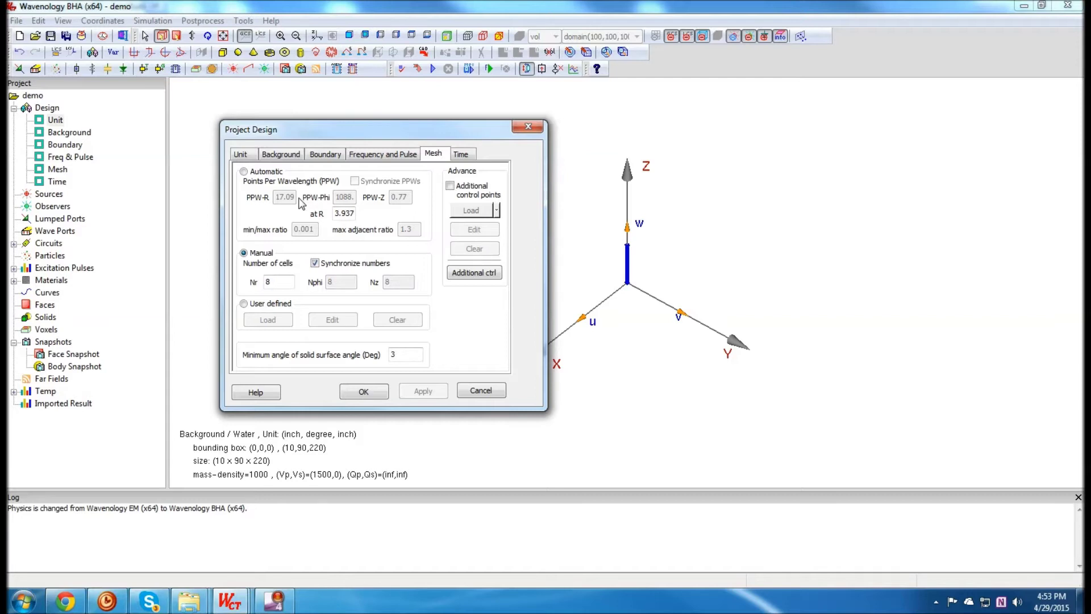
left_click(404, 156)
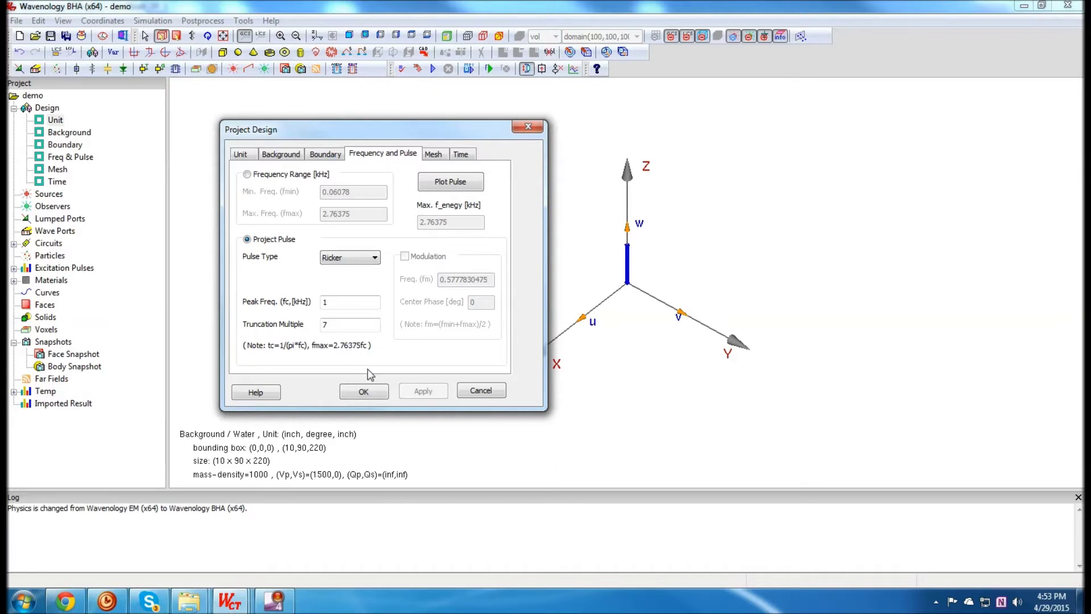
left_click(437, 154)
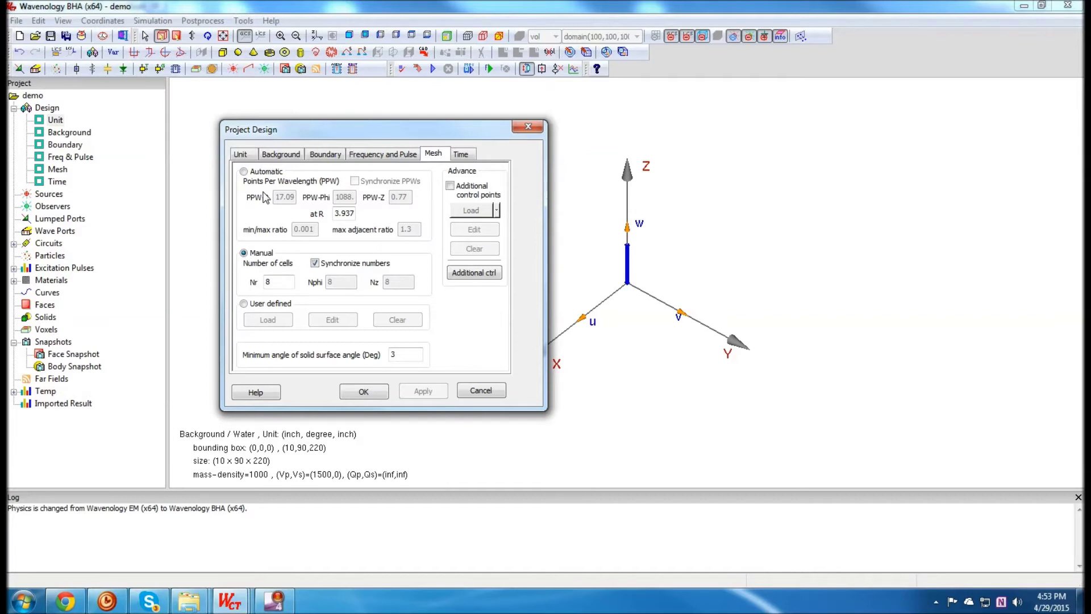
left_click_drag(279, 283, 248, 281)
type("60")
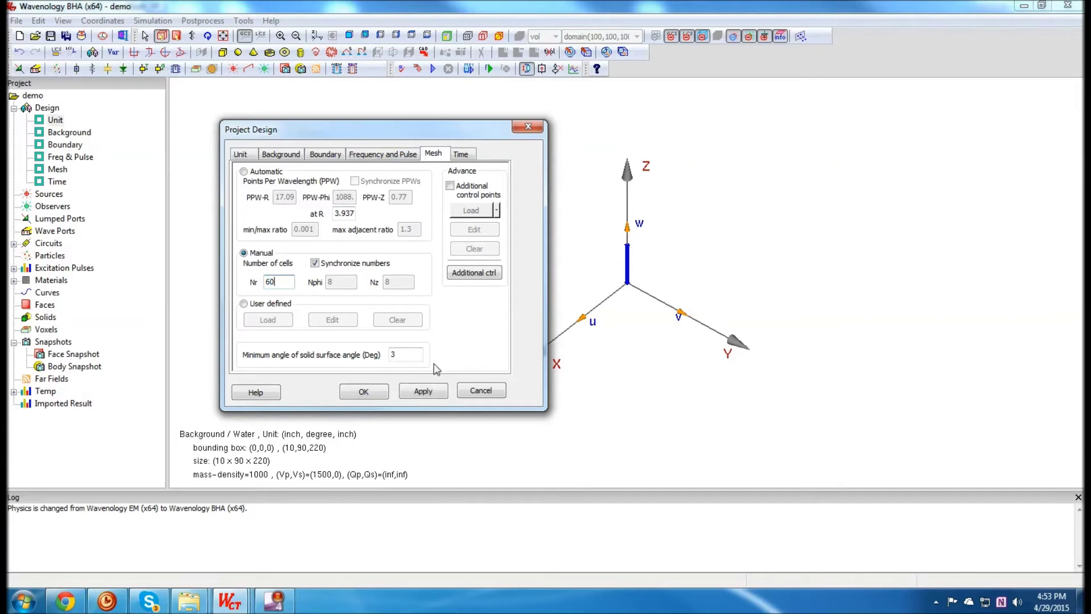
left_click(424, 391)
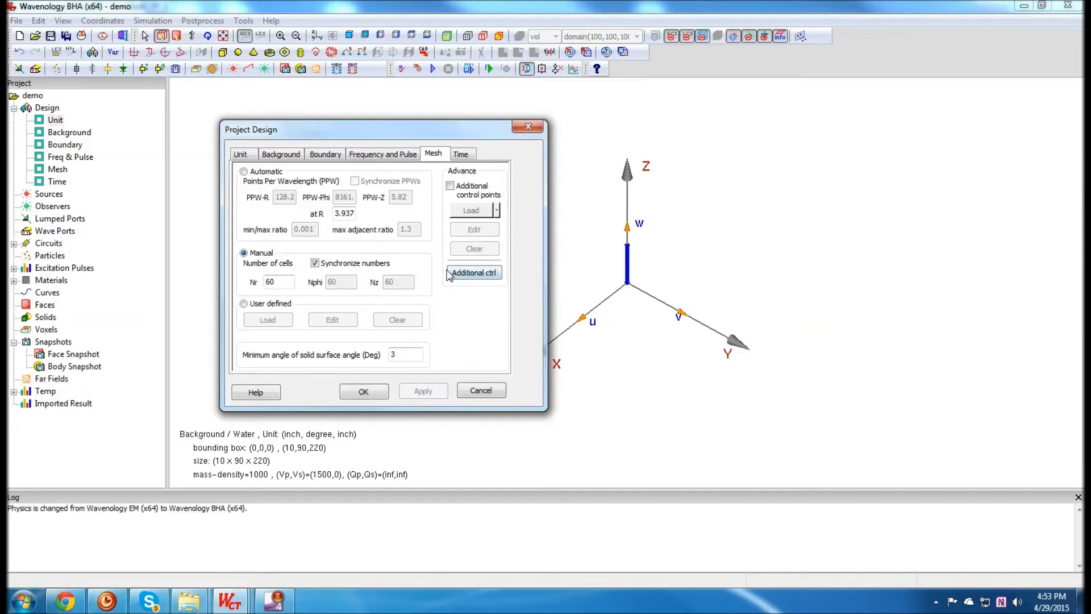
Unsynchronize the manual cell numbers, set Nphi to 8 and Nz to 1250, and apply the mesh settings
left_click(345, 263)
double_click(348, 281)
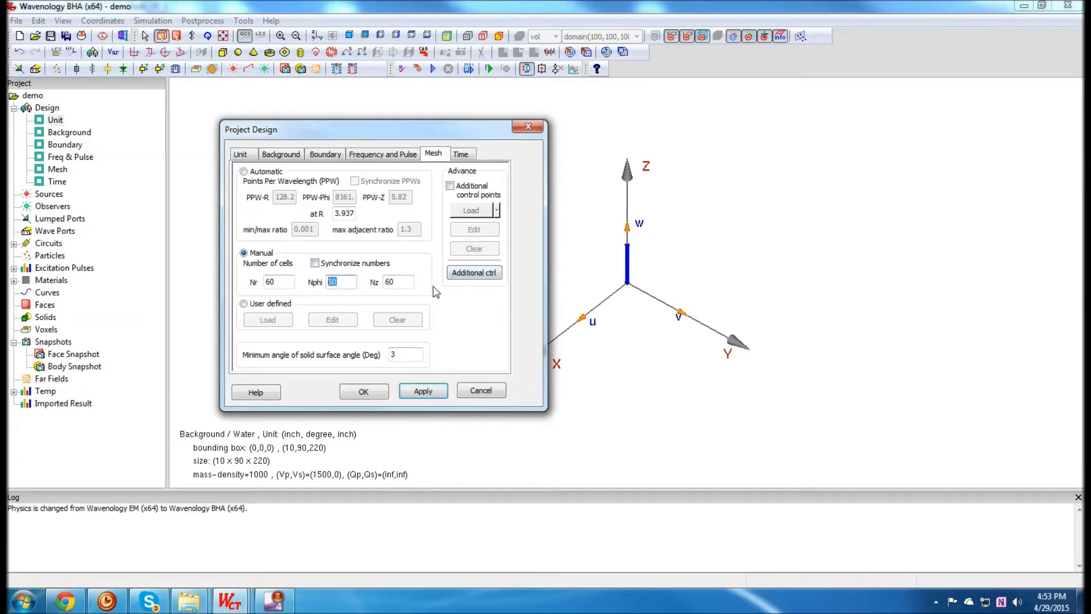
type("8")
double_click(404, 282)
type("125")
left_click(423, 391)
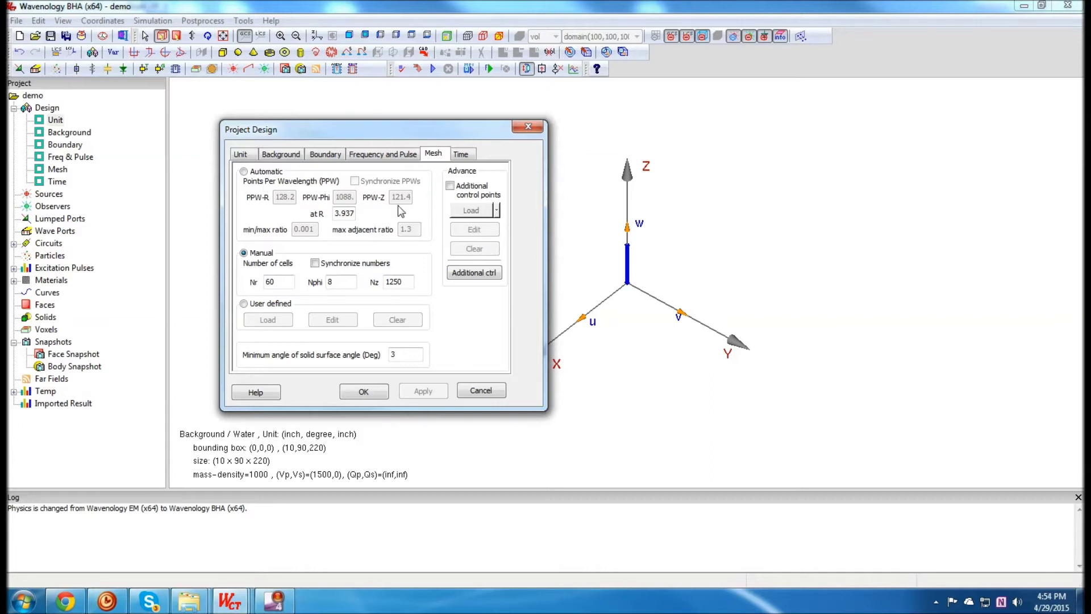
Review the project's time window and recording settings, and accept the project design
left_click(469, 153)
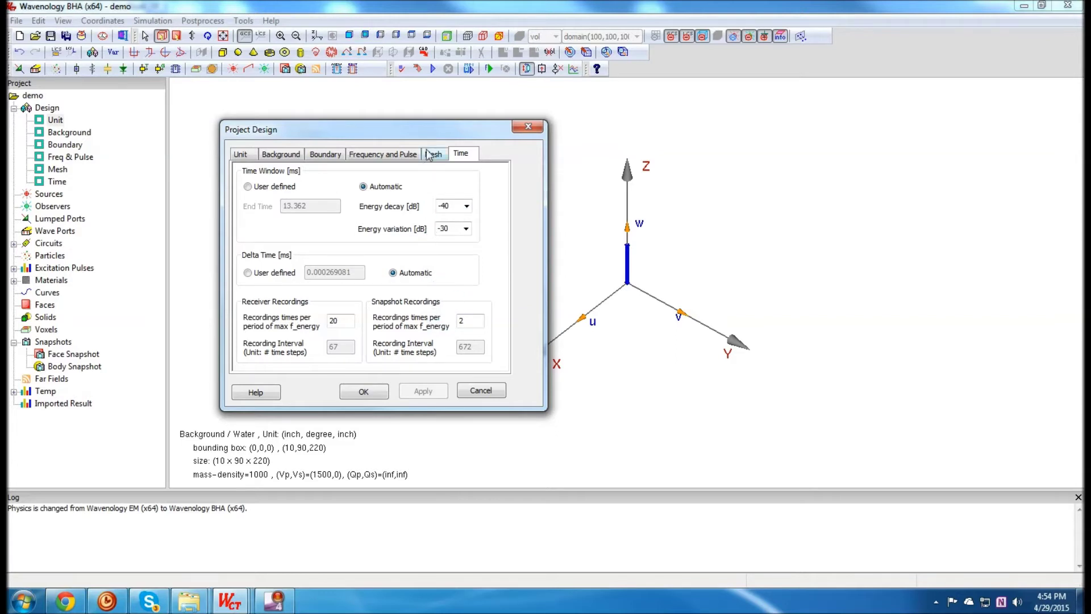
left_click_drag(432, 135, 572, 135)
left_click(503, 391)
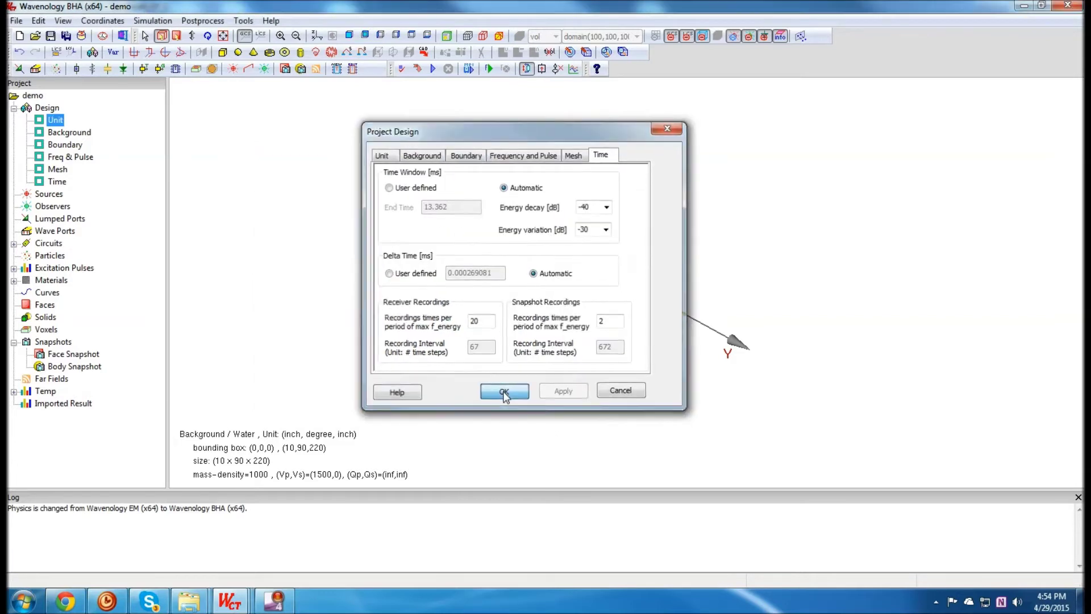
Inspect the cylindrical simulation domain and its end faces in 3D from several angles
left_click_drag(318, 176, 688, 237)
scroll(669, 391, "up", 3)
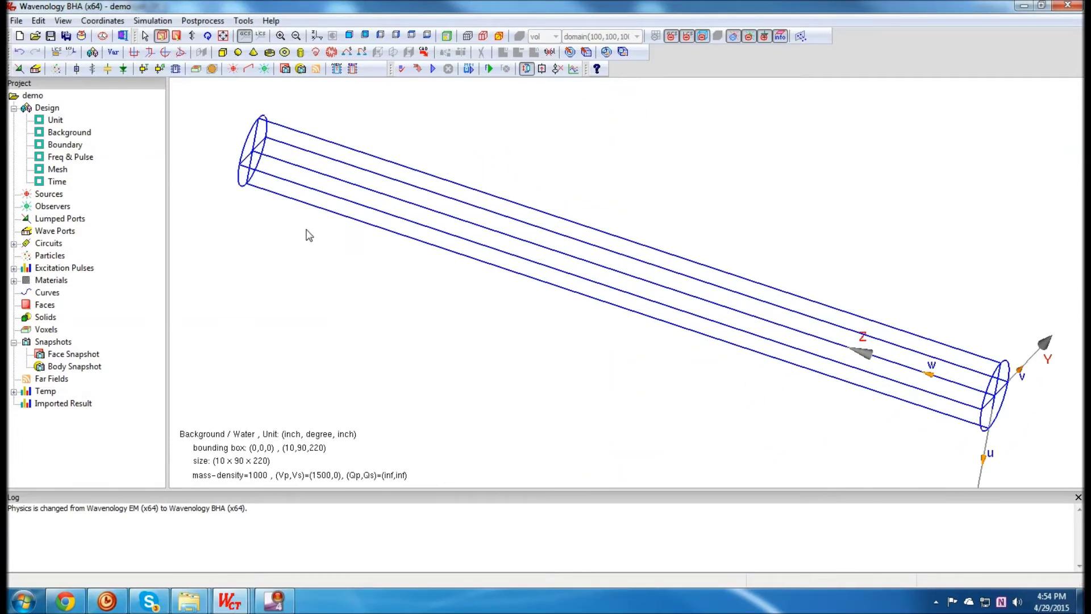
left_click_drag(315, 239, 400, 285)
left_click_drag(889, 338, 676, 272)
mouse_move(382, 269)
left_mouse_down()
mouse_move(358, 292)
mouse_move(372, 268)
mouse_move(362, 273)
left_mouse_up()
Add a new material named Sand to the project's materials and apply it
left_click(50, 280)
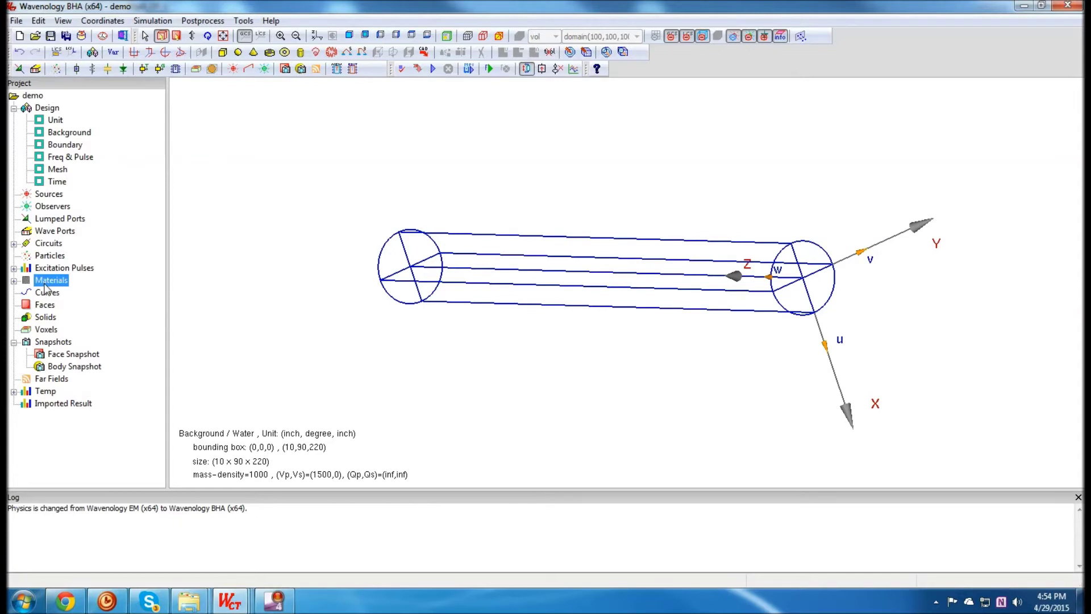
left_click(14, 281)
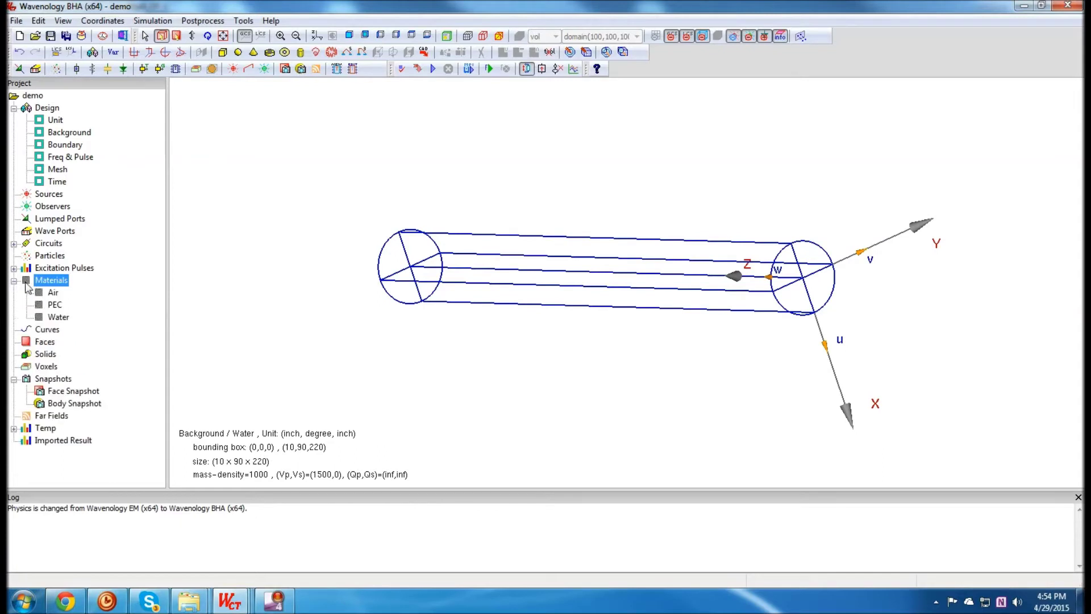
right_click(68, 282)
left_click(94, 287)
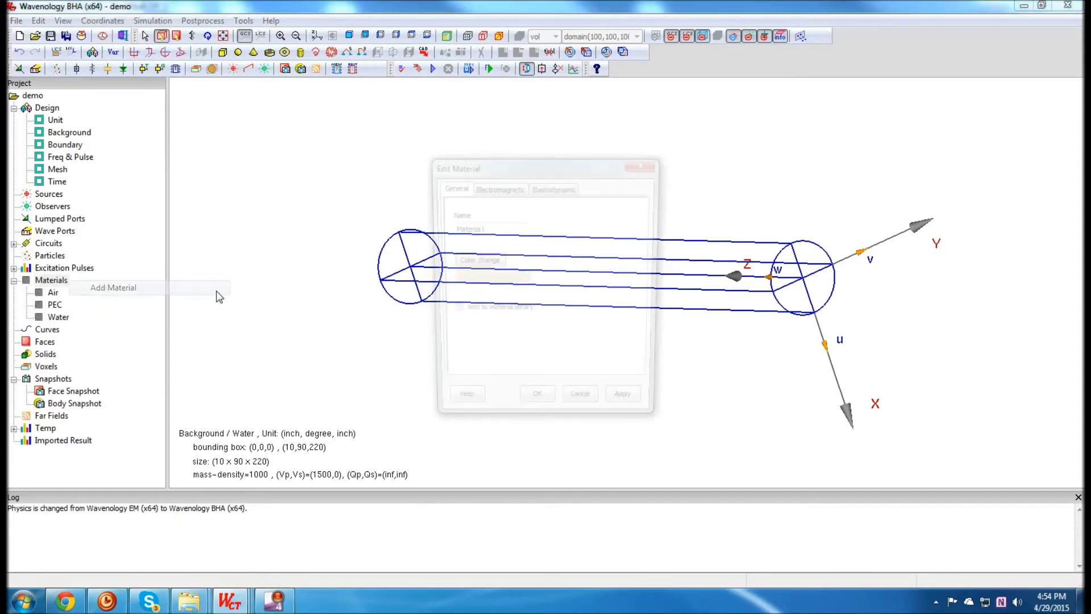
type("Sand")
left_click(637, 407)
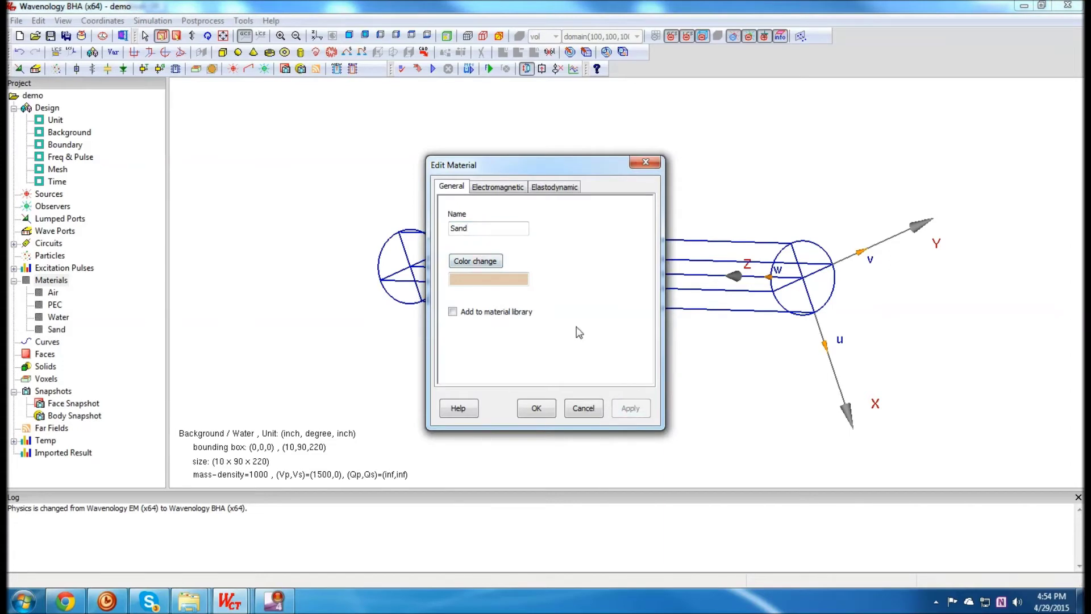
Set Sand's elastodynamic mass density to 1700 kg/m^3, P-velocity to 508 m/s and S-velocity to 254 m/s, and accept the material
left_click(552, 188)
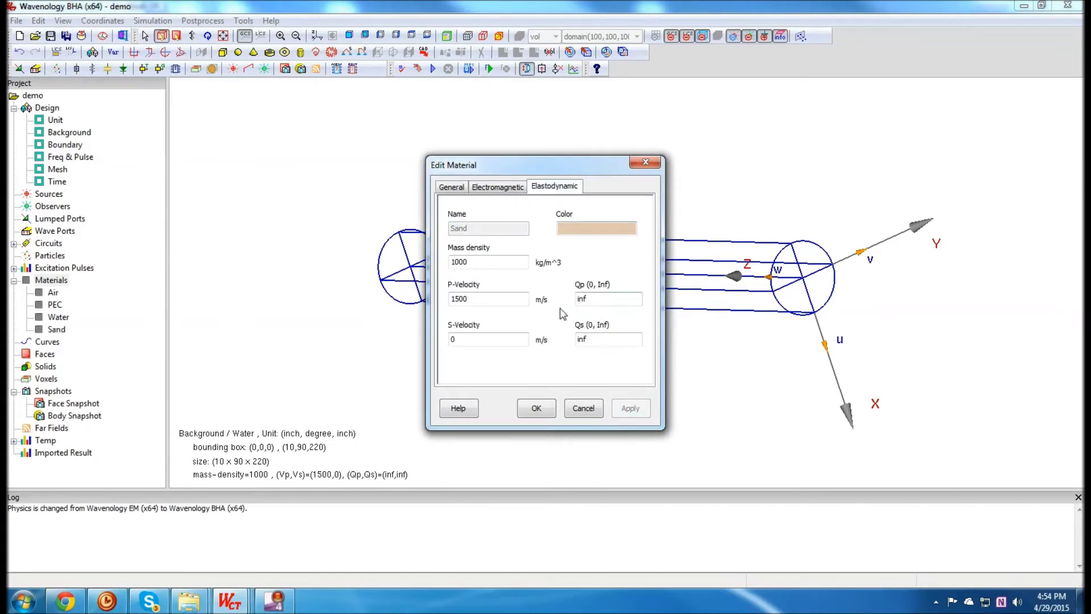
left_click_drag(500, 262, 345, 258)
type("1700")
left_click_drag(499, 302, 324, 280)
type("508")
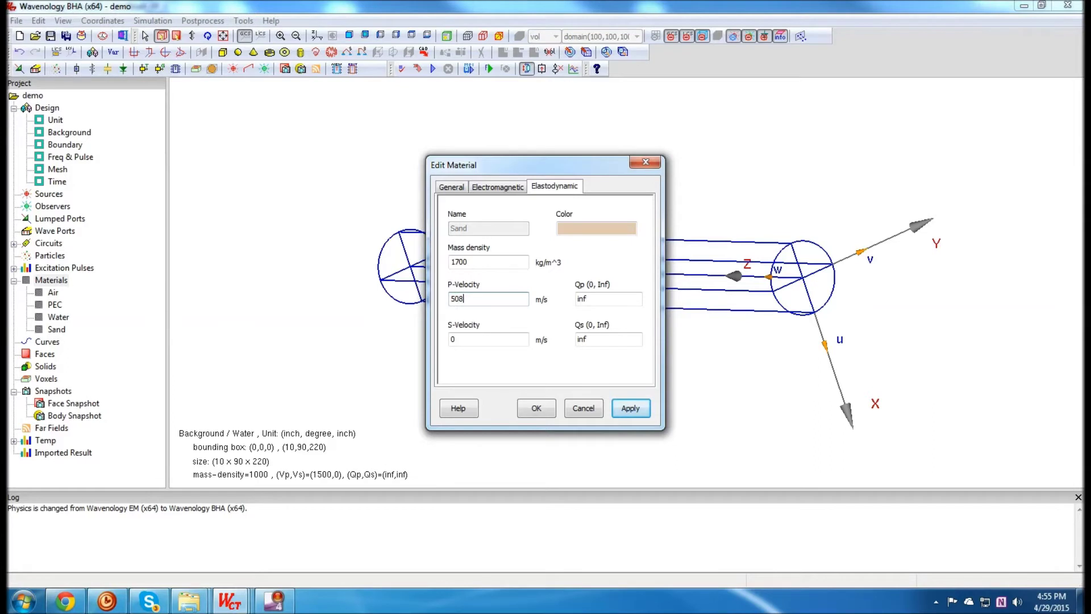
left_click_drag(482, 341, 354, 335)
type("254")
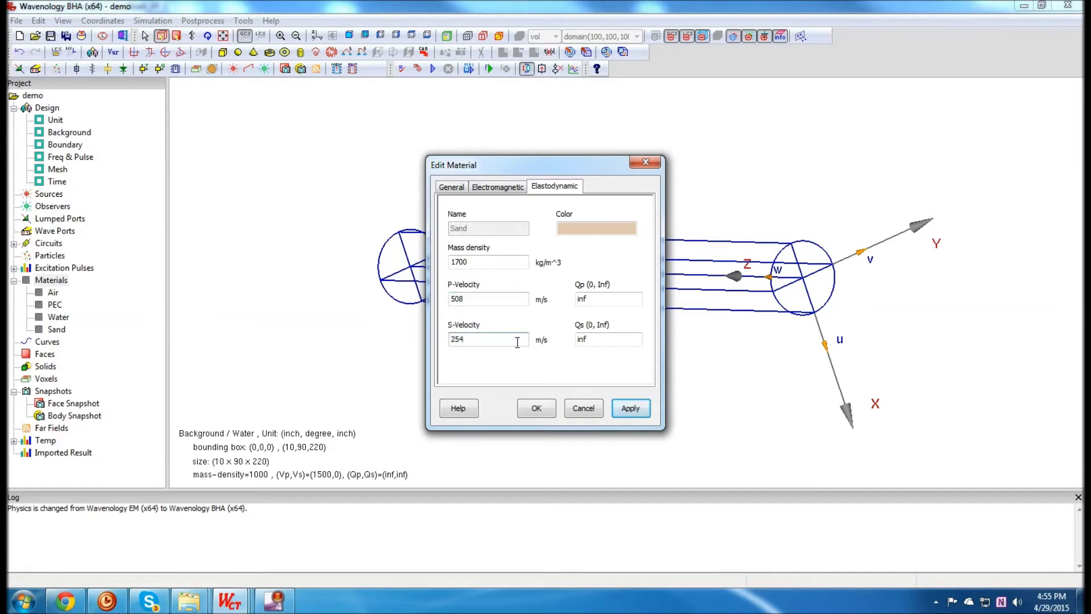
left_click(632, 408)
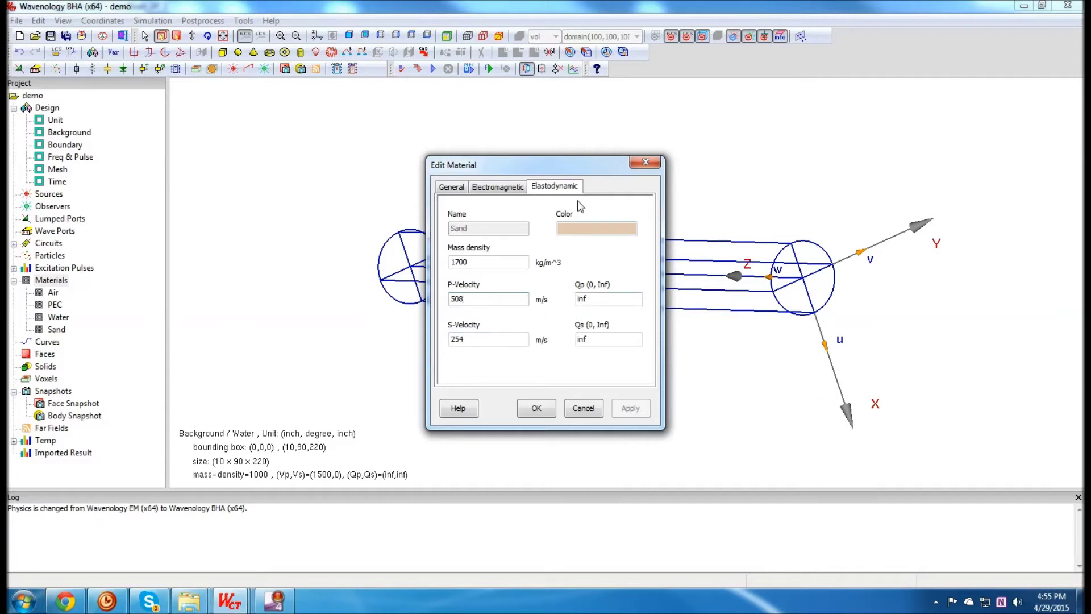
left_click(537, 409)
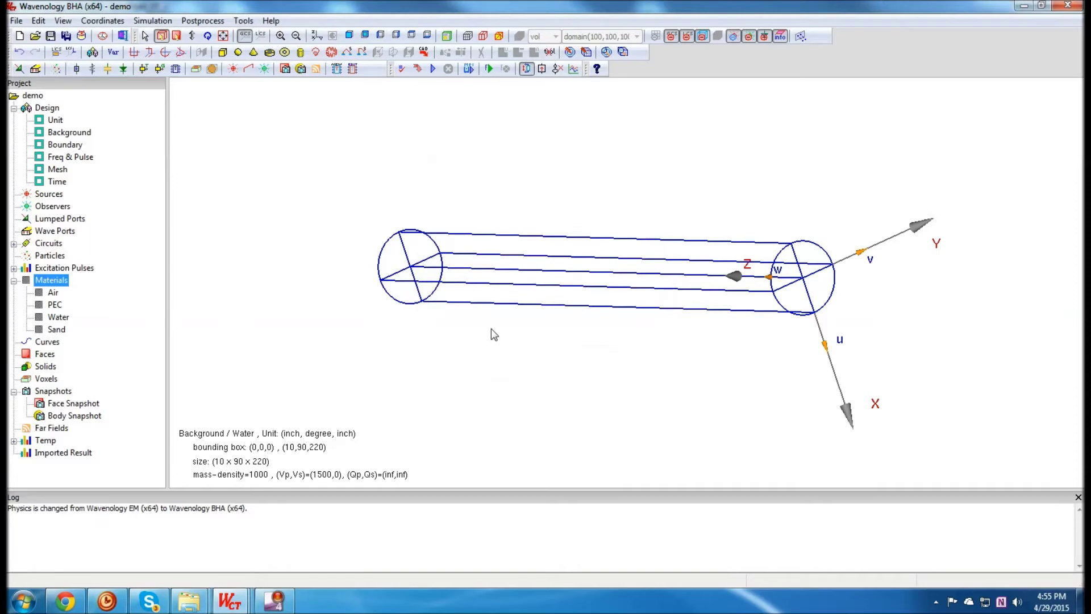
Start a new elliptical cylinder body and assign Sand as its material
middle_click_drag(425, 318, 307, 258)
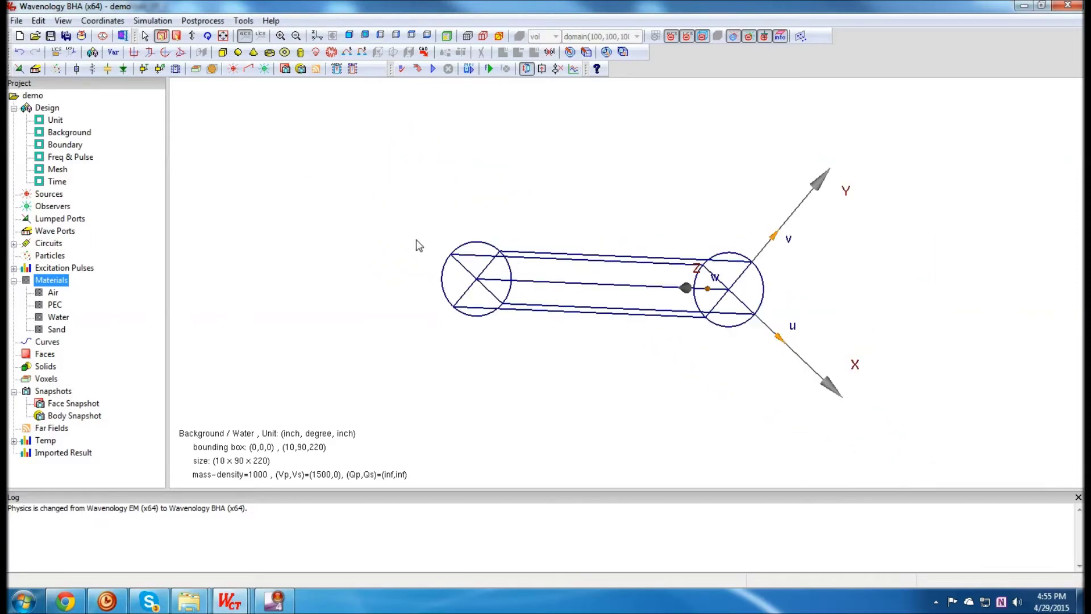
middle_click_drag(710, 214, 614, 235)
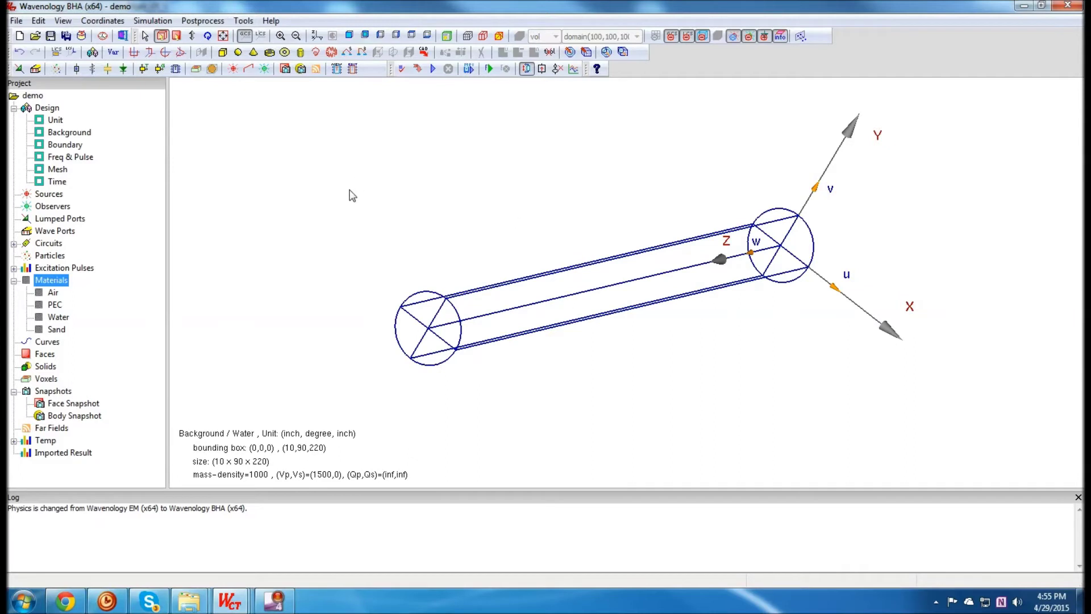
left_click(271, 53)
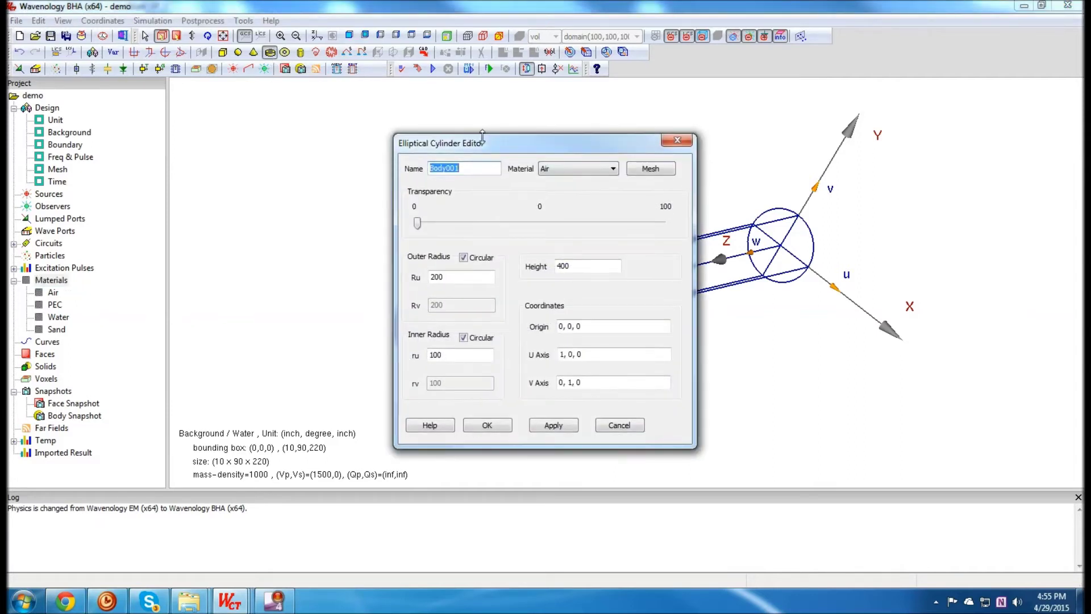
left_click_drag(516, 145, 273, 128)
left_click(346, 152)
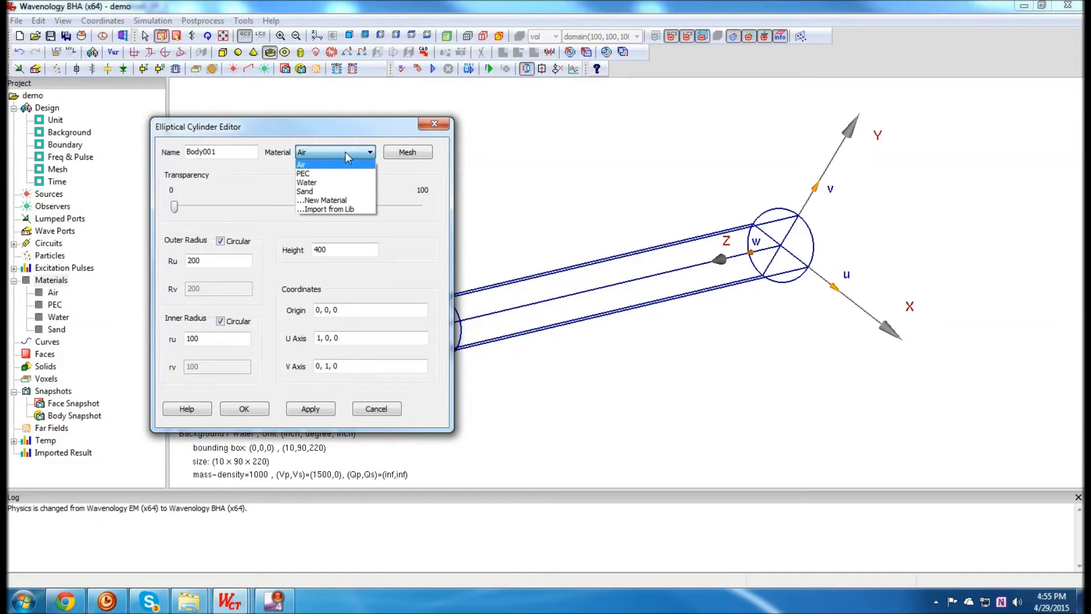
left_click(322, 193)
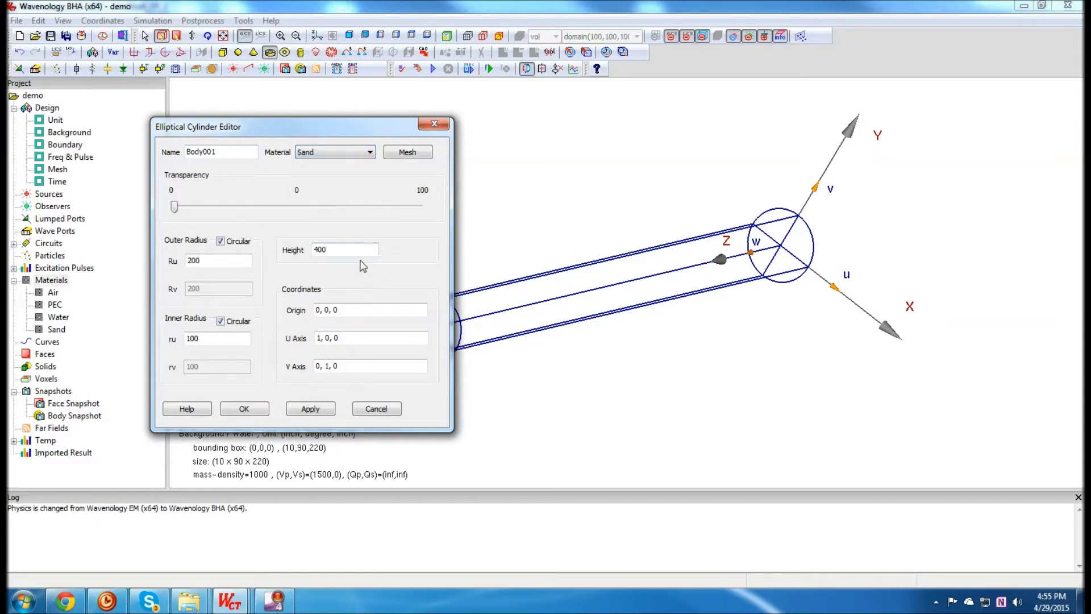
Give the cylinder a height of 220, outer radius 10 and inner radius 4, and create it
left_click_drag(334, 250, 302, 250)
double_click(218, 262)
type("10")
type("4")
left_click(311, 408)
left_click(245, 409)
Set the sand cylinder's transparency to 87 and check its hollow interior in the 3D view
left_click_drag(578, 379, 467, 291)
left_click(467, 291)
double_click(498, 281)
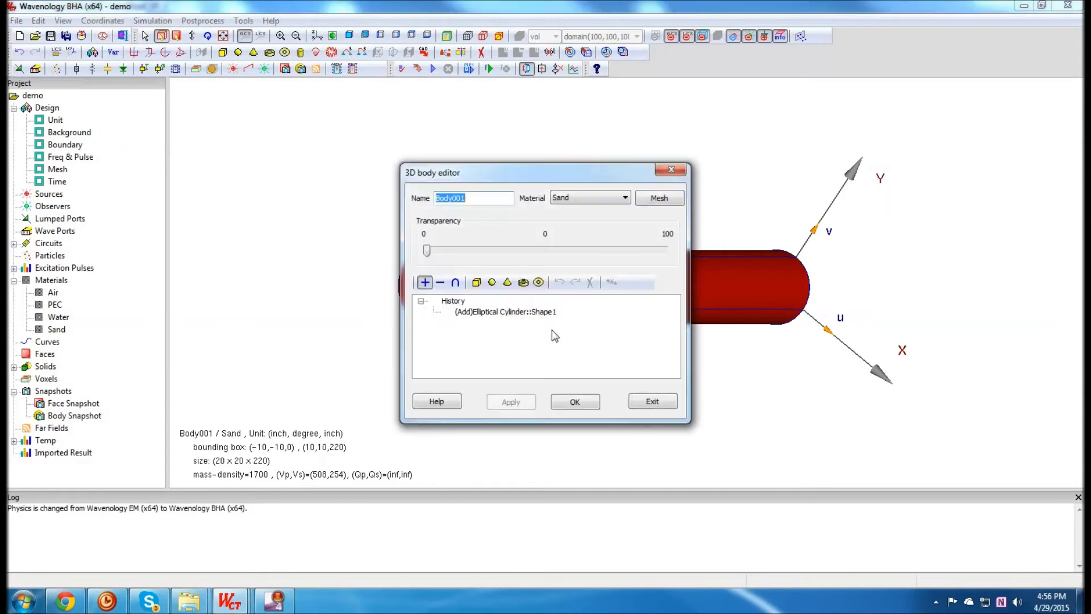
left_click(430, 251)
left_click_drag(431, 252, 635, 260)
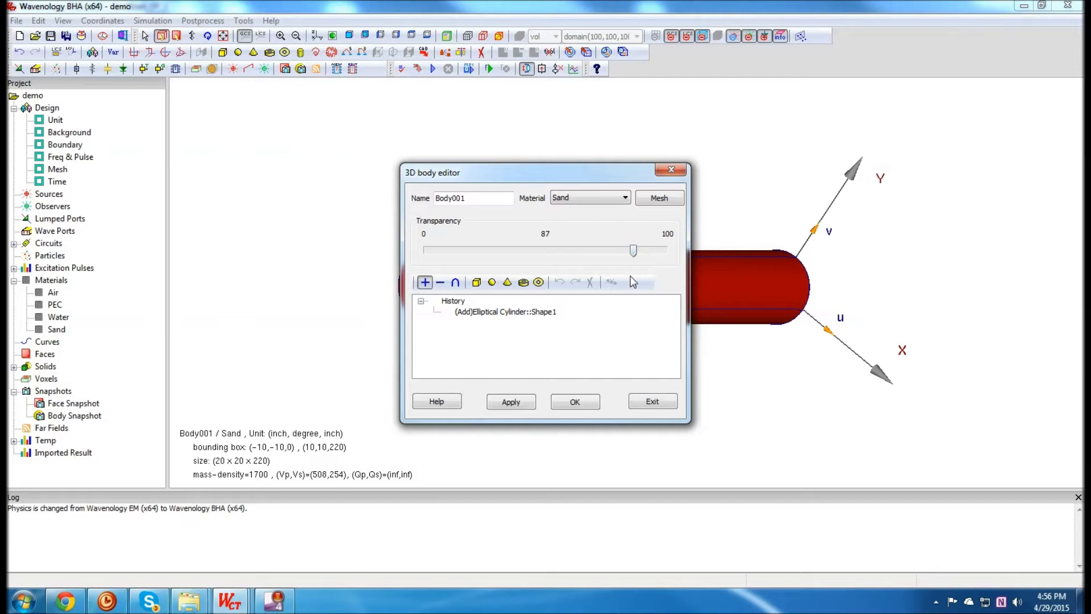
left_click(576, 402)
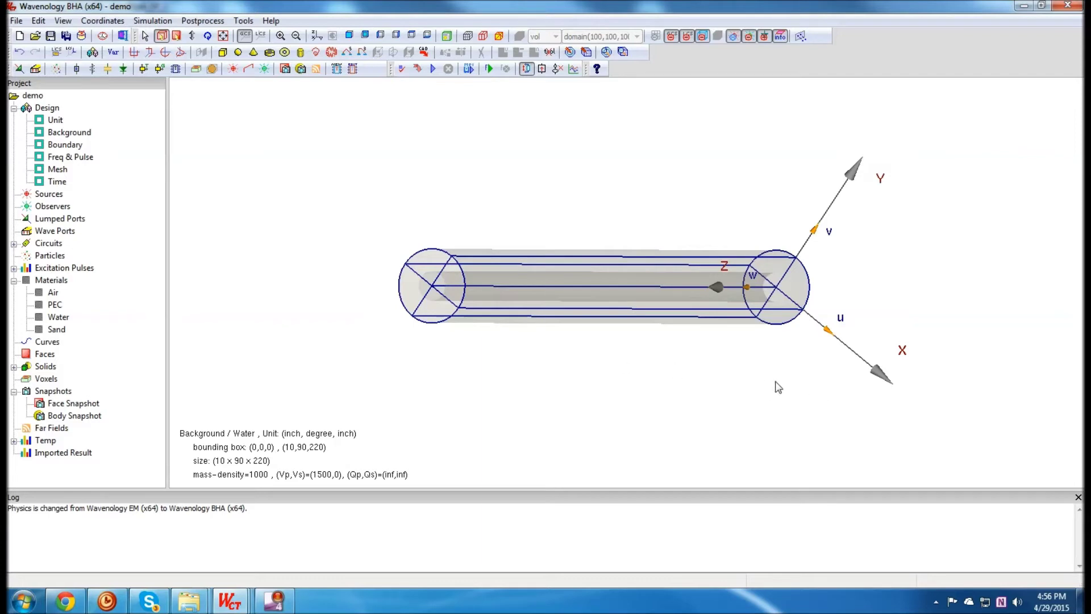
left_click_drag(777, 383, 502, 360)
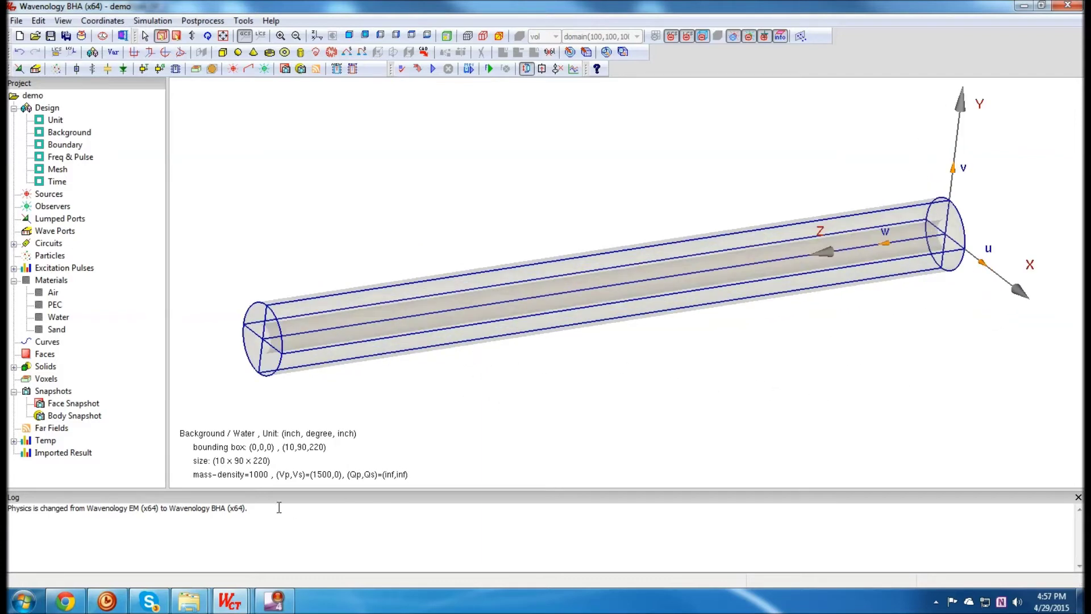
Start a new source, set its type to Ring Source and its direction (theta, phi) to 0 0
right_click(49, 194)
left_click(103, 201)
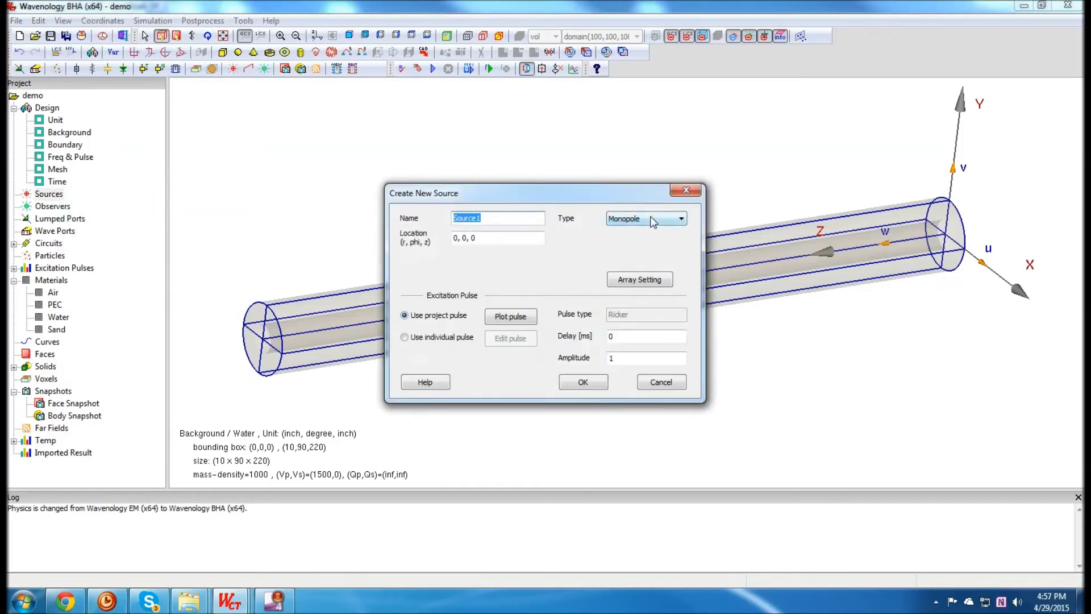
left_click(652, 220)
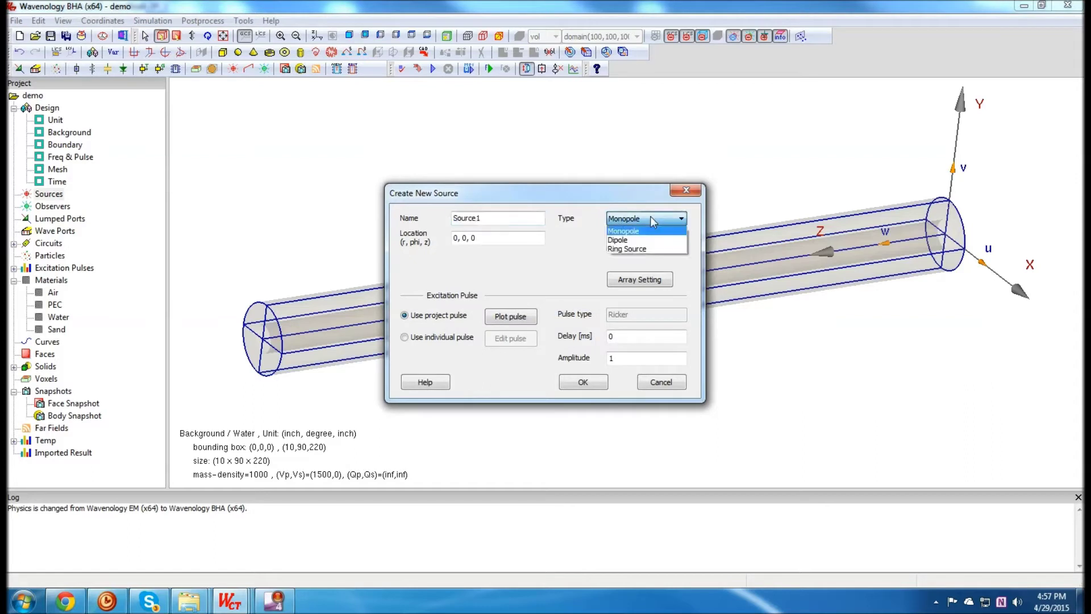
left_click(644, 247)
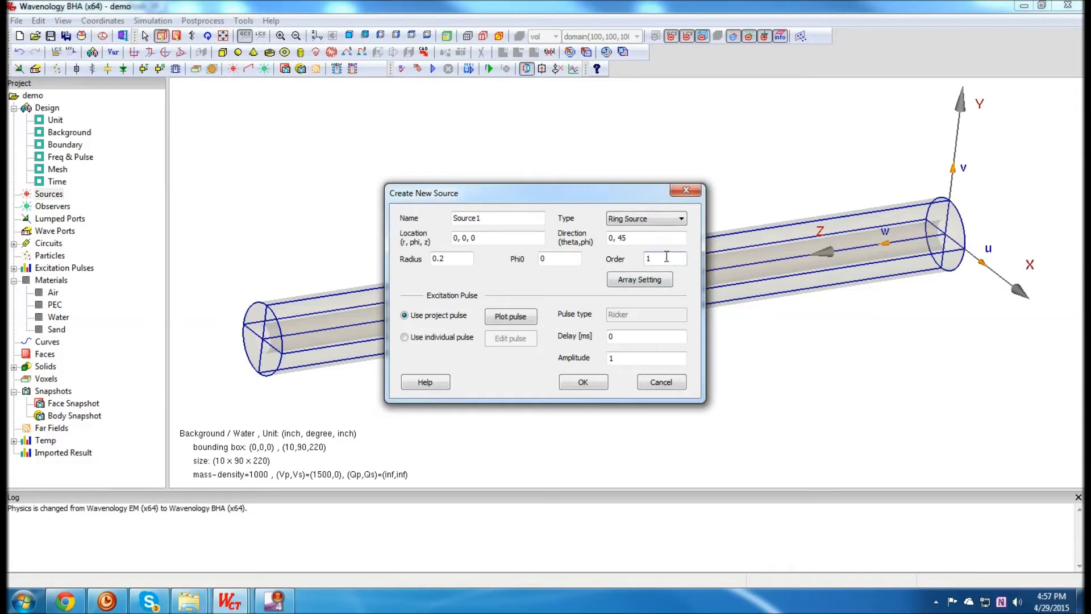
left_click_drag(671, 239, 555, 241)
type("0 0")
Switch to the SandBox4_DP_1 project, open its Source1 for editing and copy the ring radius value
mouse_move(231, 600)
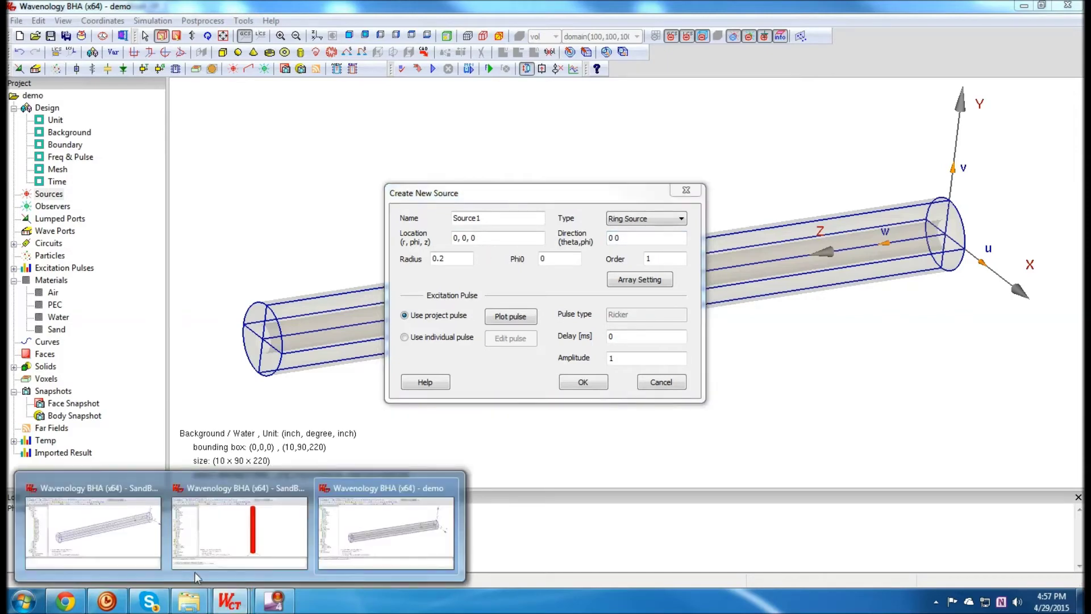
left_click(113, 529)
scroll(118, 225, "up", 8)
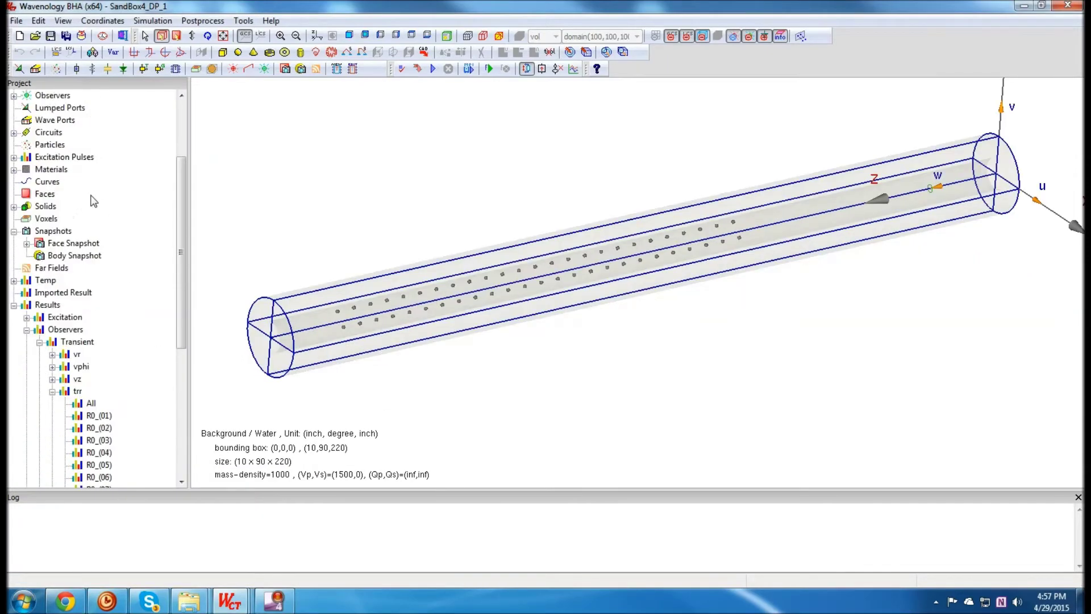
double_click(58, 164)
scroll(98, 178, "up", 3)
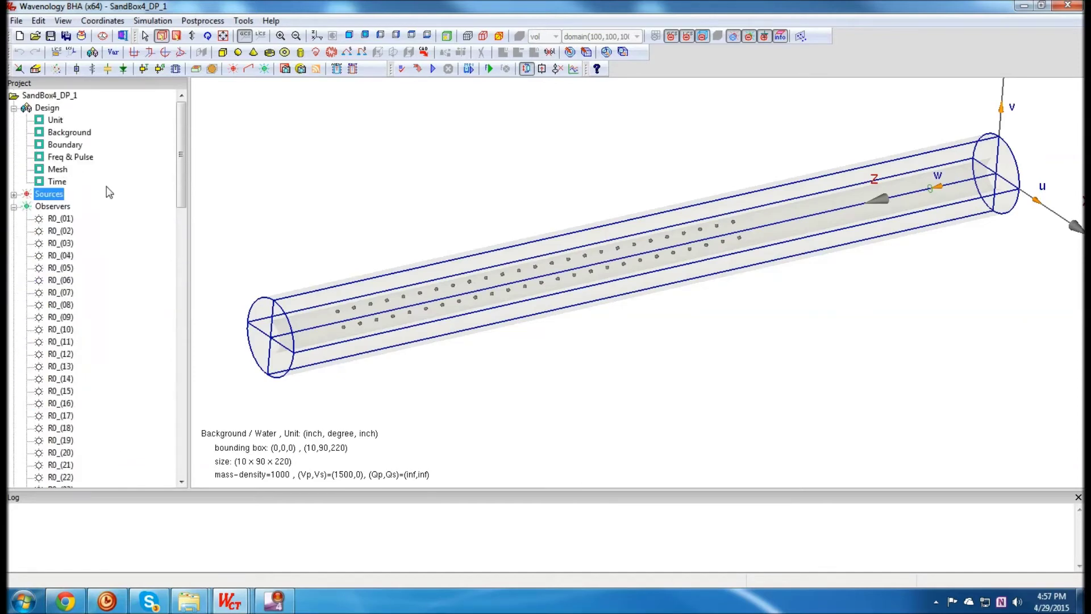
left_click(13, 194)
double_click(61, 206)
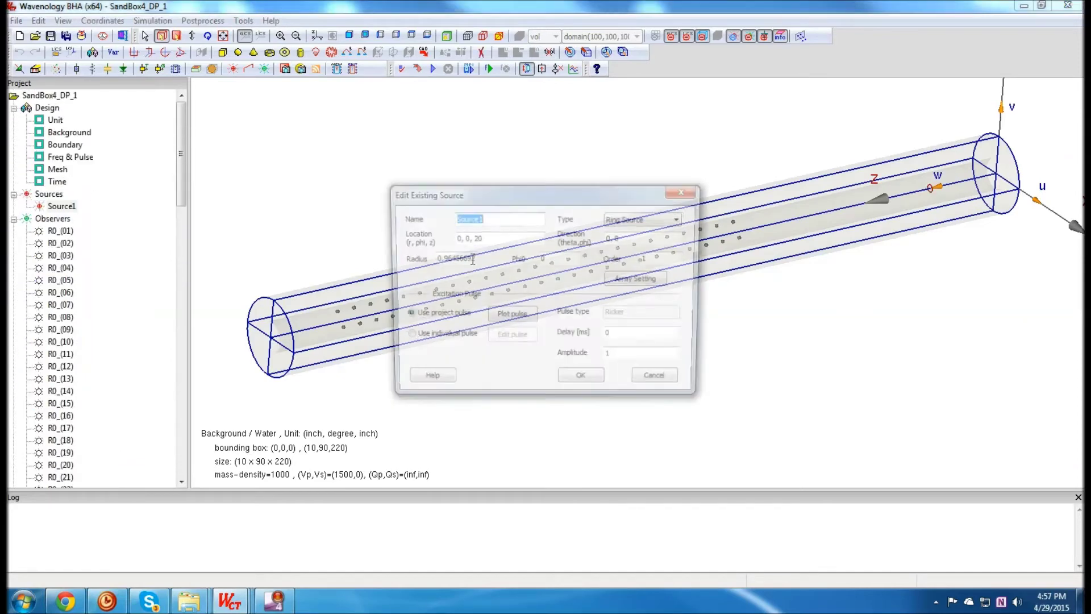
left_click(437, 258)
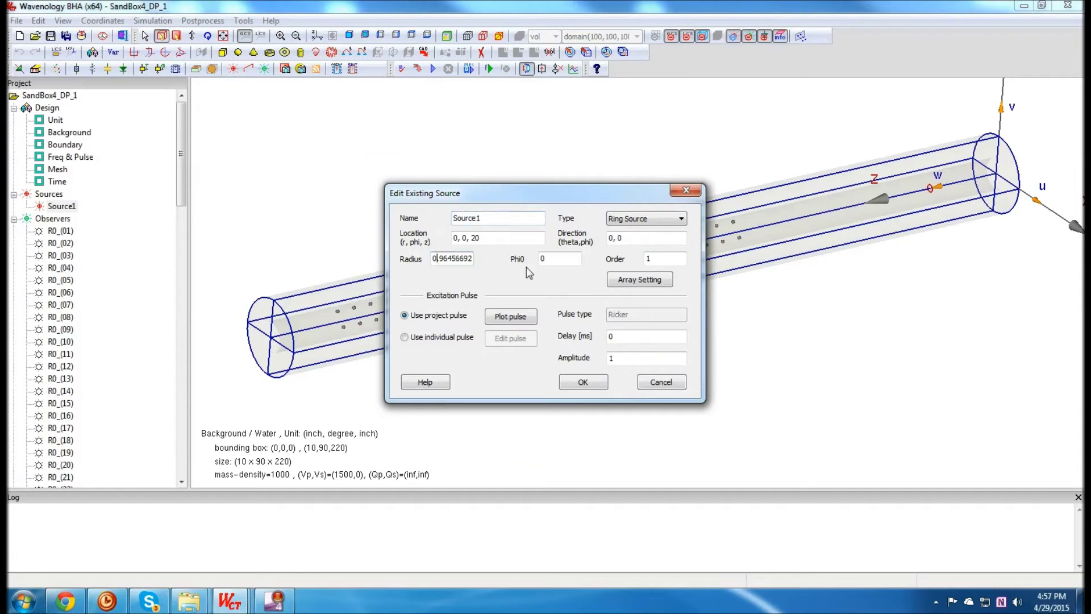
left_click_drag(433, 259, 530, 273)
Return to the demo project and set the new ring source's radius to 0.9645669291
mouse_move(229, 600)
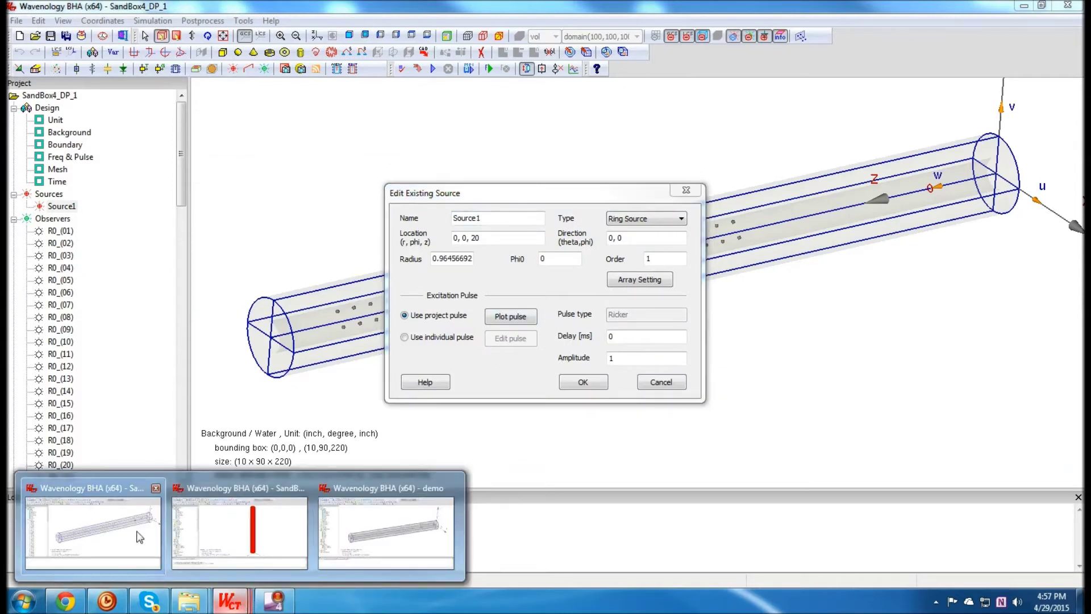
left_click(373, 492)
left_click_drag(433, 258, 495, 276)
type("0.9645669291")
Check the source location in SandBox4_DP_1, set the demo source's location to 0, 0, 20 and create the source
left_click(507, 237)
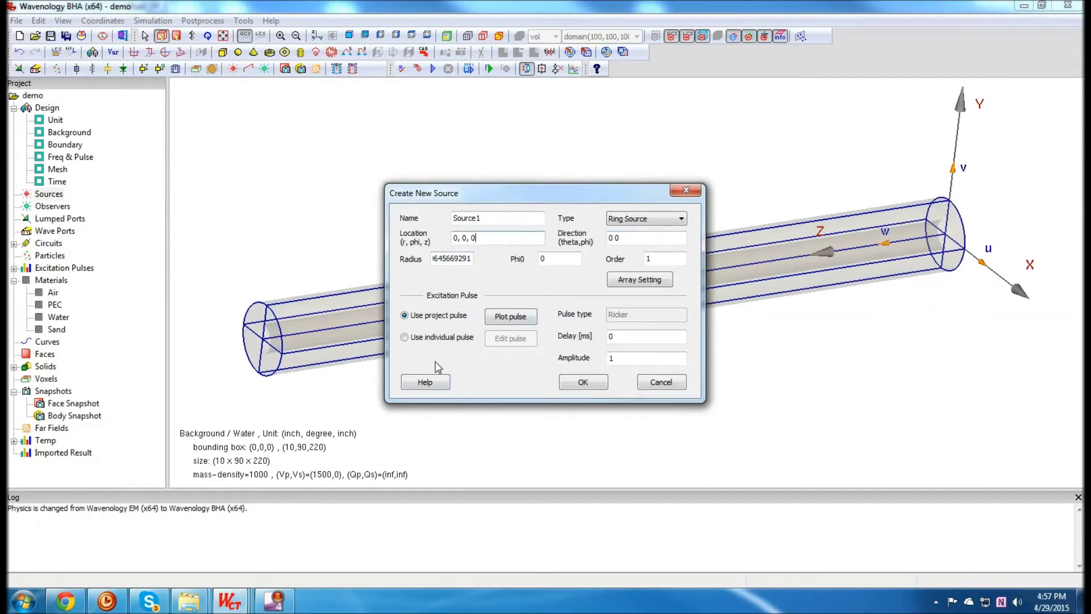
mouse_move(229, 601)
left_click(135, 536)
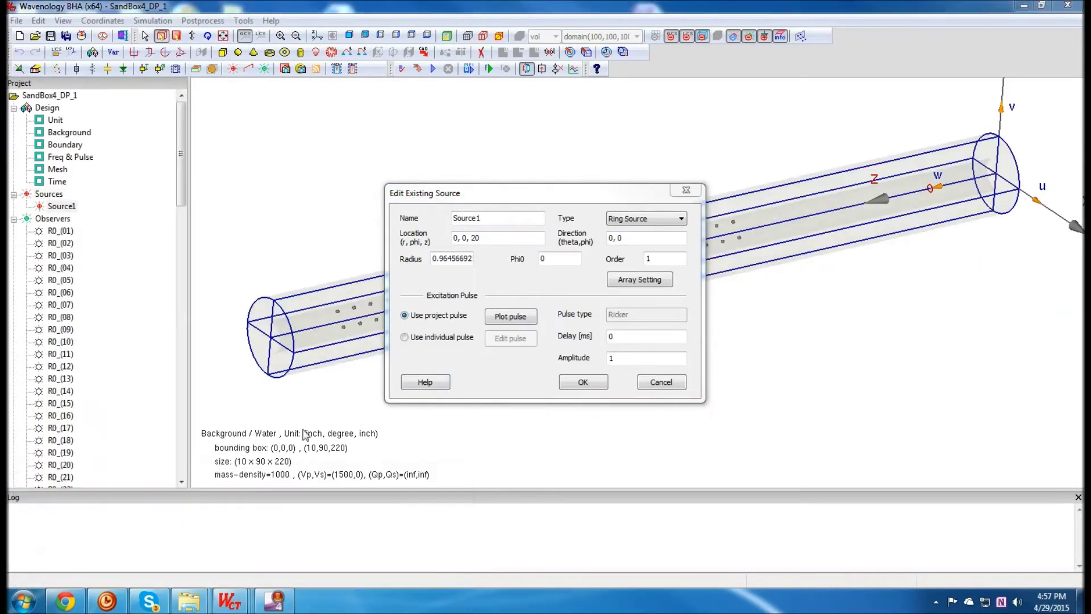
left_click(508, 291)
mouse_move(230, 601)
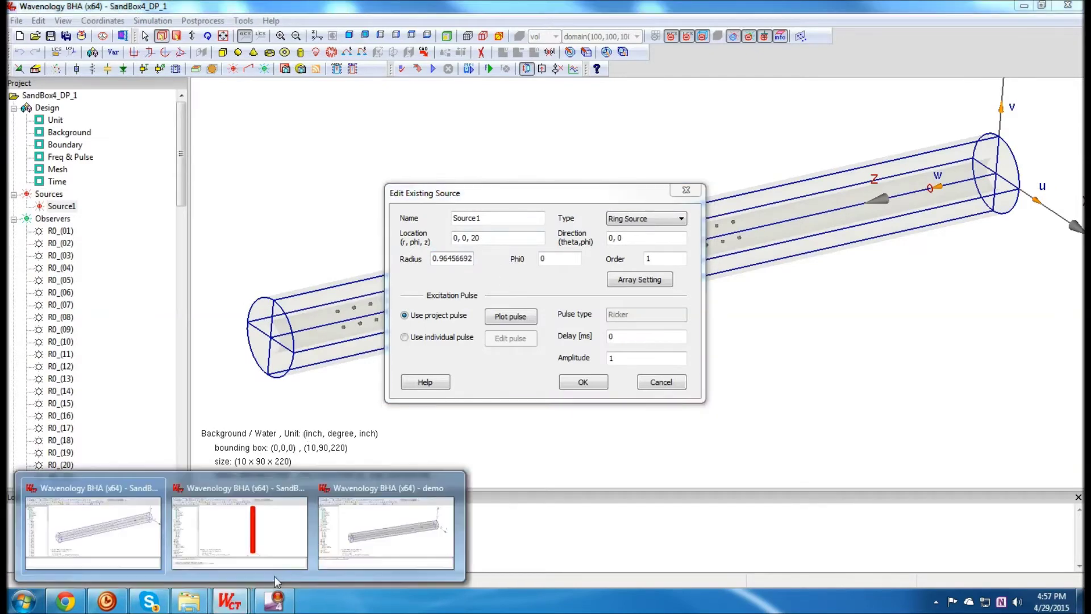
left_click(380, 523)
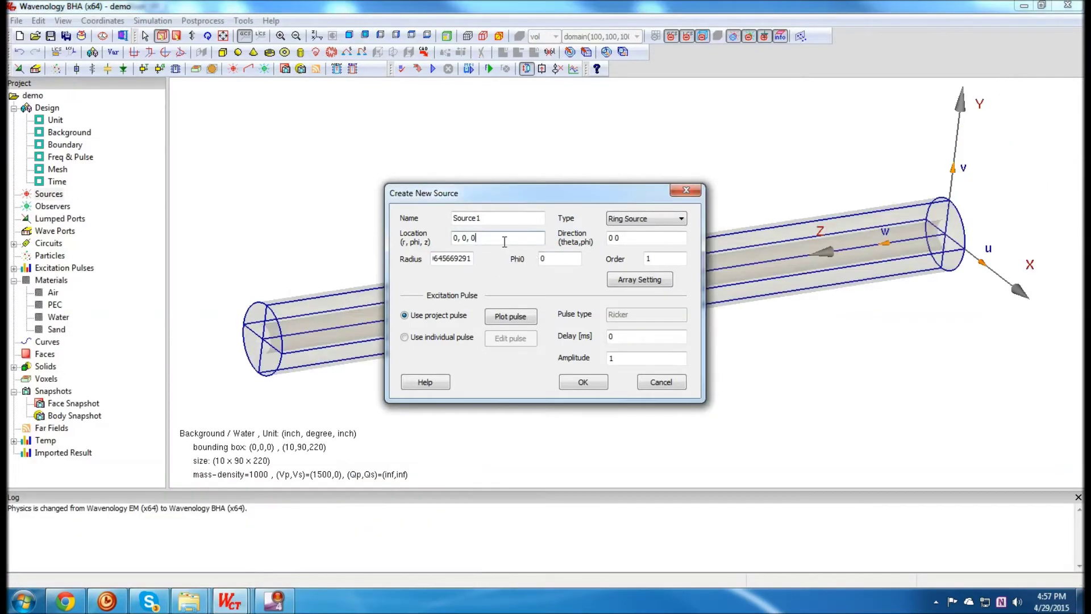
type("20")
left_click(583, 384)
Inspect the ring source inside the sand cylinder in 3D, close up and over the full length
scroll(853, 337, "up", 4)
middle_click_drag(914, 323, 364, 363)
scroll(449, 367, "up", 5)
middle_click_drag(460, 349, 641, 356)
scroll(439, 336, "up", 5)
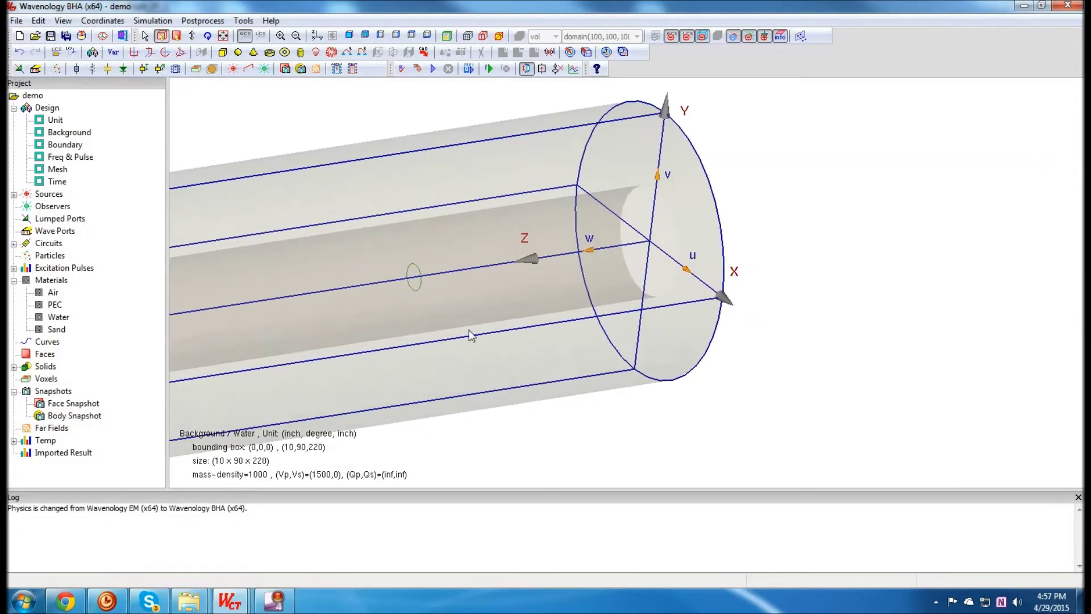
middle_click_drag(401, 275, 573, 336)
scroll(573, 336, "down", 8)
left_click_drag(839, 283, 815, 231)
scroll(643, 283, "down", 3)
middle_click_drag(495, 314, 772, 266)
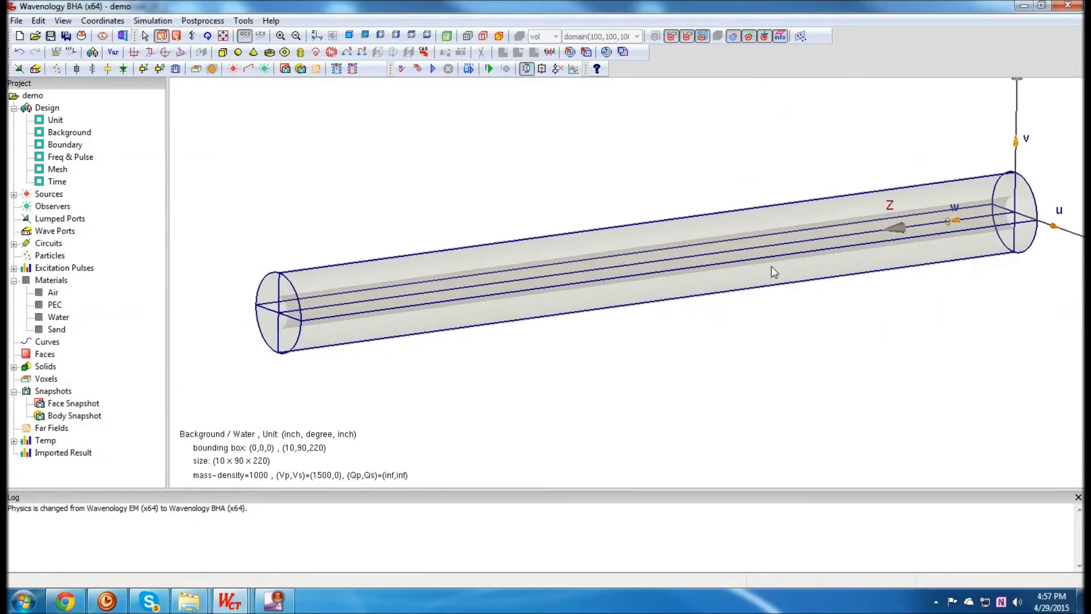
middle_click_drag(770, 333, 684, 358)
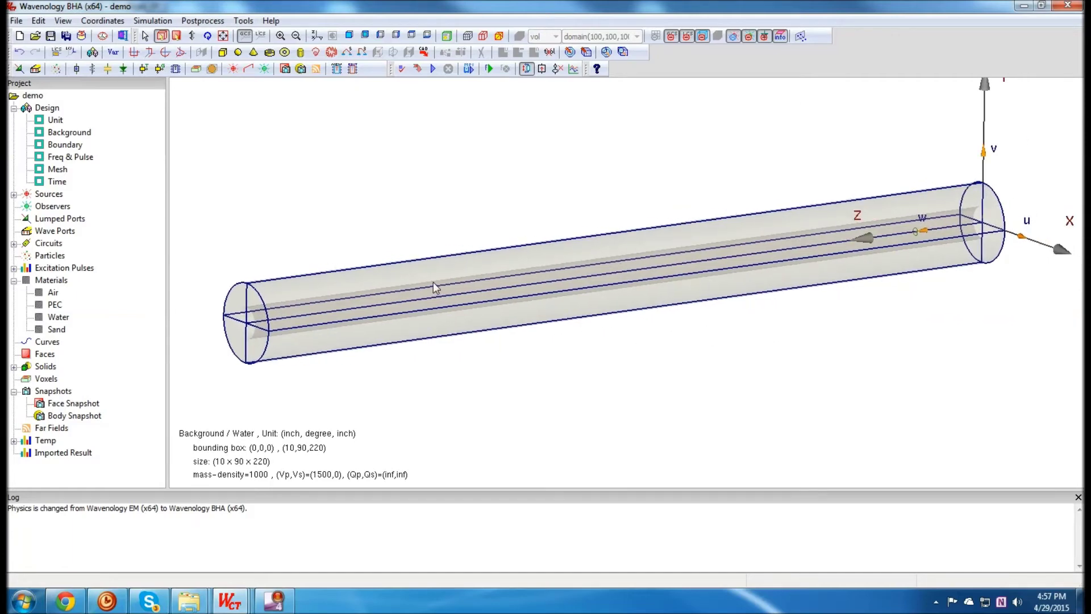
Start a new observer named R0 in the demo project and position it at R 3, Phi 0, Z 80
left_click(57, 208)
right_click(56, 208)
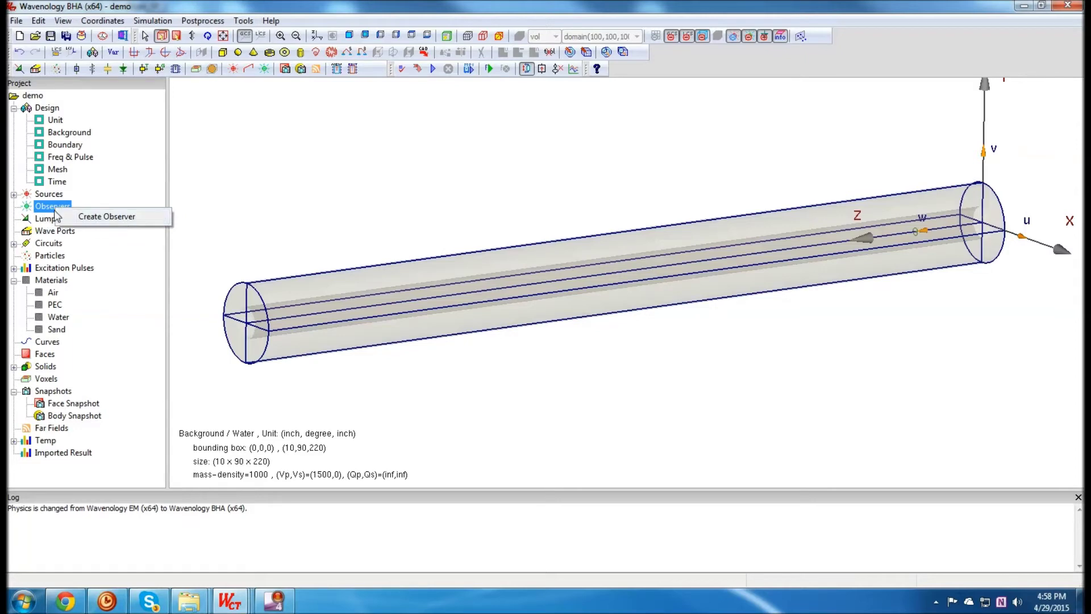
left_click(101, 217)
left_click_drag(588, 196, 506, 199)
type("R0")
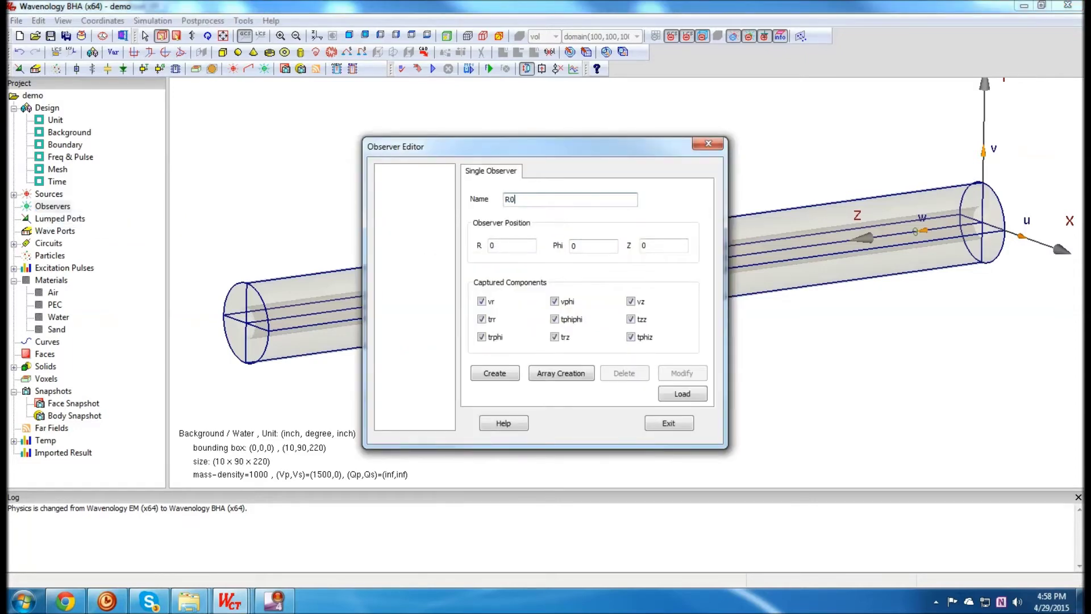
key("Tab")
type("3")
key("Tab")
key("Tab")
type("80")
Create the observer as an array of 25 objects with displacement 0 0 5 and finish the observer setup
left_click(561, 373)
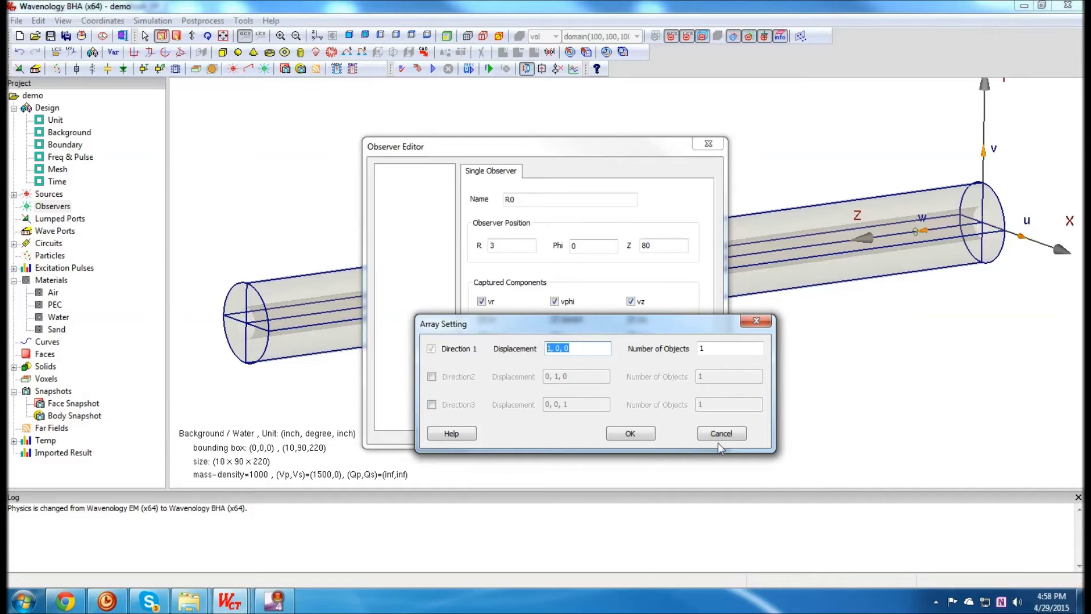
type("0 0 5")
double_click(726, 347)
type("25")
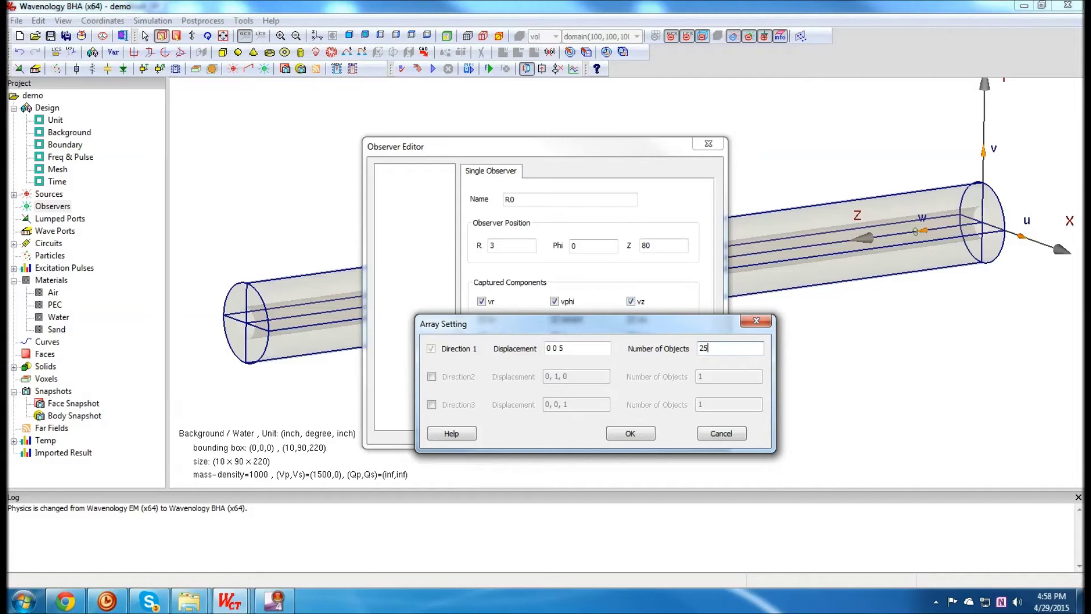
left_click(630, 434)
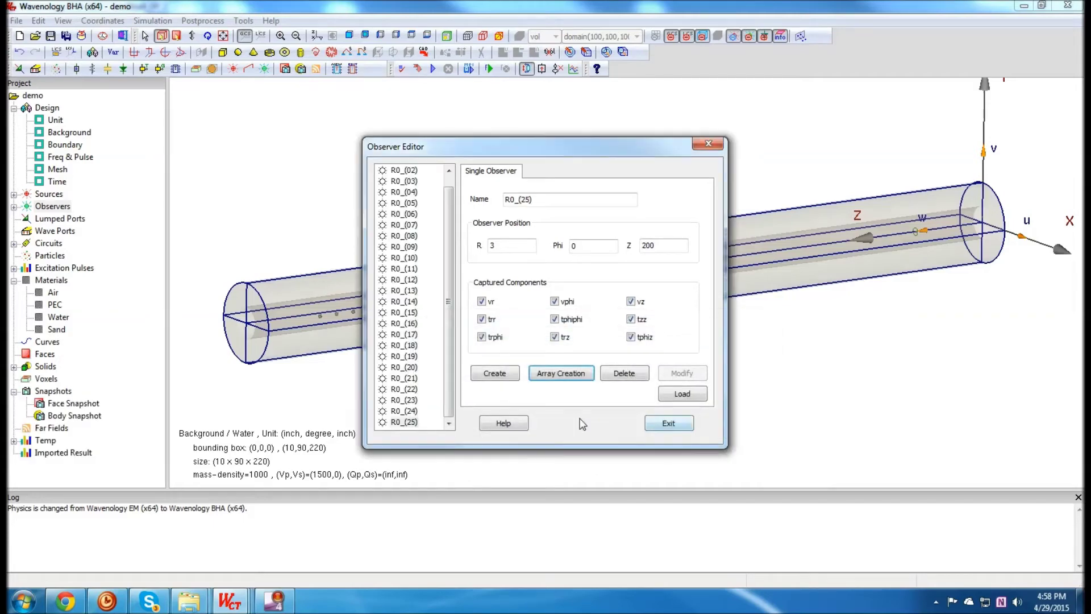
left_click(669, 423)
Inspect the observer array and its position relative to the ring source along the cylinder in 3D
scroll(714, 394, "up", 3)
scroll(745, 261, "down", 2)
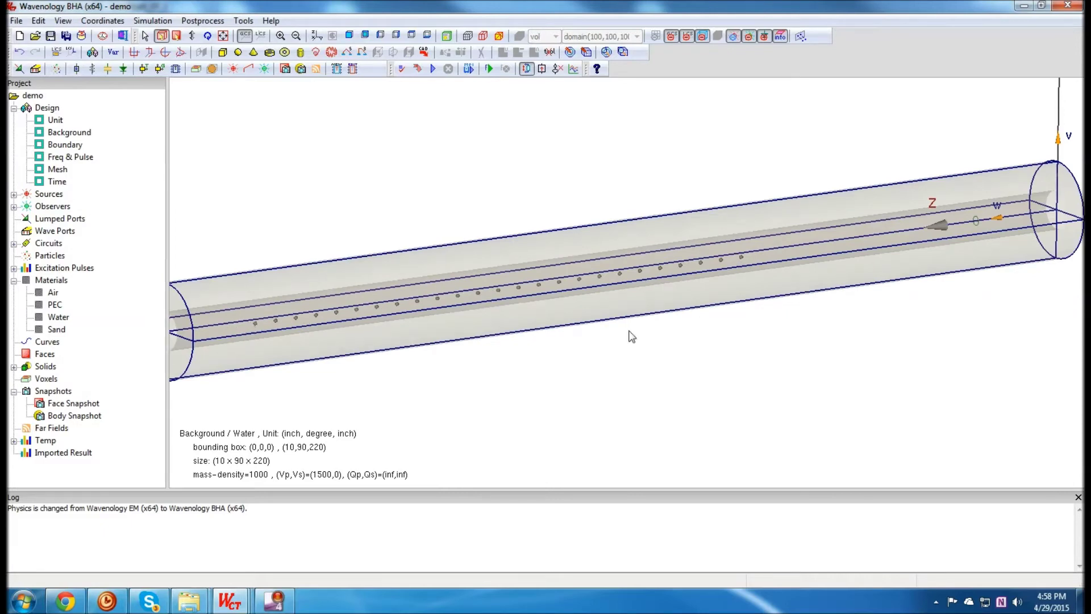
scroll(817, 346, "up", 2)
scroll(821, 377, "down", 2)
scroll(796, 369, "up", 2)
middle_click_drag(794, 363, 768, 341)
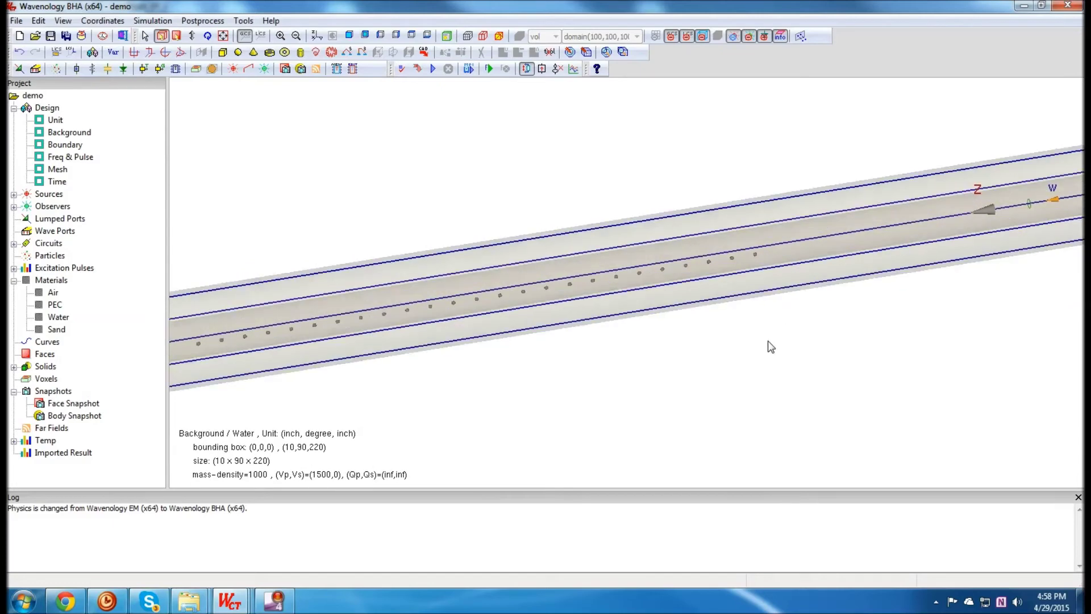
middle_click_drag(844, 287, 662, 333)
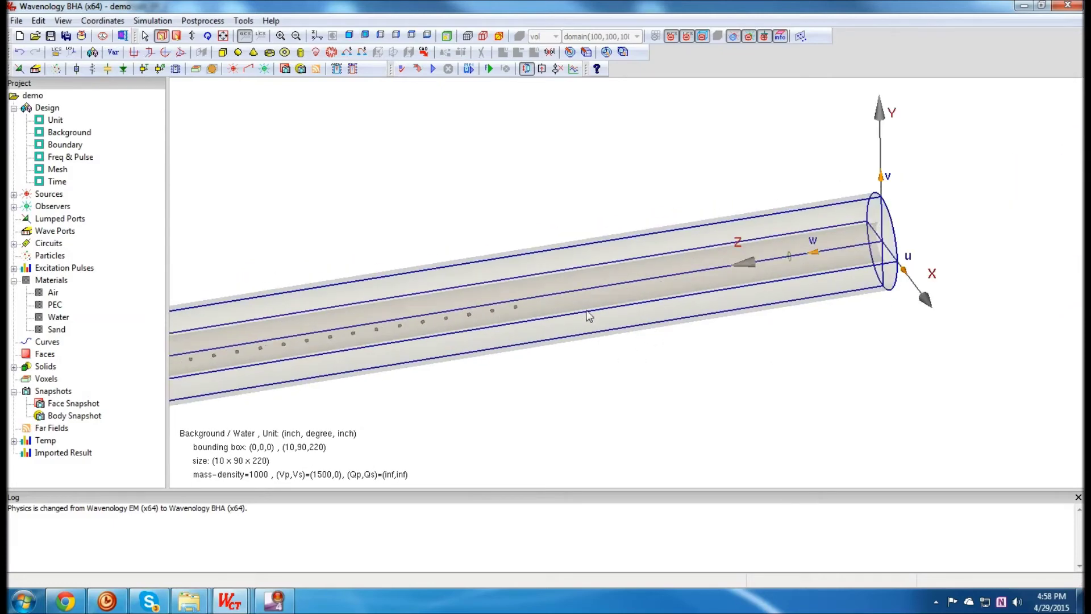
middle_click_drag(589, 317, 815, 268)
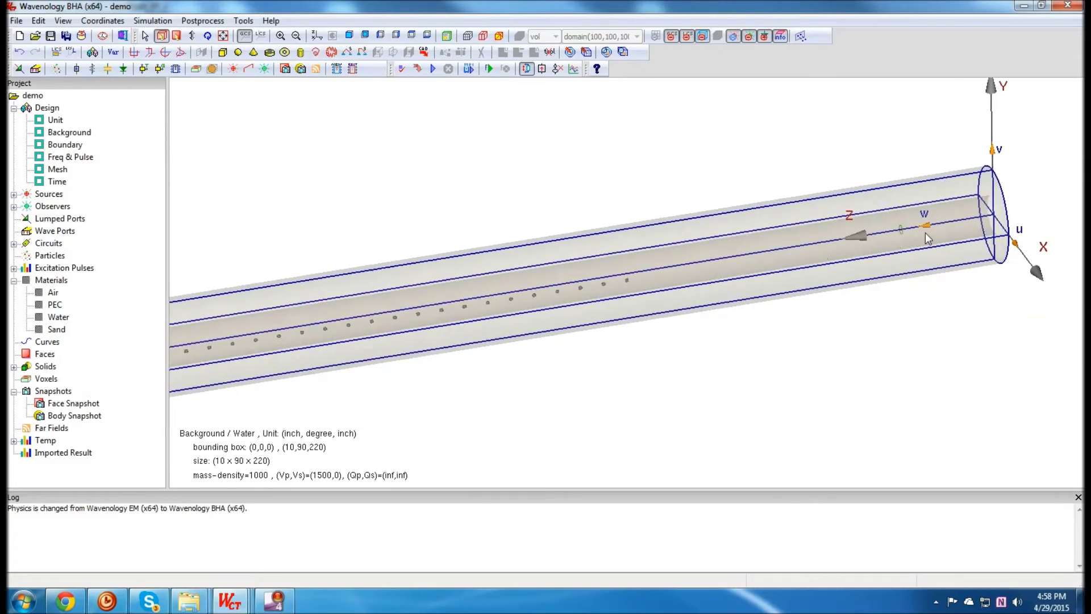
middle_click_drag(601, 287, 883, 226)
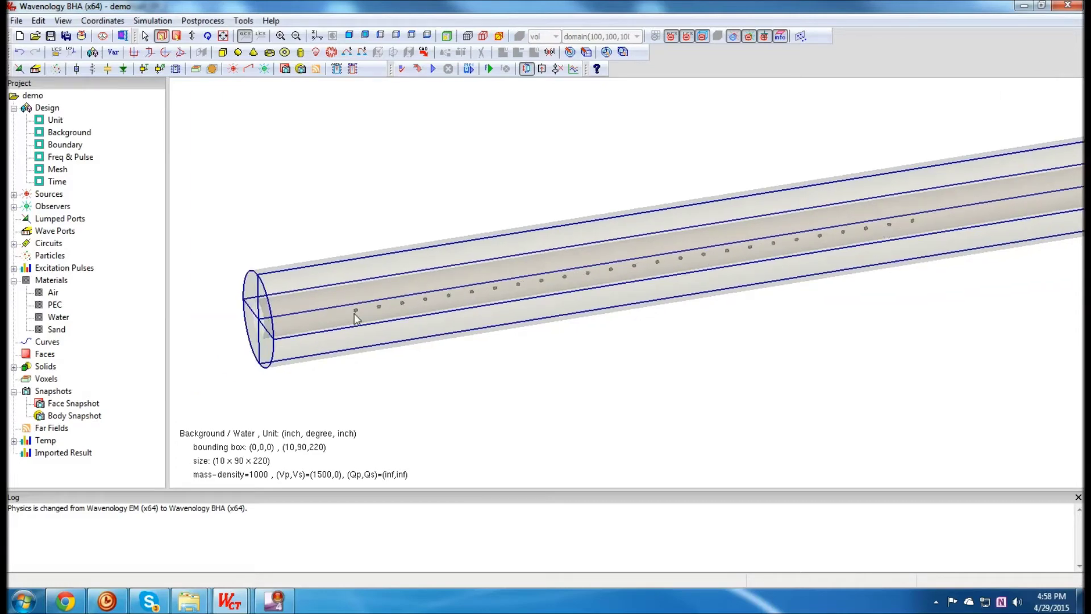
middle_click_drag(836, 304, 943, 274)
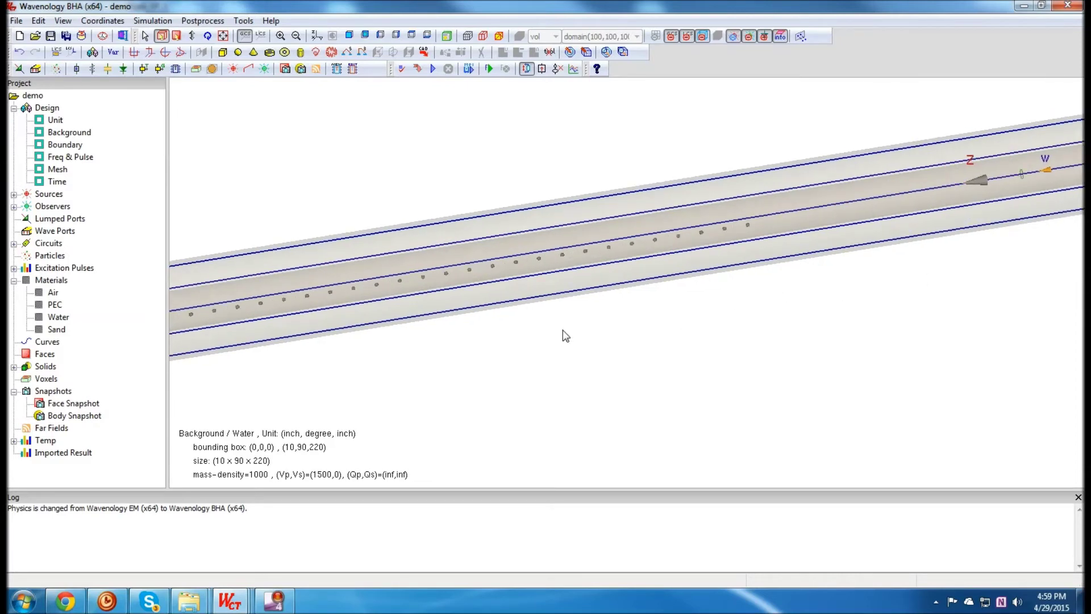
middle_click_drag(553, 332, 707, 305)
scroll(708, 317, "down", 2)
scroll(707, 317, "down", 2)
middle_click_drag(451, 294, 620, 339)
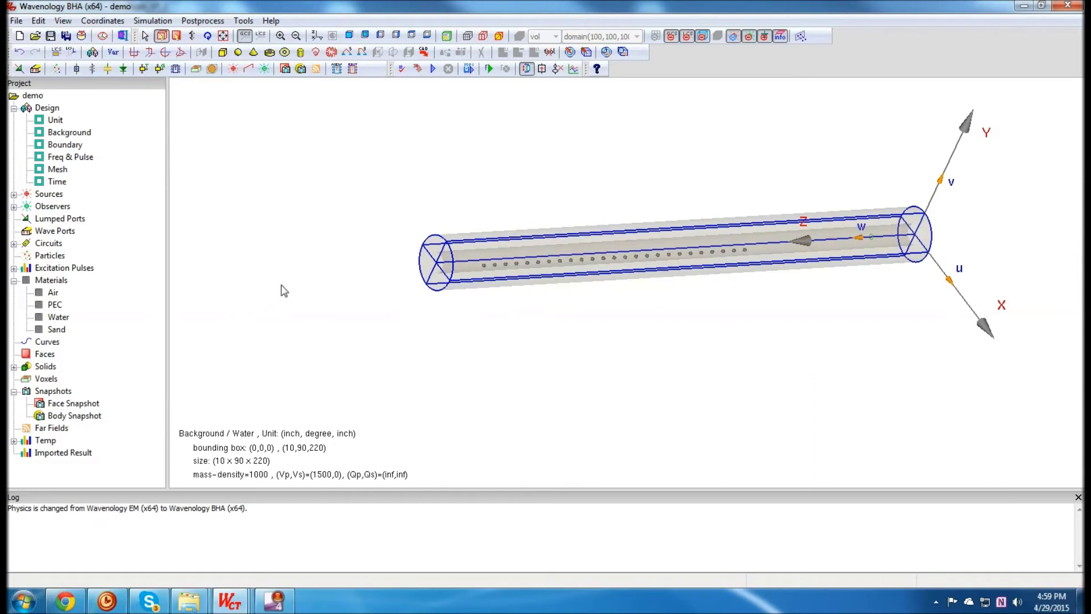
middle_click_drag(628, 326, 818, 277)
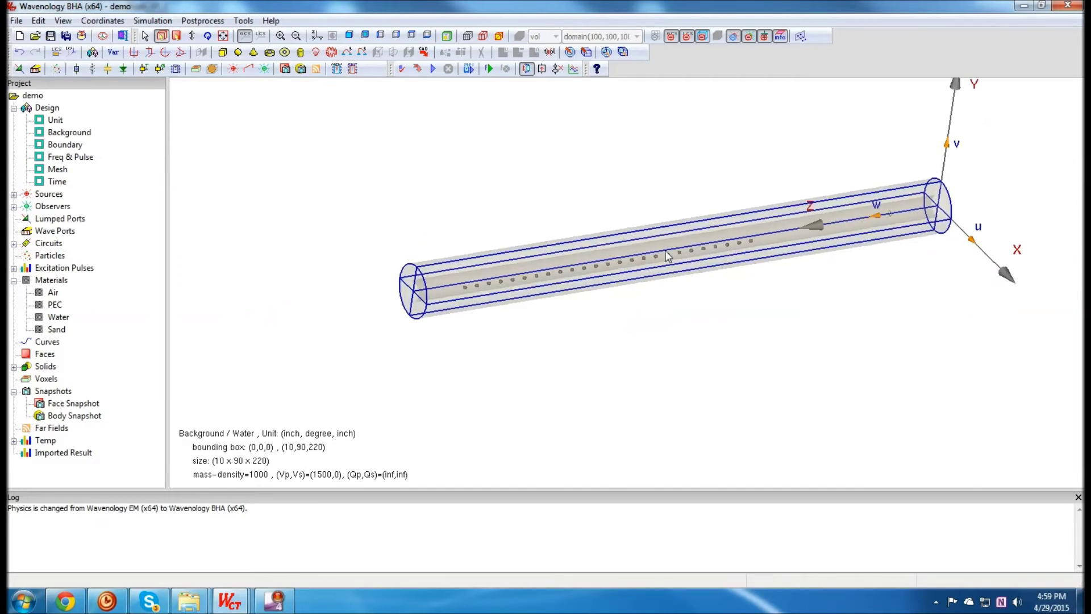
Review the cylinder body's definition and the elastodynamic properties of the Sand material without changing them
left_click(552, 252)
double_click(459, 282)
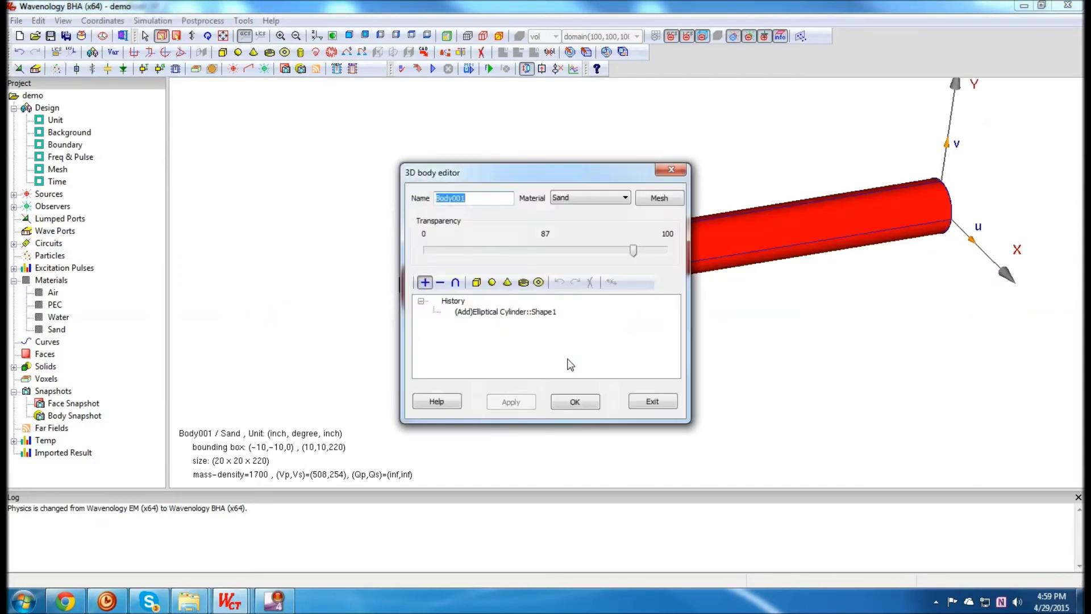
left_click(647, 399)
double_click(56, 329)
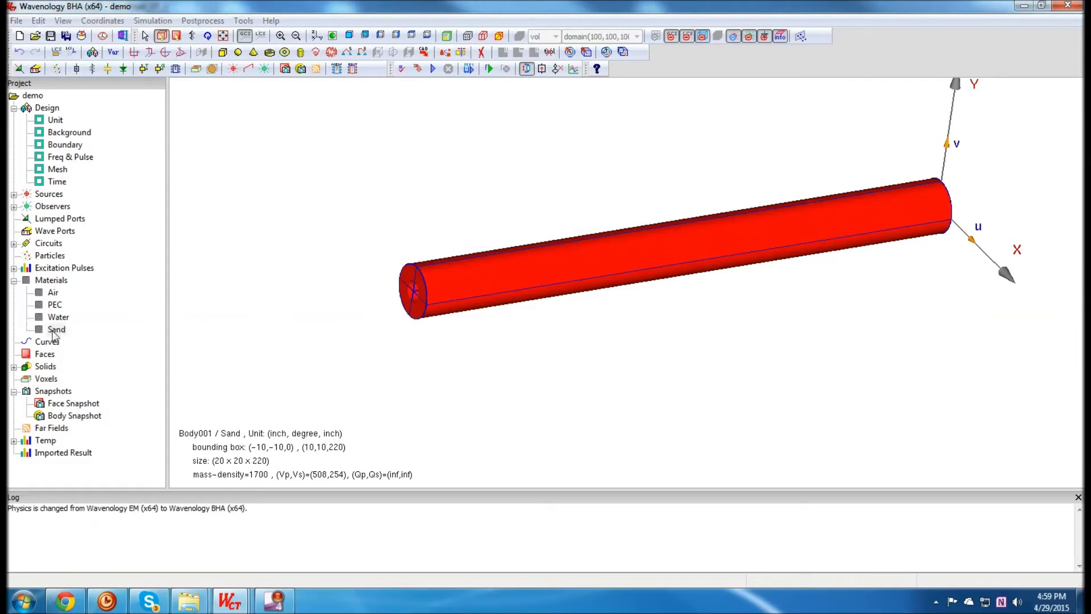
left_click(560, 188)
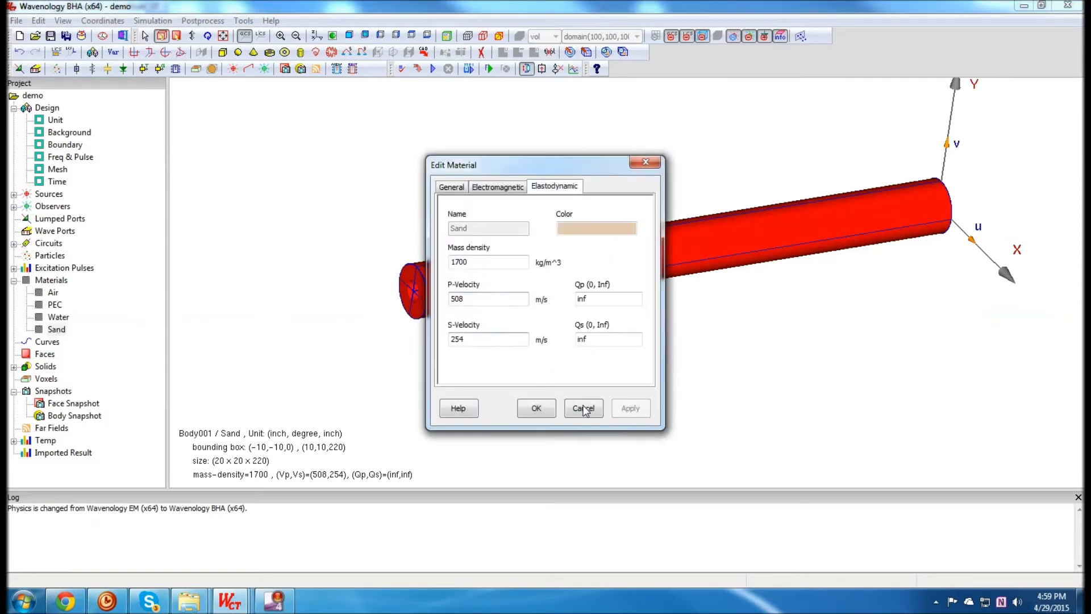
left_click(583, 408)
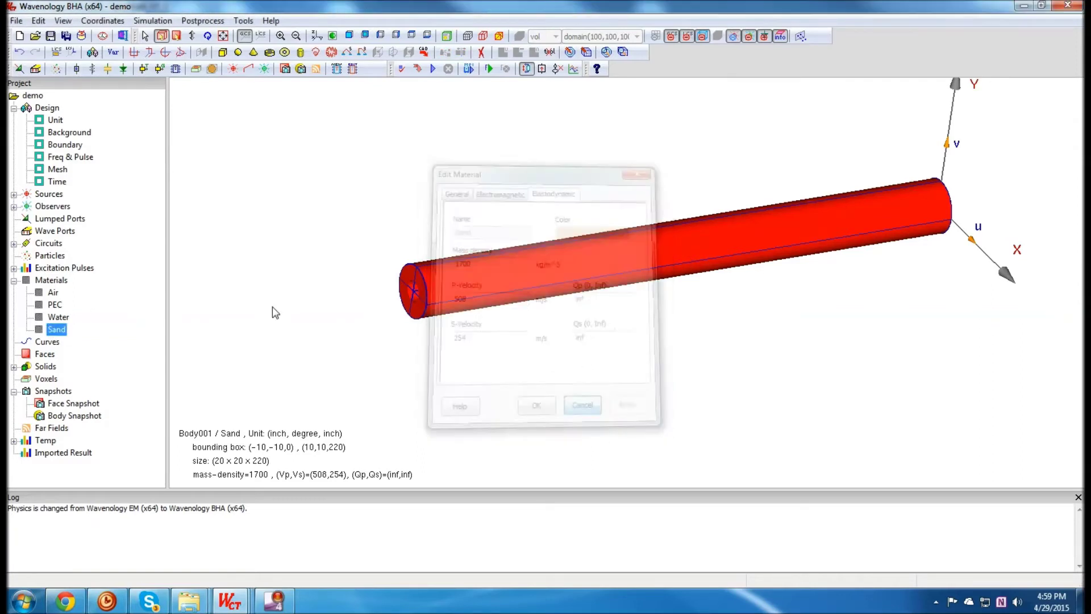
Set the mesh's points-per-wavelength reference radius to 4, apply it and check the boundary settings
left_click(57, 169)
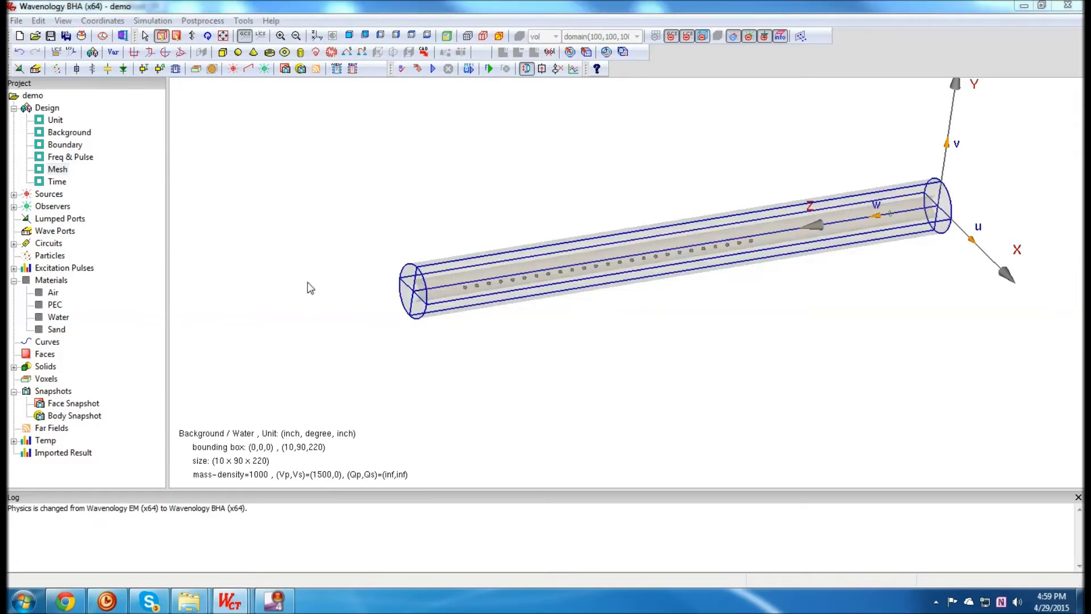
left_click_drag(618, 157, 554, 142)
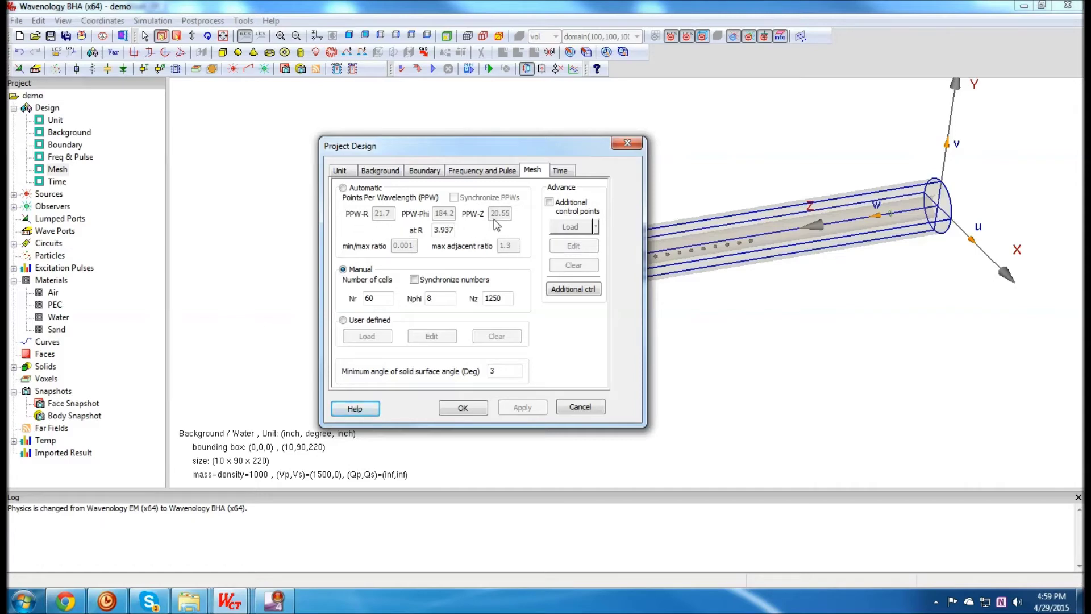
double_click(447, 230)
type("4.078")
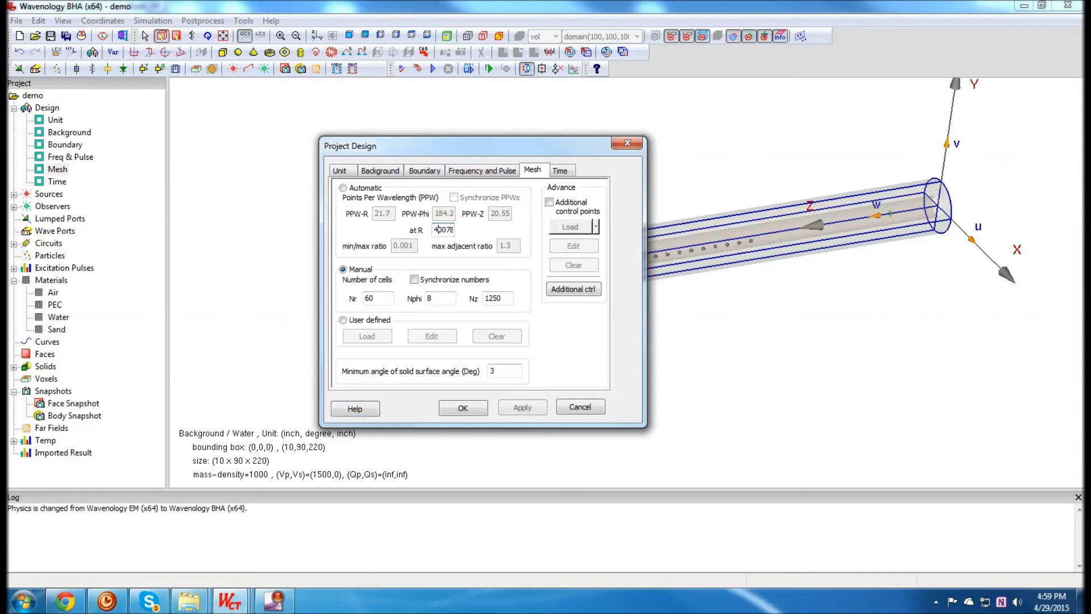
key("ctrl+a")
type("4")
left_click(533, 412)
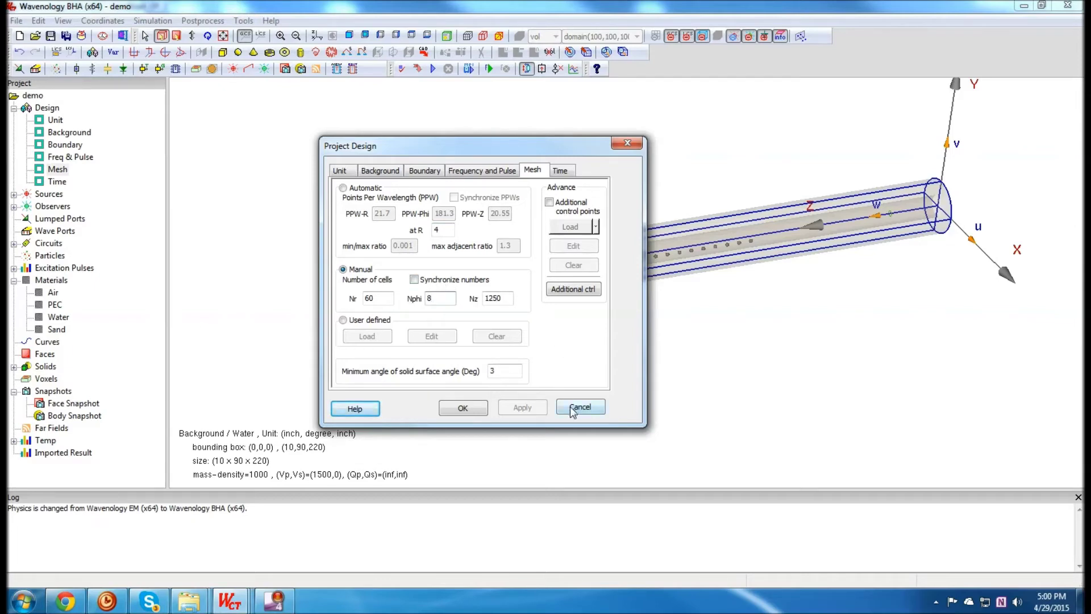
left_click(424, 171)
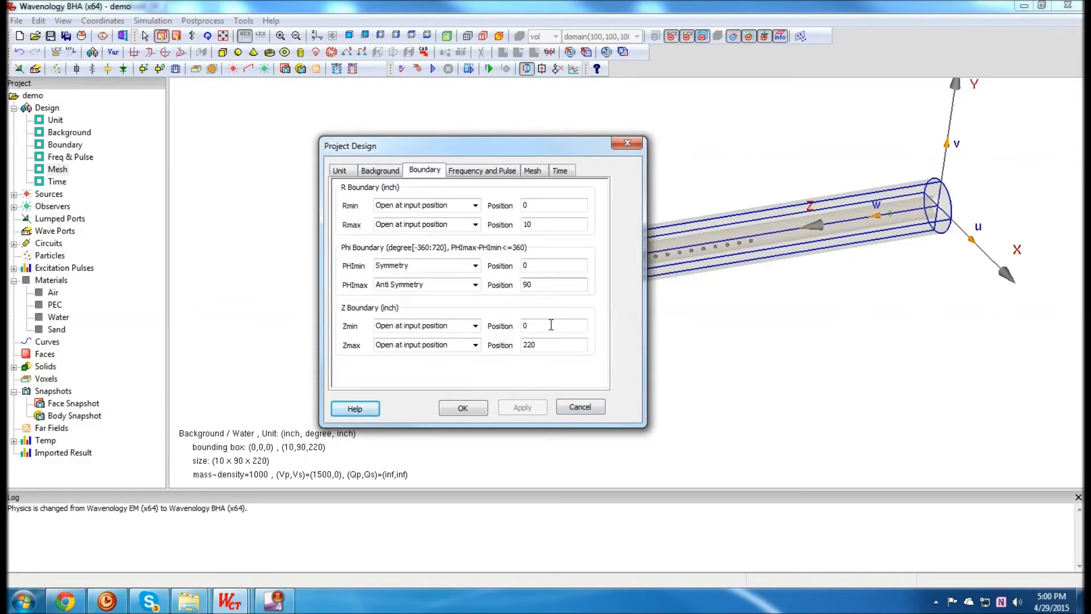
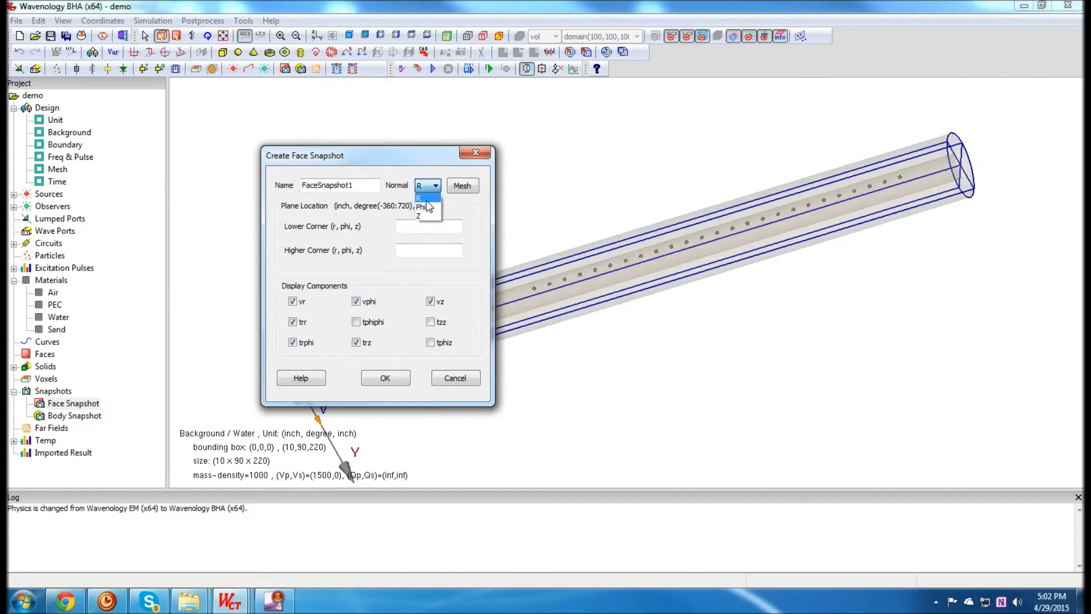
Create a Phi-normal face snapshot at phi 0 over the full radius and length, with vr, vphi, trphi and trz off and tzz on
left_click(426, 208)
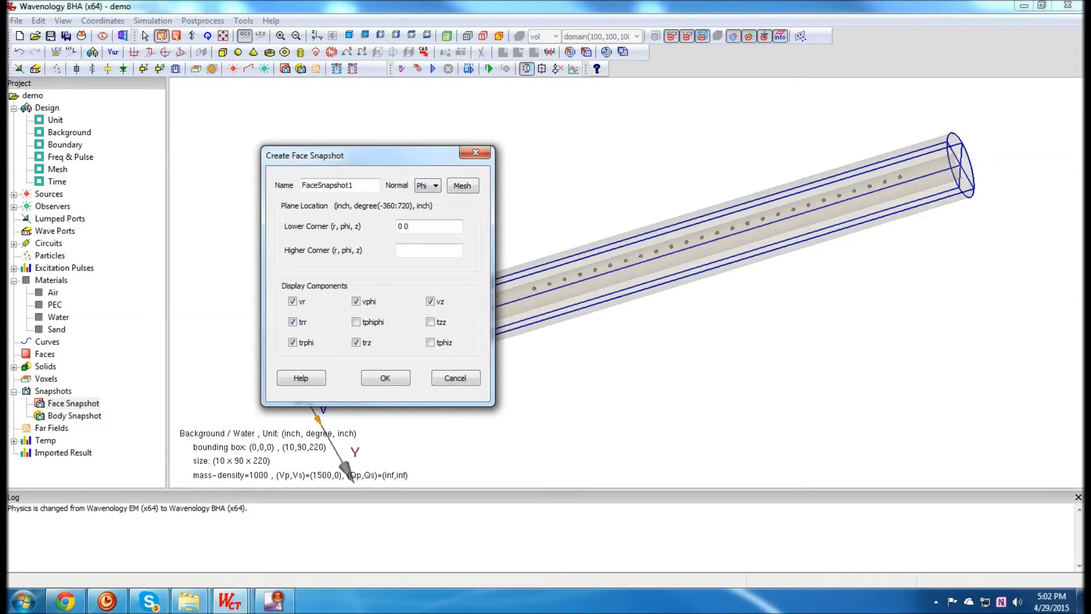
left_click(429, 251)
left_click(431, 301)
left_click(431, 302)
left_click(356, 302)
left_click(292, 302)
left_click(293, 342)
left_click(356, 342)
left_click(432, 322)
left_click(383, 377)
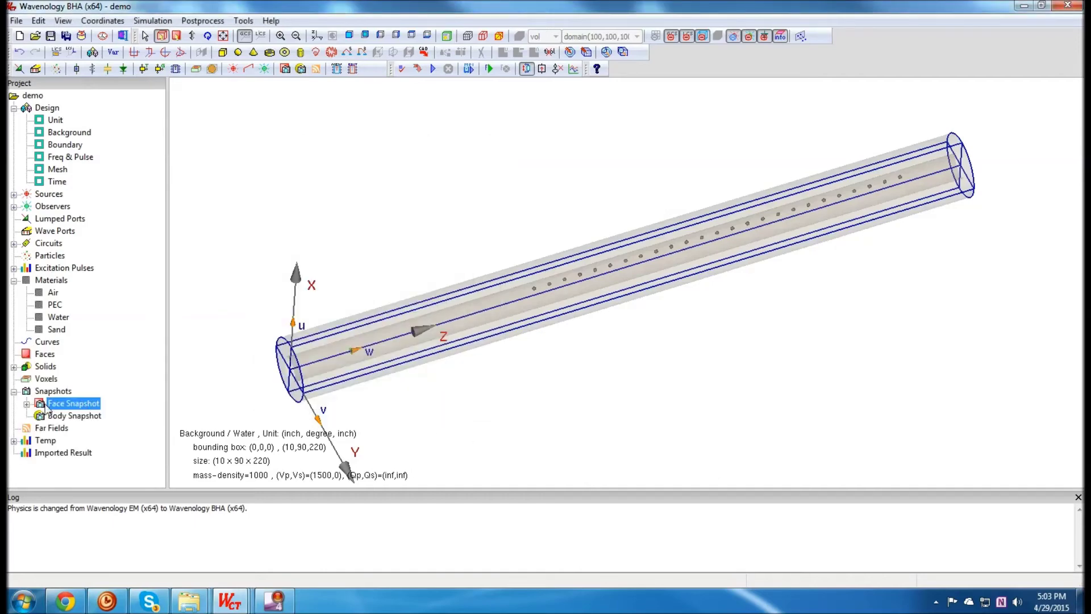
Highlight FaceSnapshot1 and inspect its plane inside the cylinder from several 3D angles, ending with nothing selected
left_click(26, 404)
left_click(79, 416)
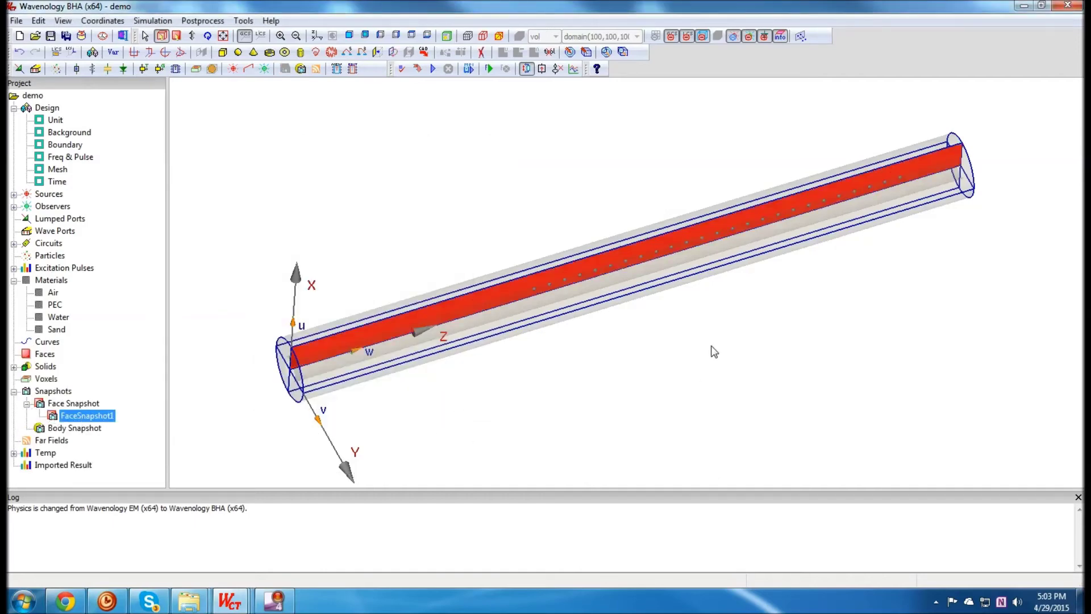
middle_click_drag(728, 368, 674, 196)
left_click(601, 351)
scroll(583, 360, "up", 3)
scroll(583, 360, "down", 3)
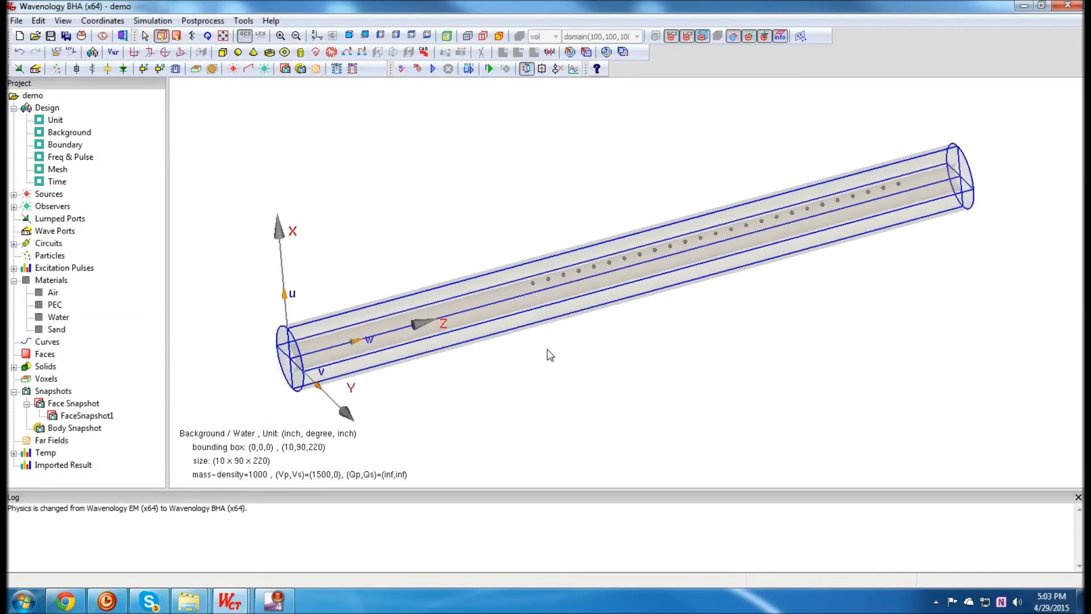
left_click(79, 415)
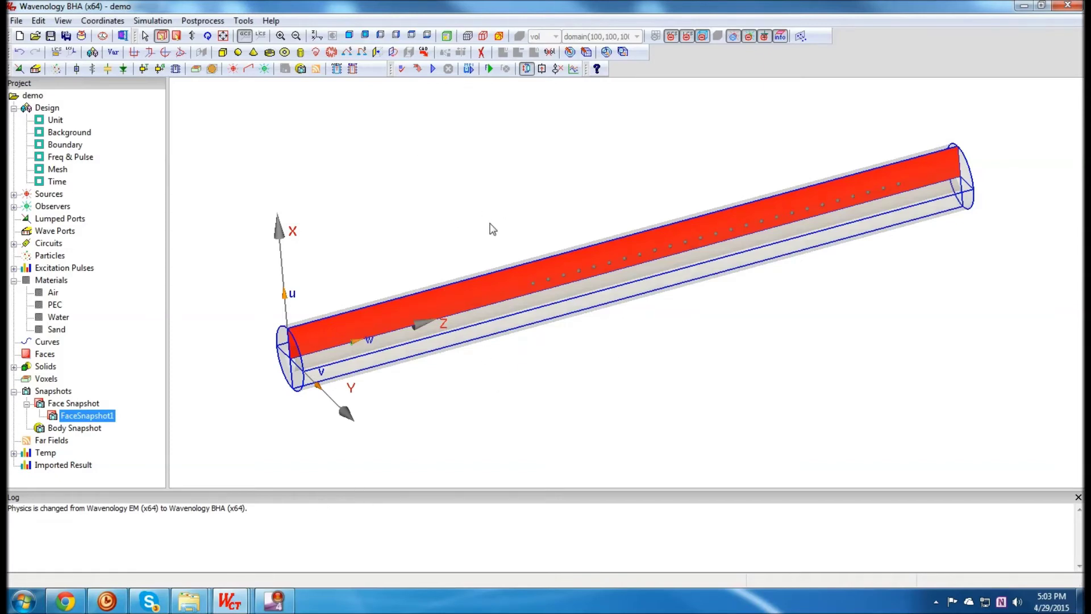
middle_click_drag(492, 229, 585, 297)
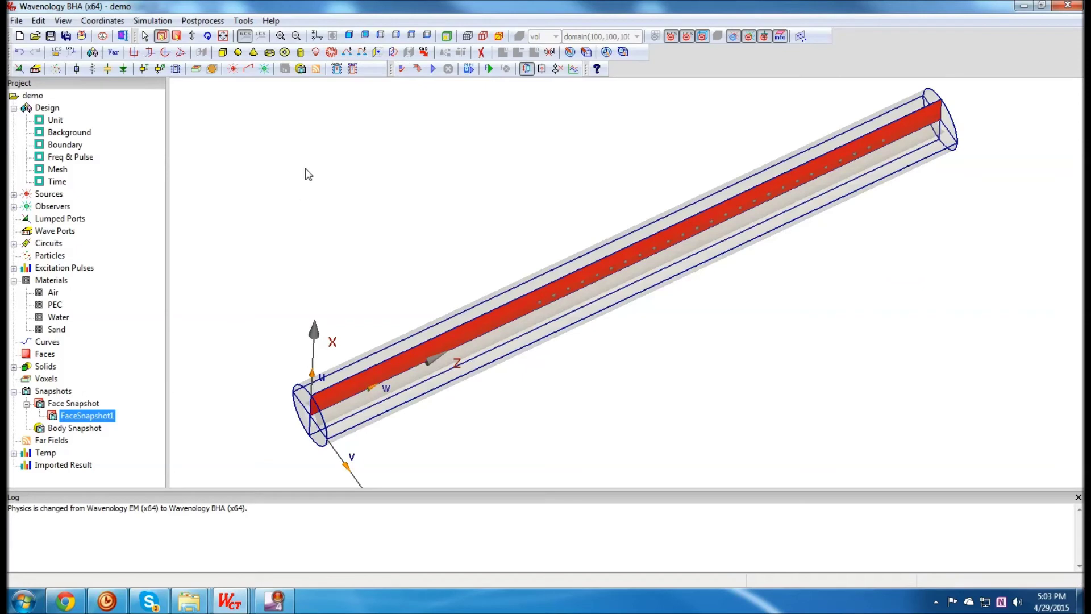
left_click(145, 36)
left_click(161, 36)
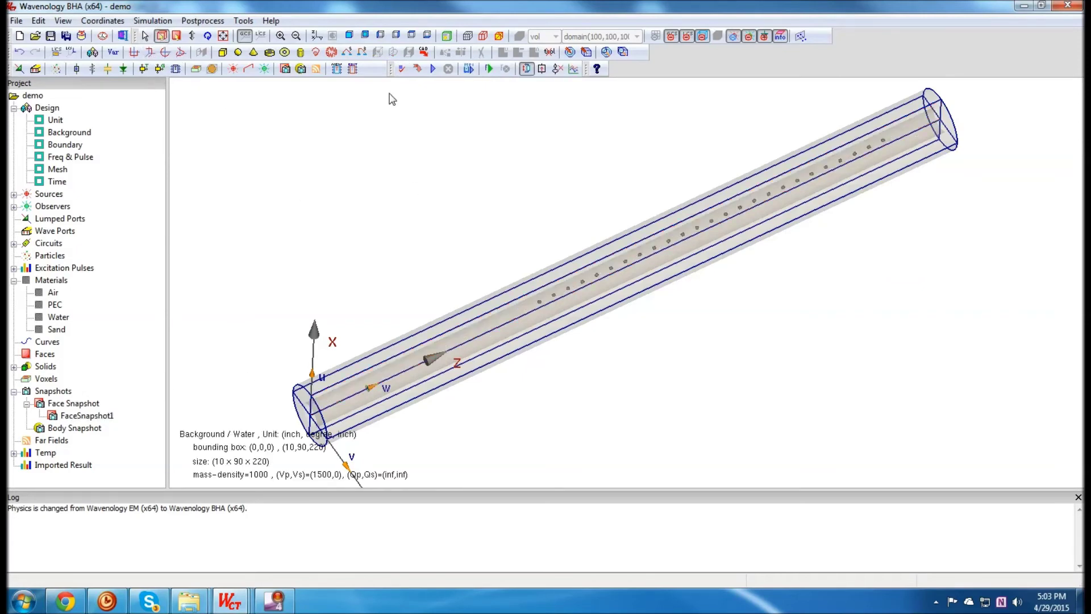
Display the mesh and examine its radial and angular cells in the cross-section viewed along the Z axis
left_click(471, 37)
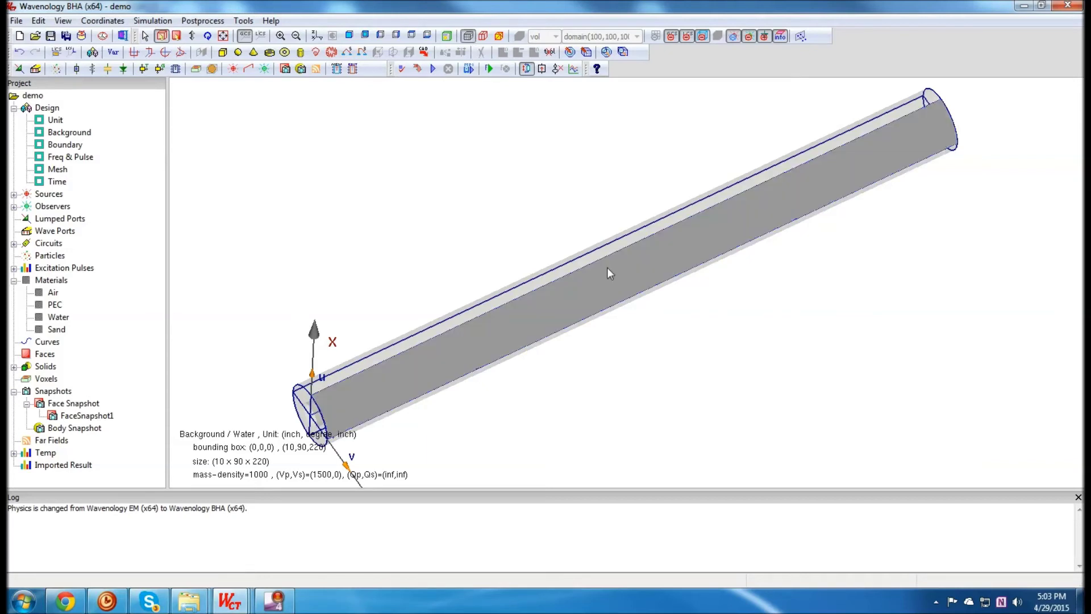
left_click_drag(463, 291, 452, 195)
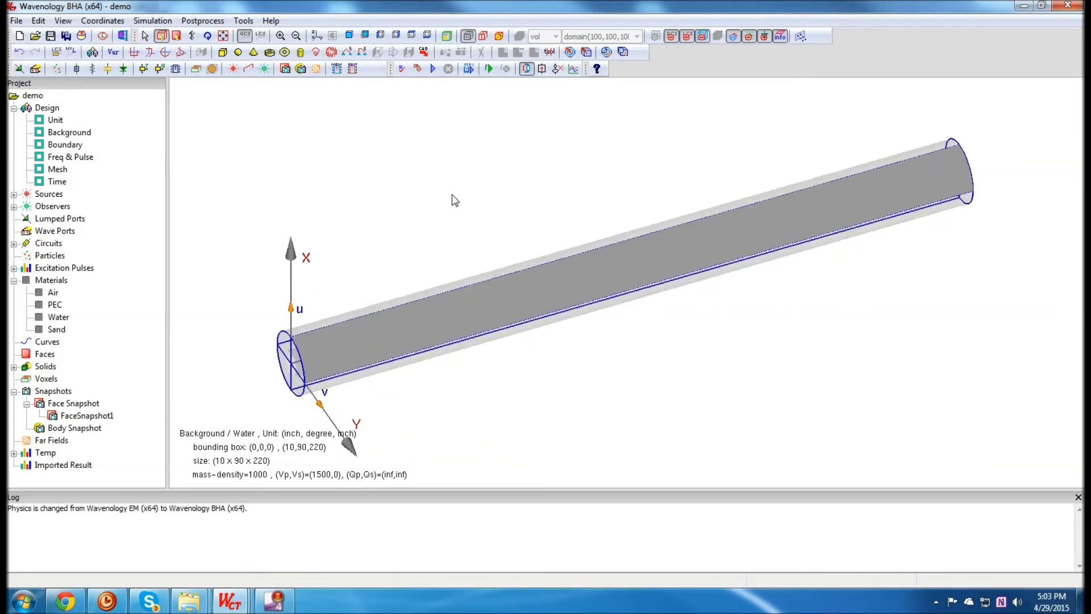
left_click(412, 37)
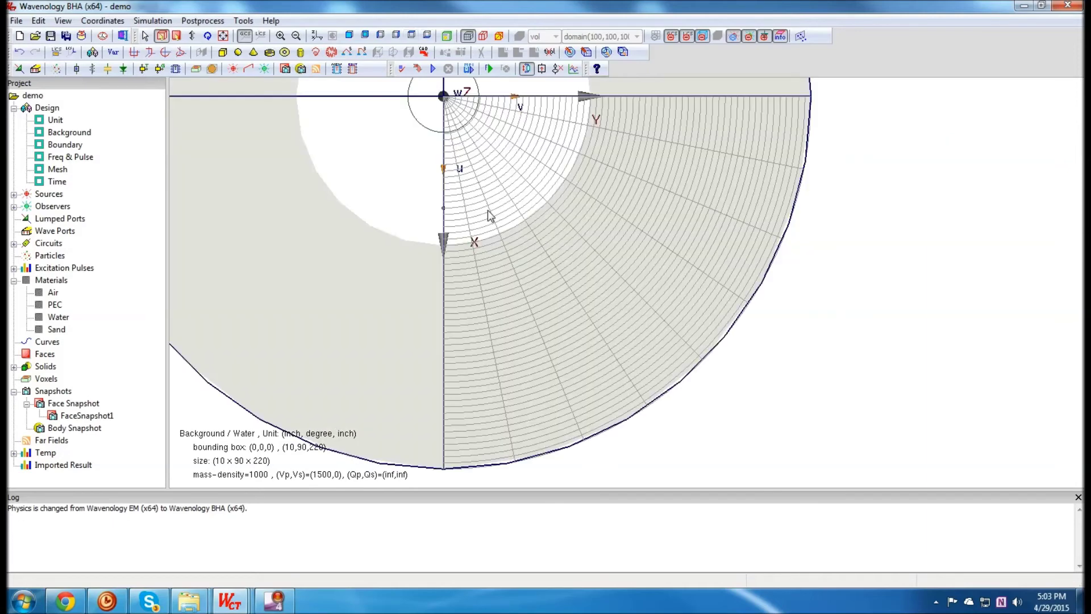
middle_click_drag(615, 293, 608, 301)
scroll(619, 285, "down", 5)
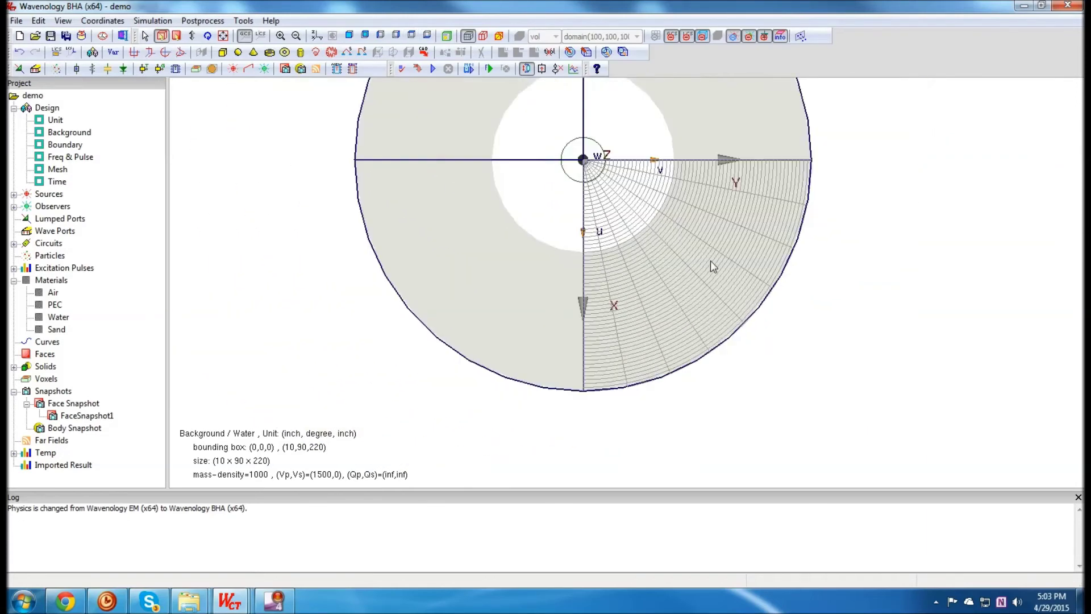
scroll(701, 226, "up", 1)
scroll(701, 226, "up", 2)
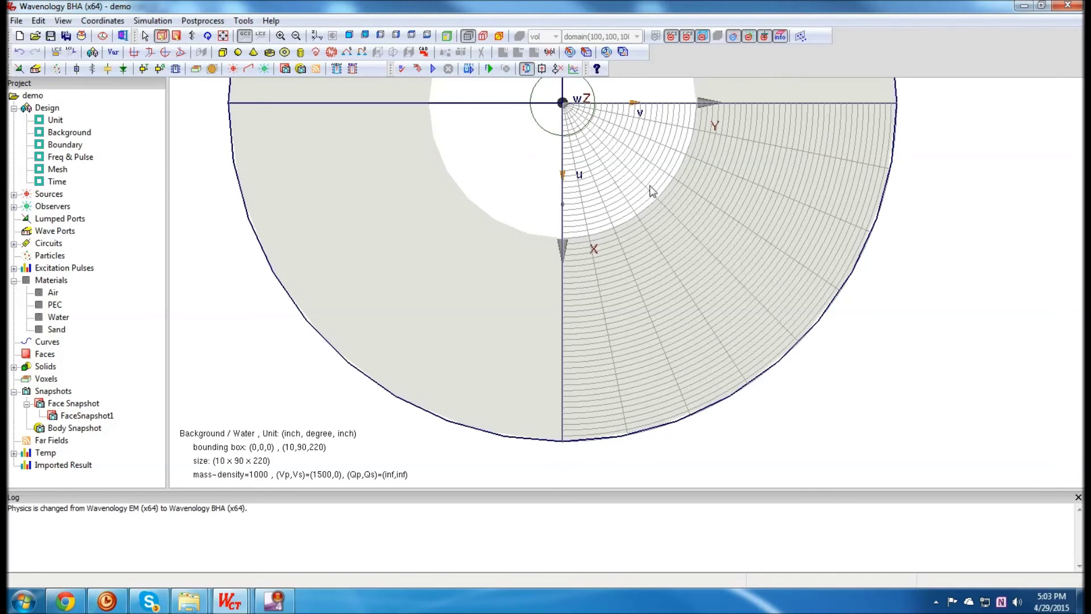
Examine the mesh cells in the cross-section and along the cylinder's length from several angles, ending with the mesh display off
scroll(714, 162, "up", 1)
middle_click_drag(713, 162, 598, 324)
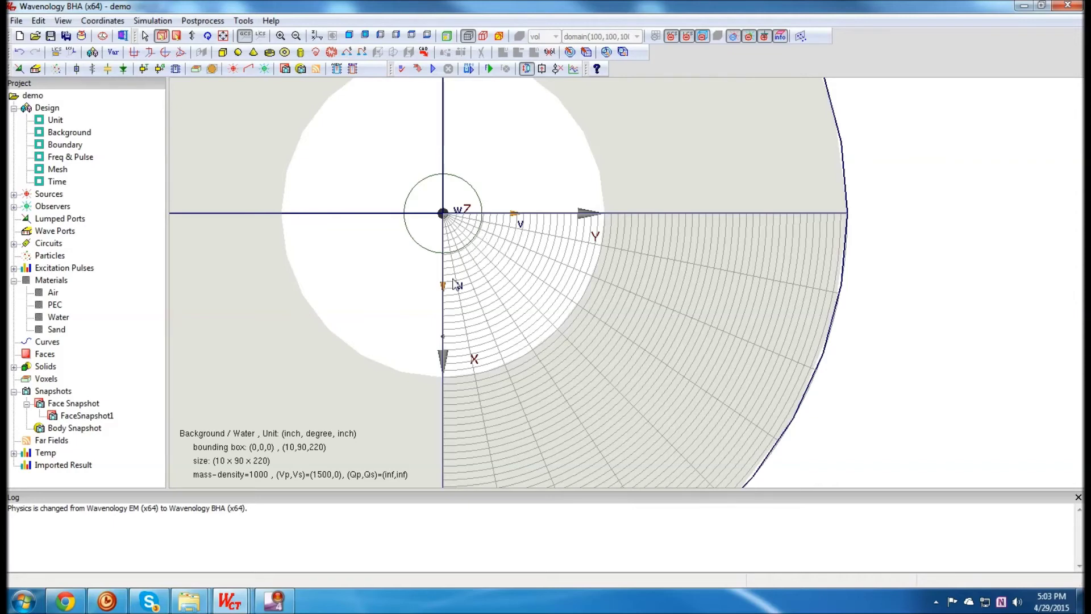
middle_click_drag(631, 284, 601, 191)
scroll(581, 271, "down", 3)
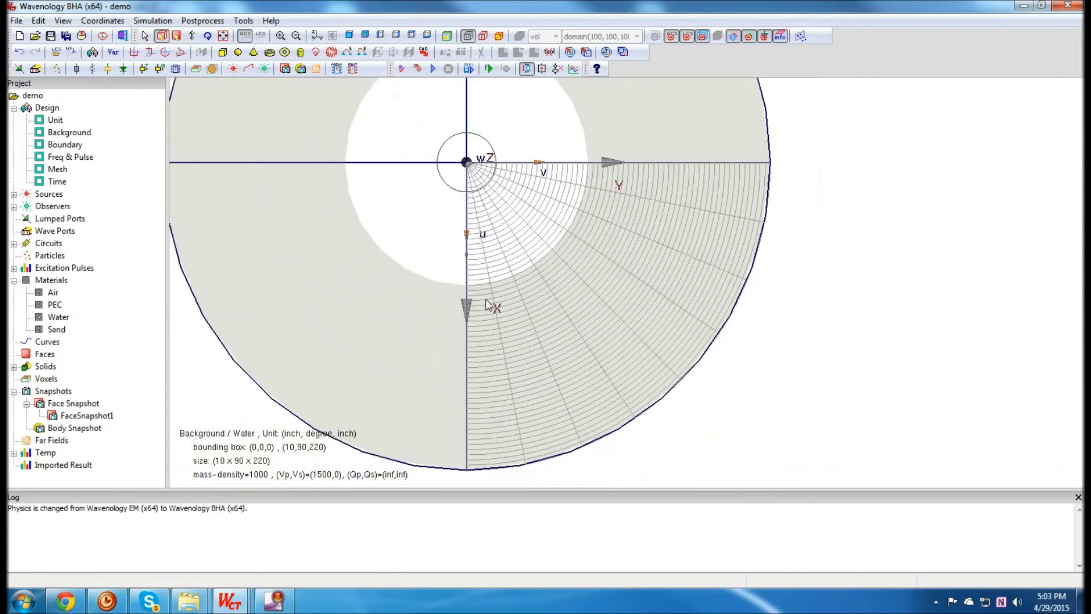
middle_click_drag(524, 303, 602, 282)
middle_click_drag(751, 348, 497, 305)
scroll(535, 307, "down", 7)
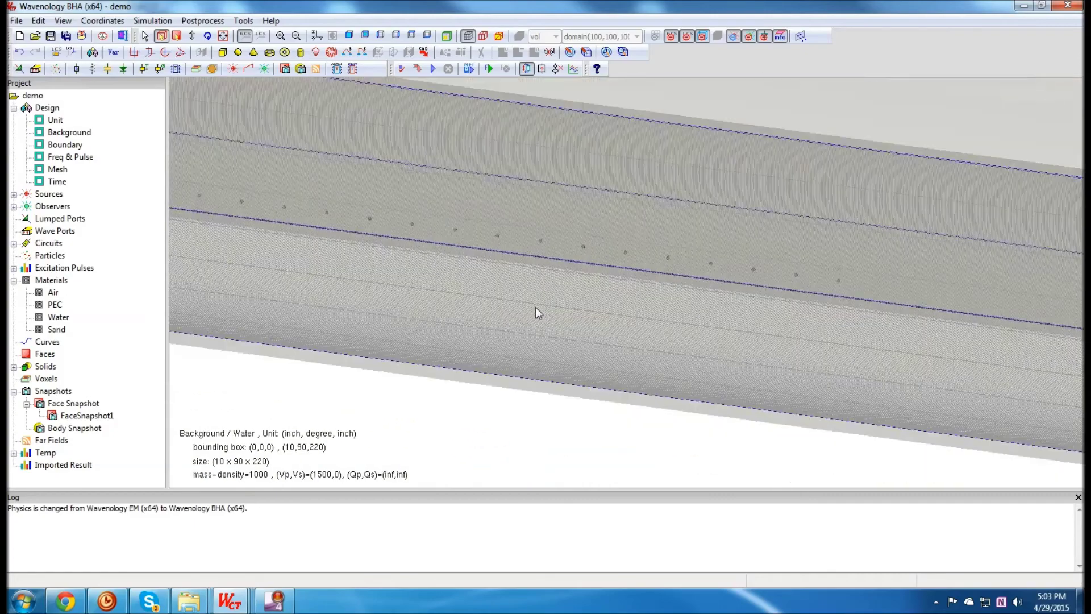
middle_click_drag(779, 307, 422, 231)
mouse_move(706, 280)
middle_mouse_down()
mouse_move(490, 191)
mouse_move(653, 244)
mouse_move(631, 312)
mouse_move(620, 284)
middle_mouse_up()
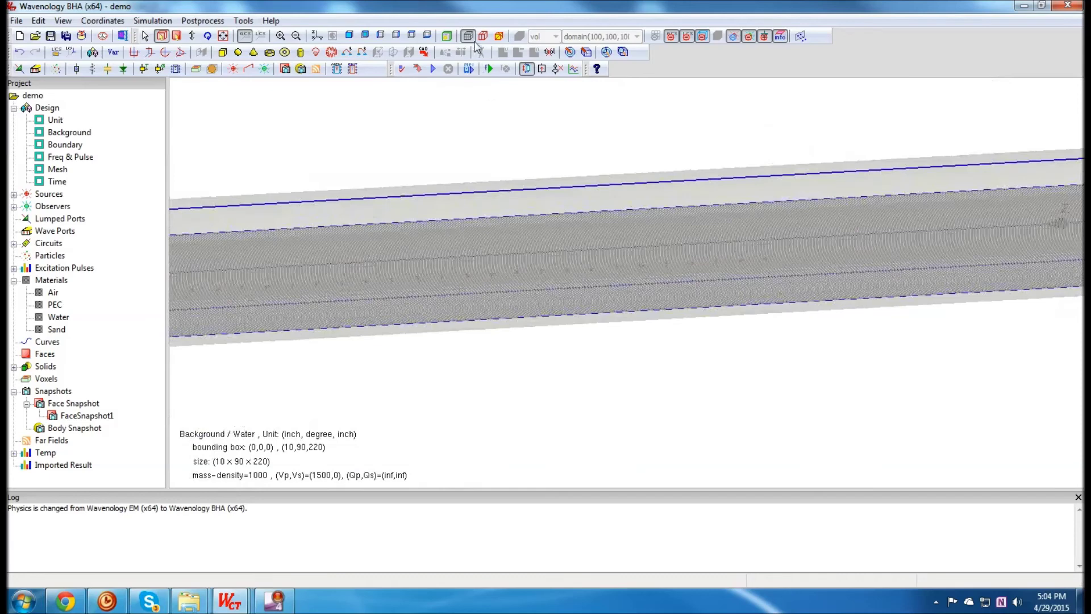
left_click(467, 35)
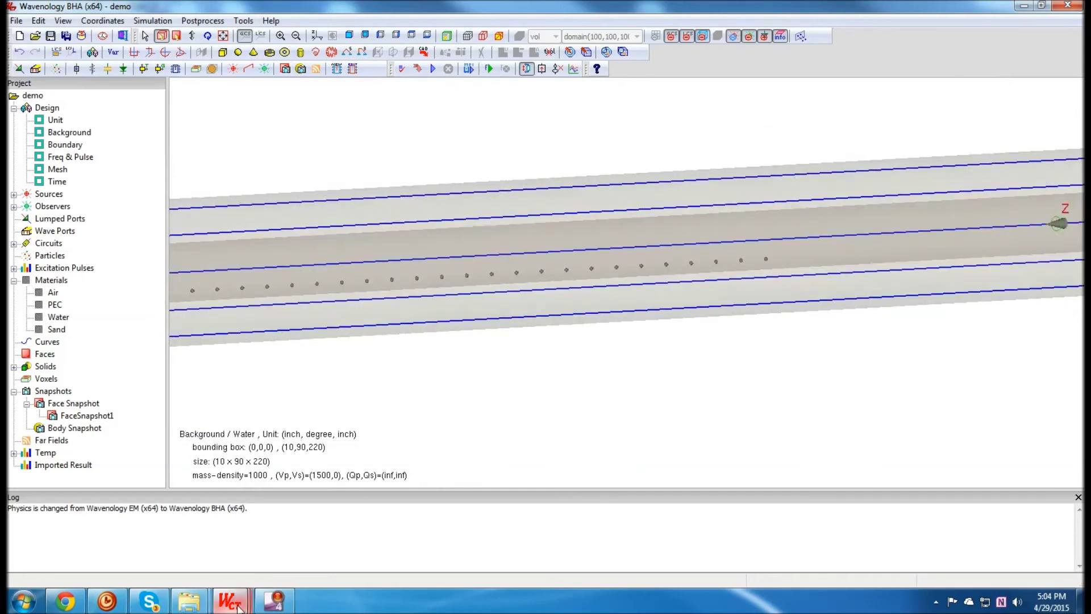
Leave Source1's settings in the SandBox4_DP_1 project unchanged and look at Sand's elastodynamic properties in the SandBox4_DP_2 project
mouse_move(237, 607)
left_click(94, 534)
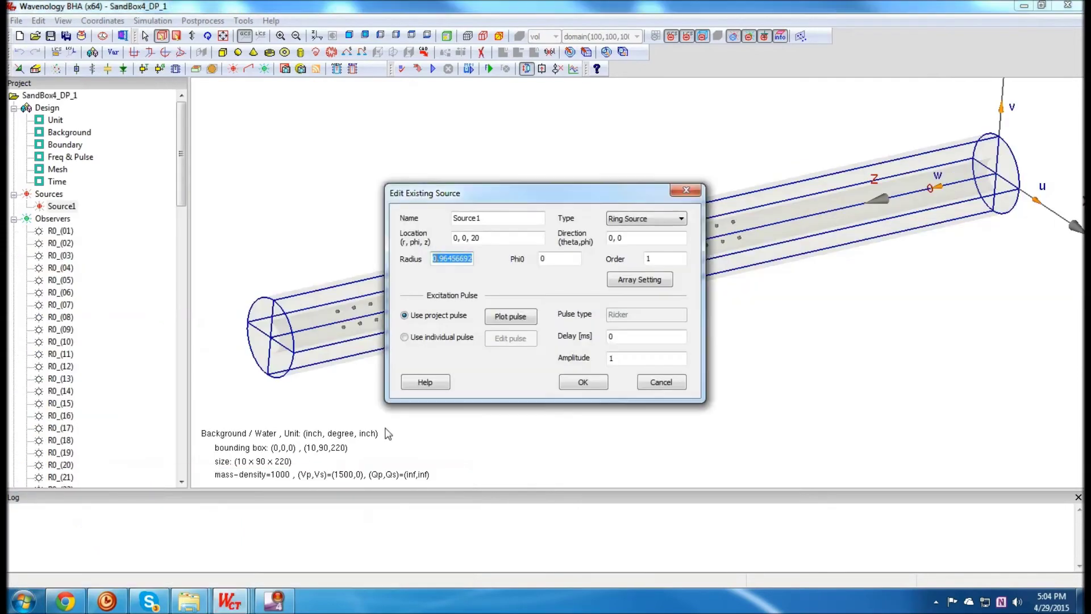
left_click(661, 382)
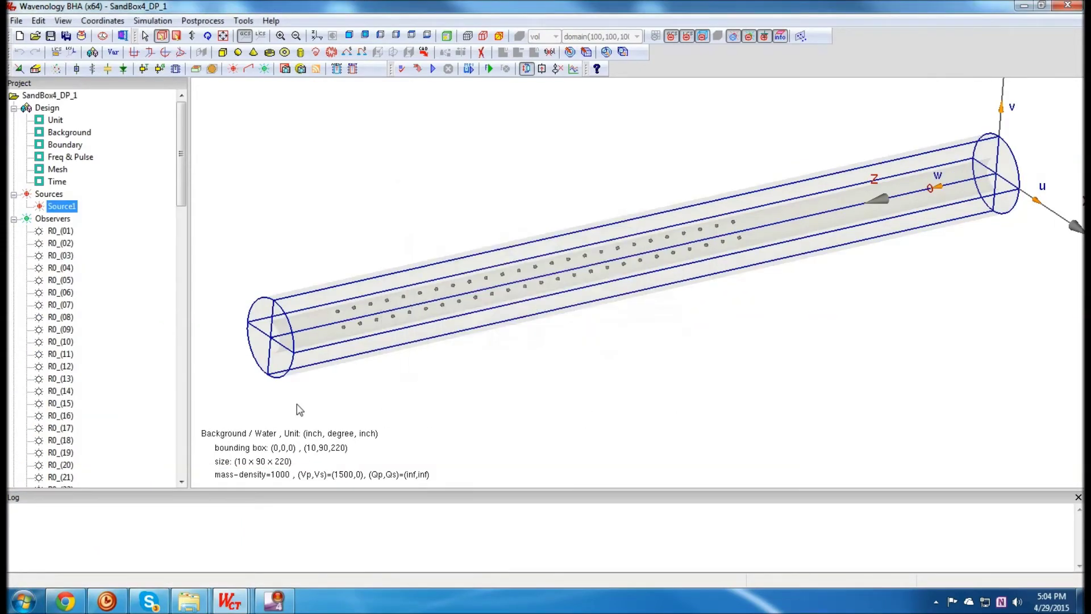
mouse_move(238, 603)
left_click(247, 540)
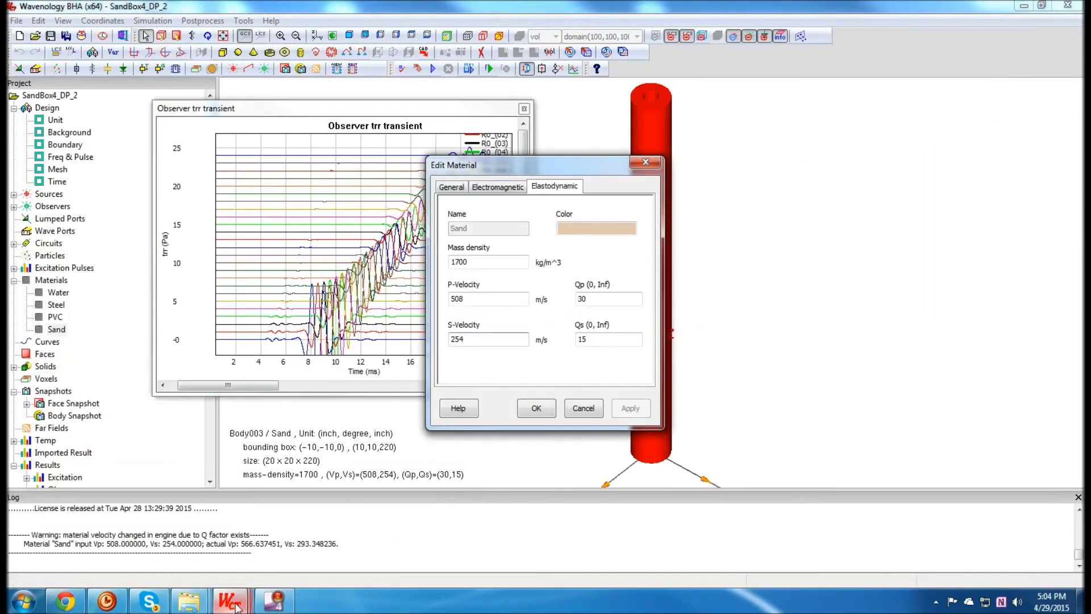
Return to the demo project and review the Qp and Qs factors of the Sand material, leaving them unchanged
left_click(360, 540)
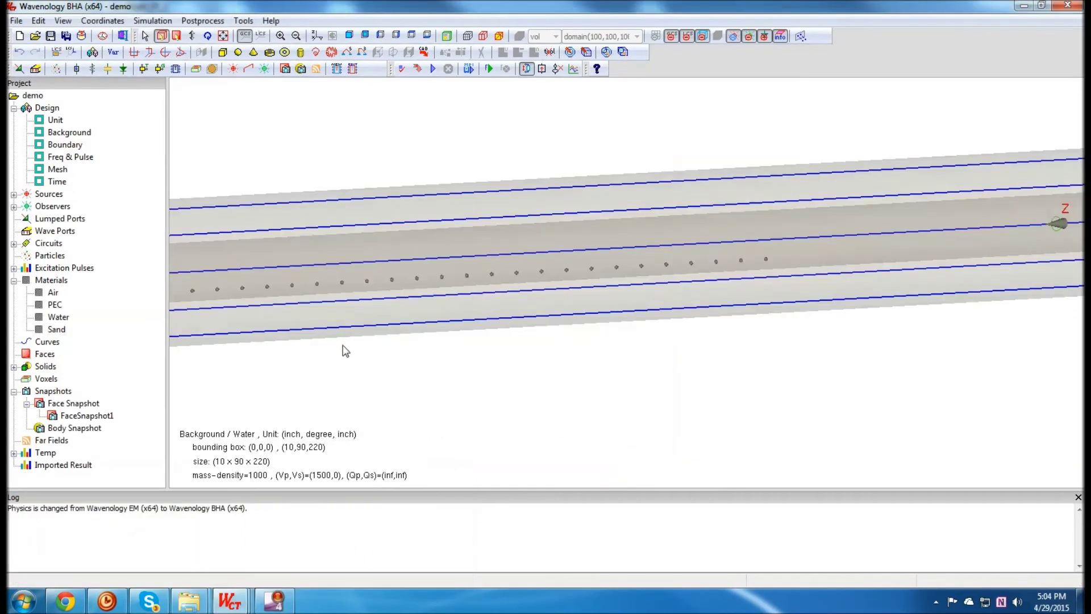
double_click(64, 331)
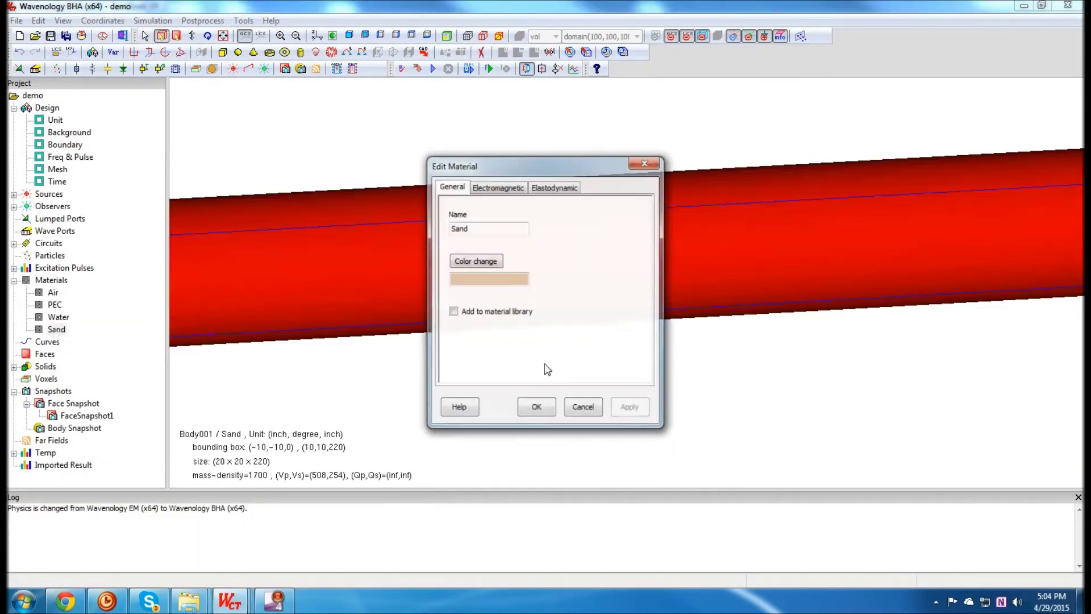
left_click(566, 192)
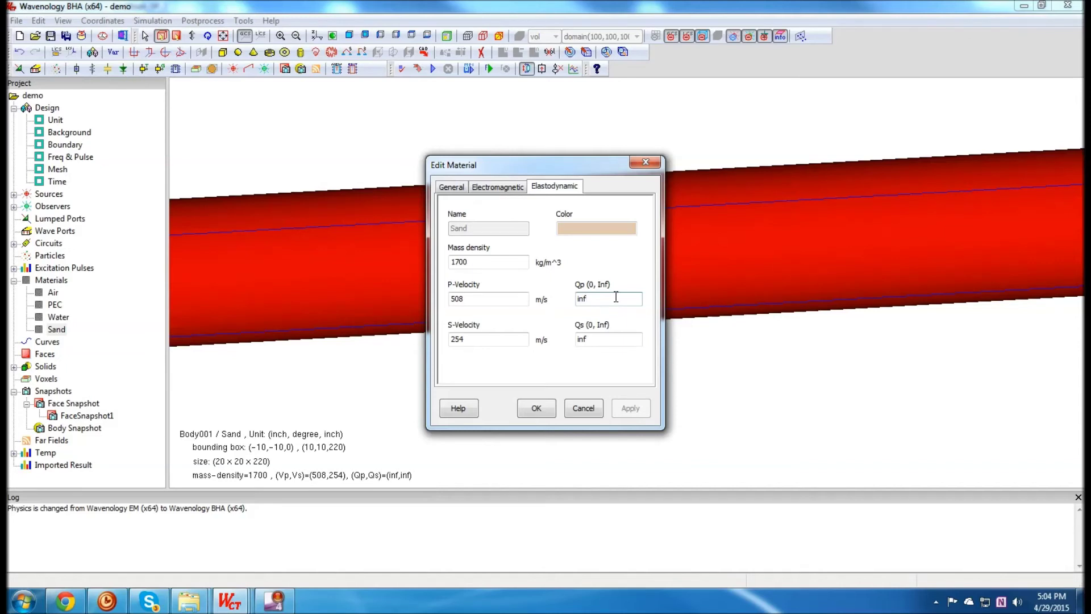
left_click_drag(612, 340, 565, 342)
left_click_drag(613, 297, 566, 301)
left_click(581, 408)
Switch to the SandBox4_DP_1 project and clear the source selection so the whole model is in view
mouse_move(230, 601)
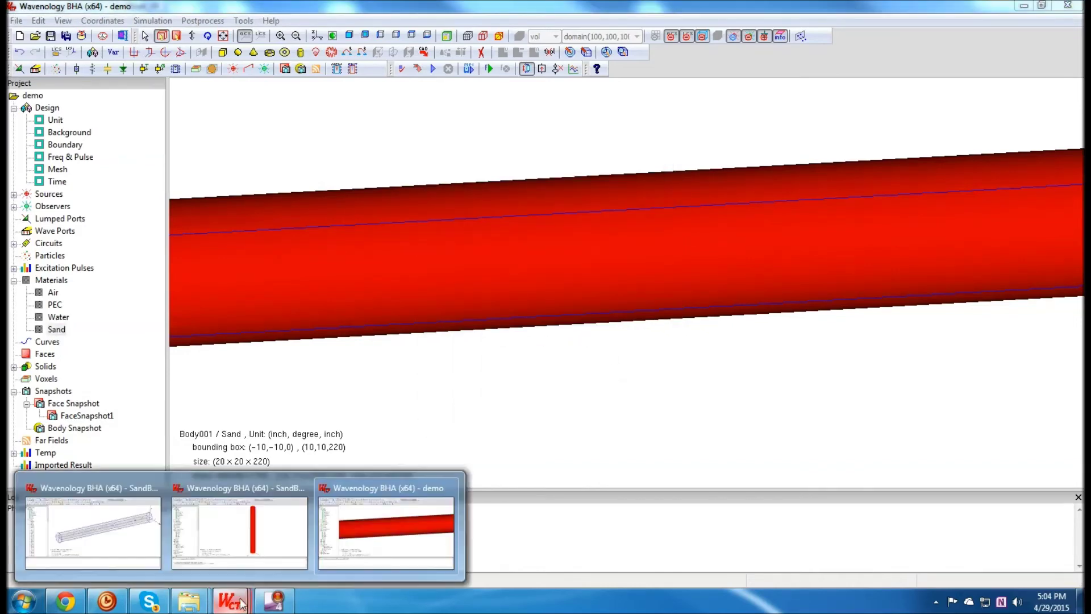
left_click(95, 542)
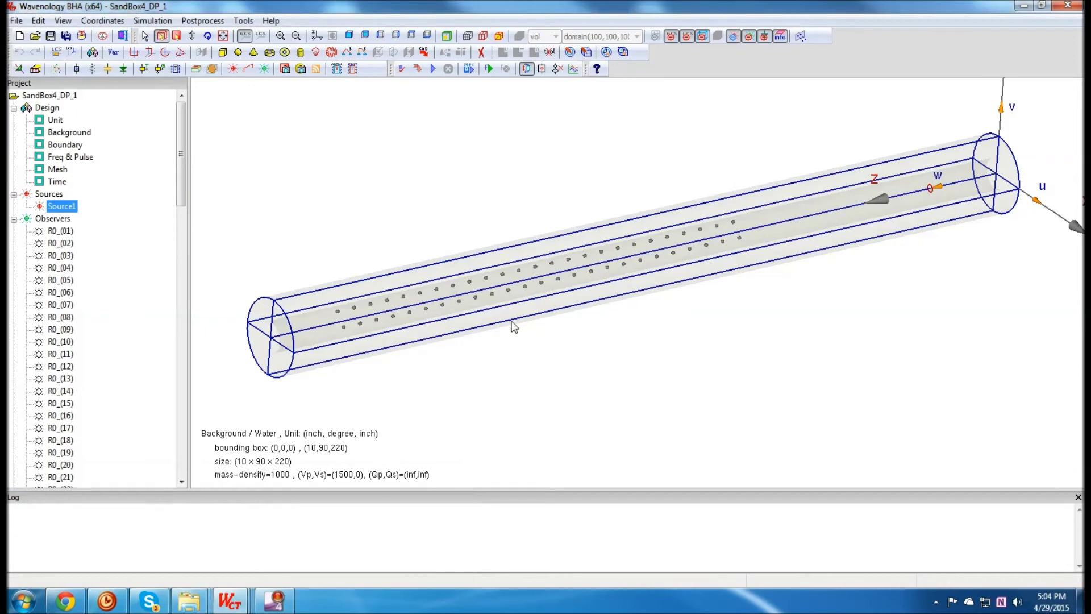
mouse_move(711, 254)
left_mouse_down()
mouse_move(553, 276)
mouse_move(724, 249)
left_mouse_up()
left_click(695, 332)
scroll(642, 334, "down", 2)
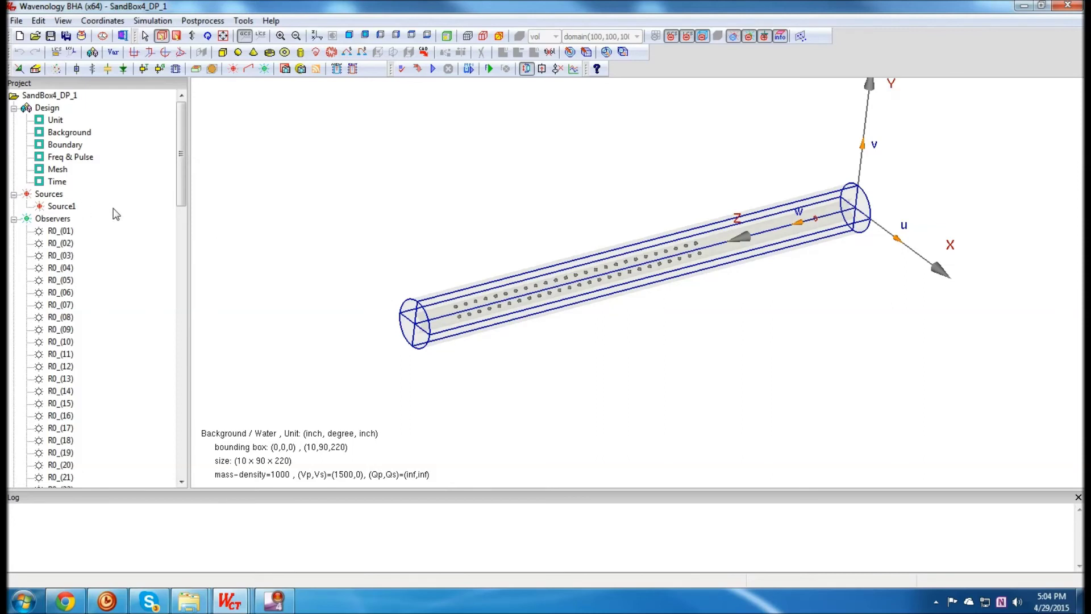
Plot the transient trr results of all observers and enlarge the time range from 0 to about 35 ms
scroll(116, 214, "down", 20)
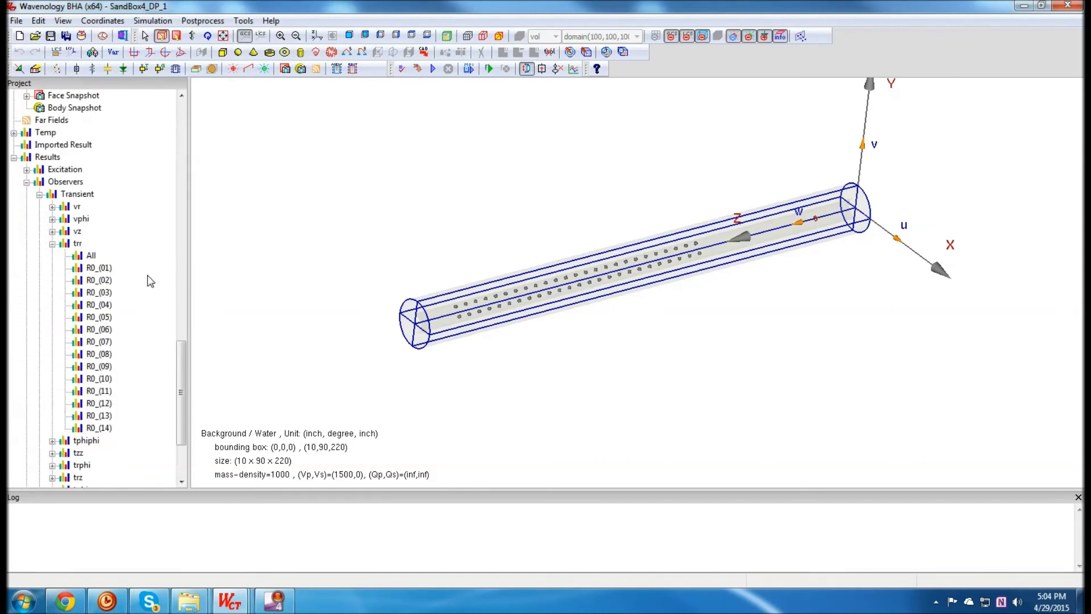
left_click(14, 159)
left_click(47, 479)
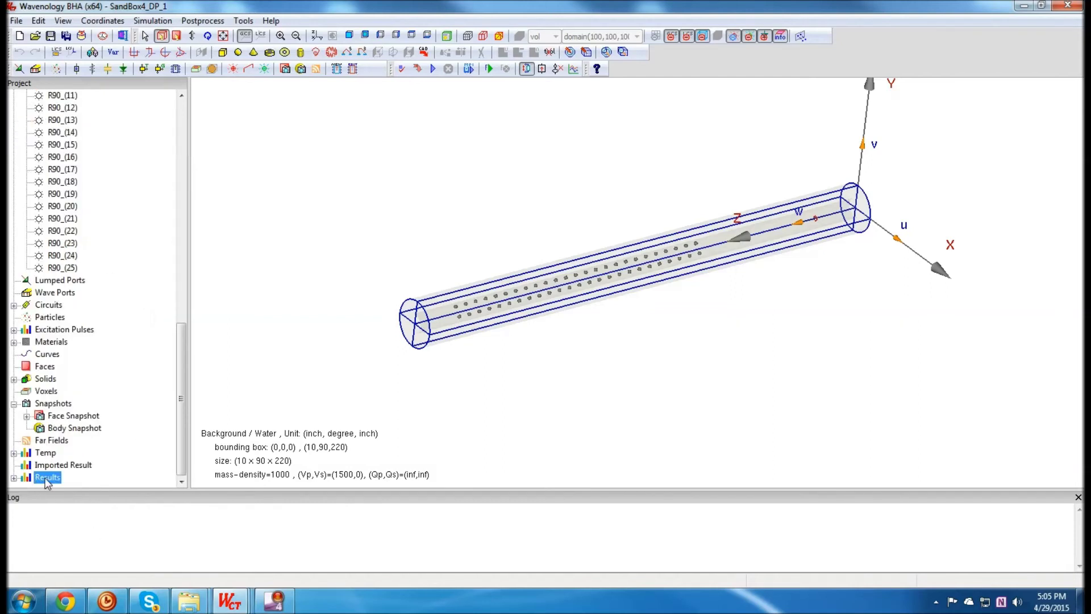
left_click(13, 478)
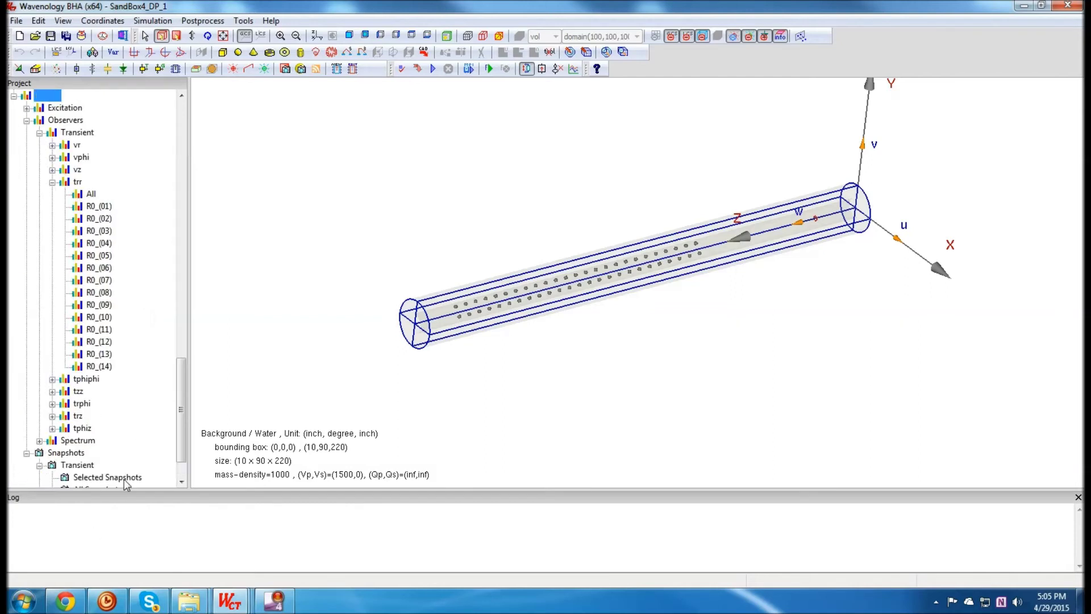
left_click(91, 194)
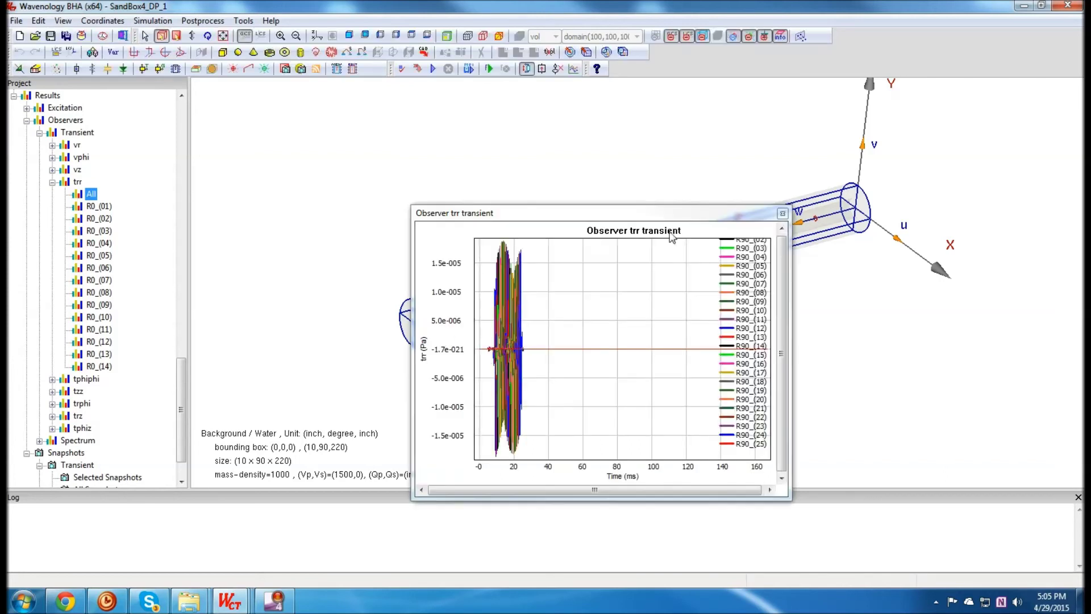
left_click_drag(675, 217, 456, 145)
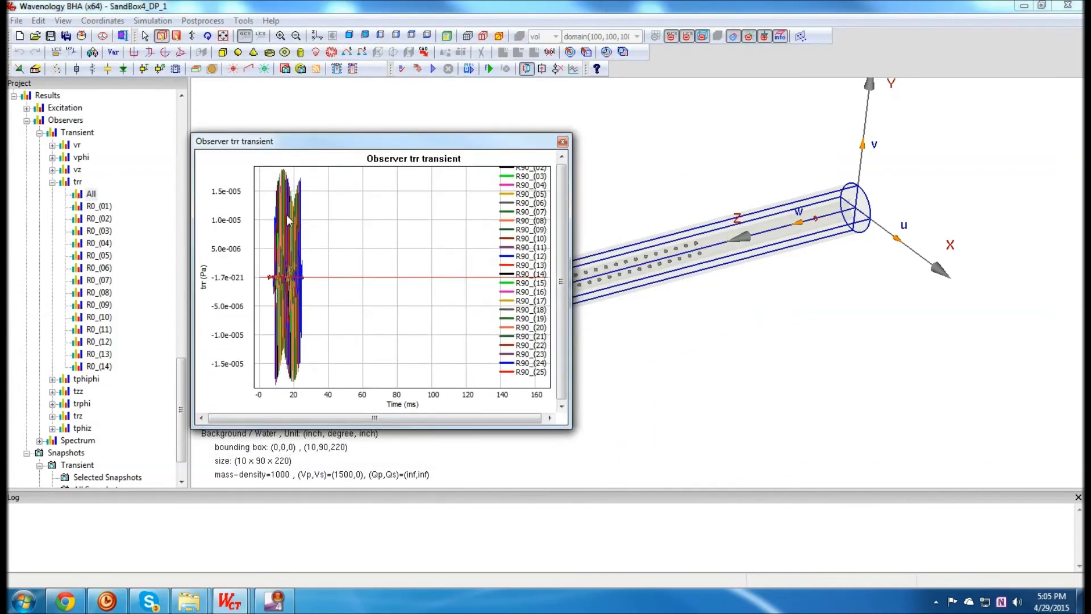
left_click_drag(259, 168, 320, 402)
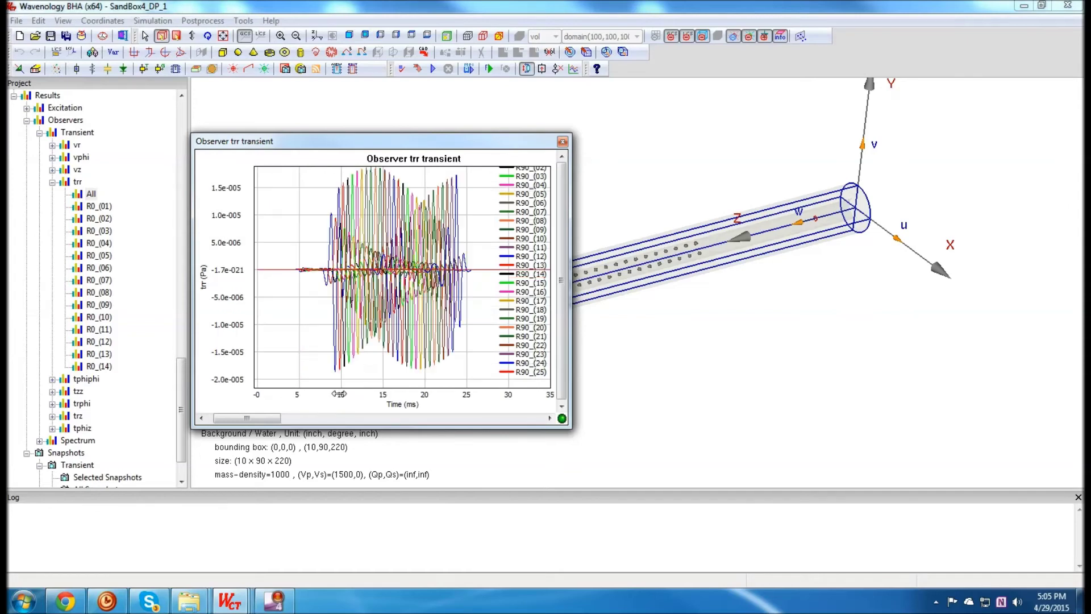
Set the curves layout of the trr waveform plot to Cascade in the waveform settings
right_click(356, 206)
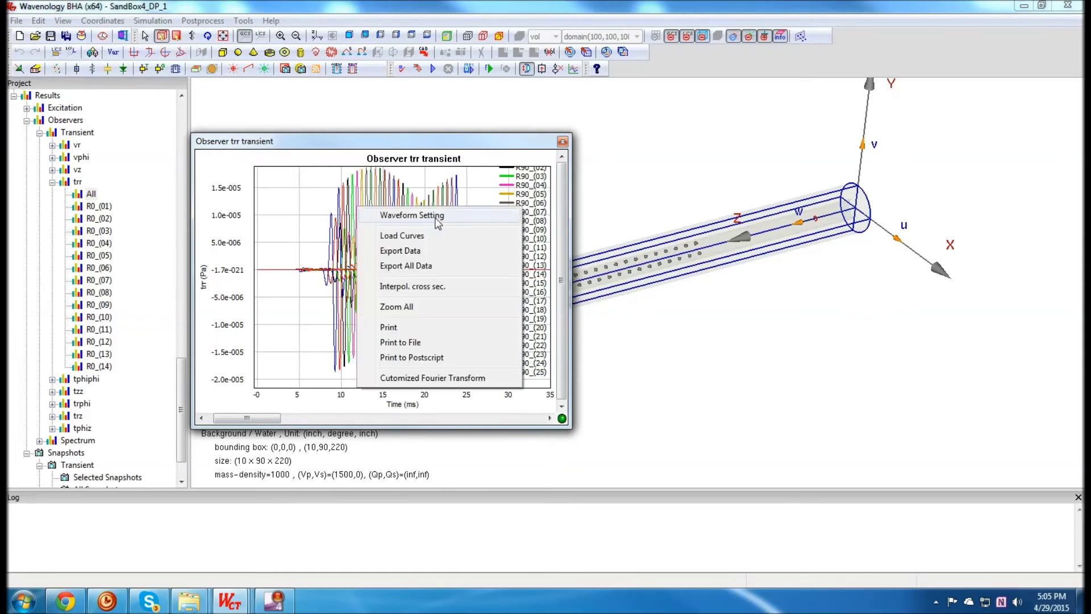
left_click(433, 217)
left_click(507, 305)
left_click(503, 326)
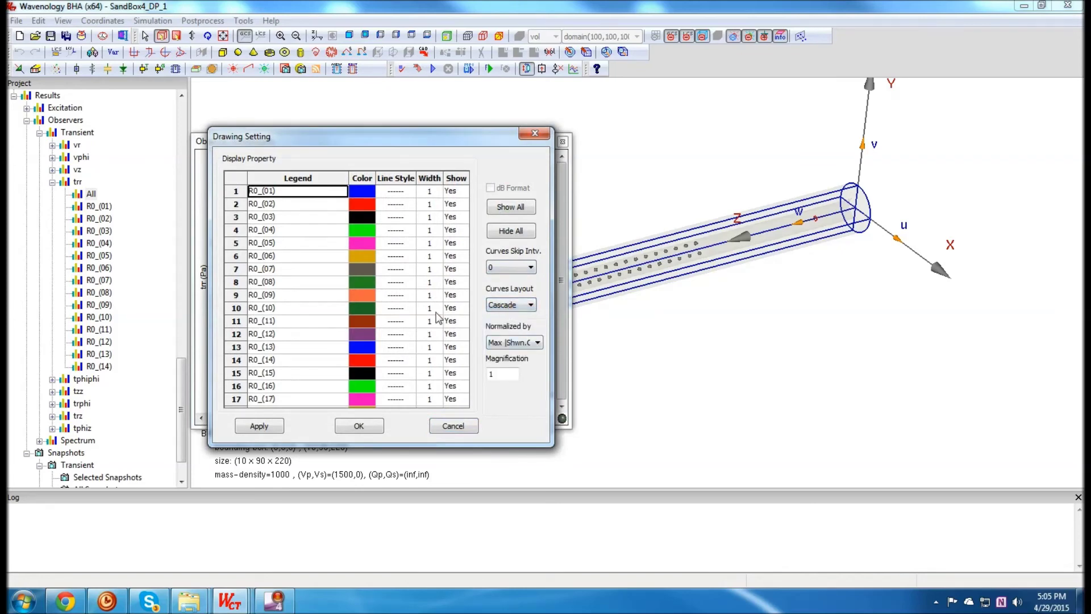
mouse_move(494, 140)
left_mouse_down()
mouse_move(294, 135)
mouse_move(476, 135)
left_mouse_up()
Show only the R0_(01) to R0_(25) curves in the trr plot and enlarge the time range from 0 to about 30 ms
left_click(495, 226)
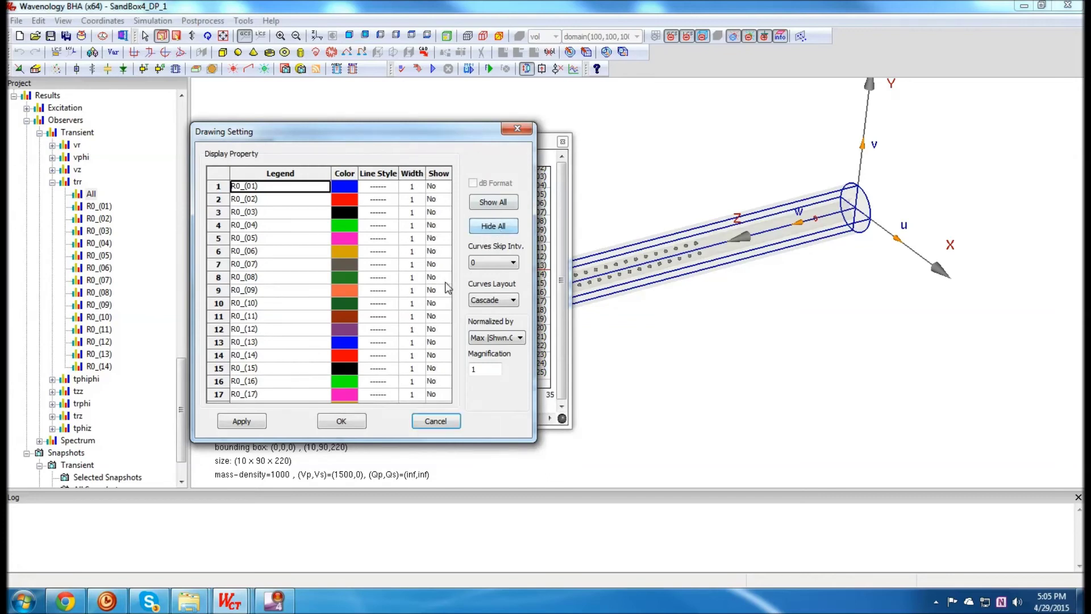
double_click(268, 189)
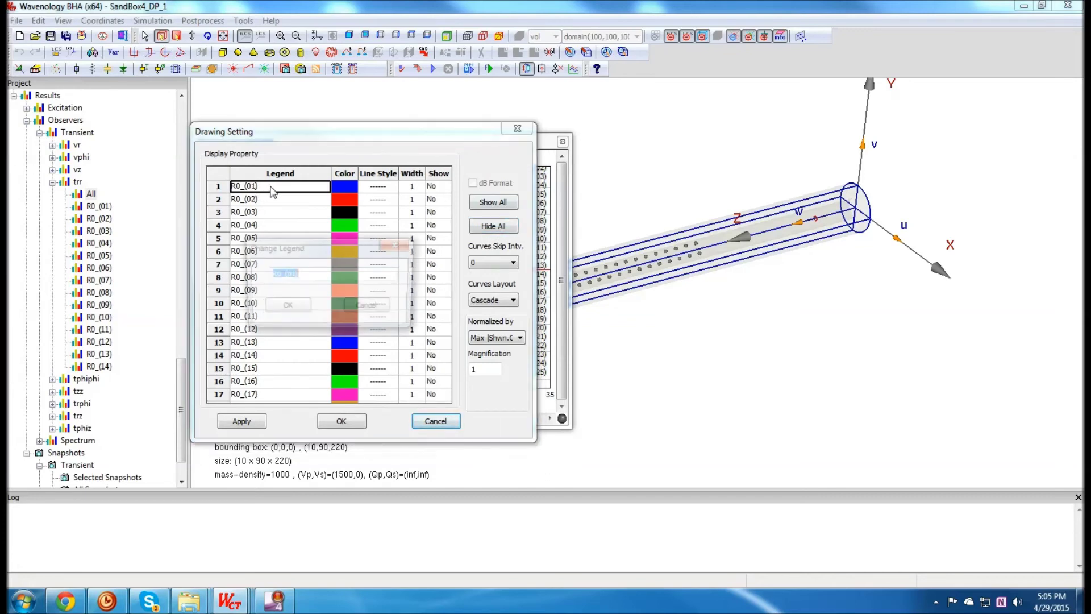
left_click(279, 310)
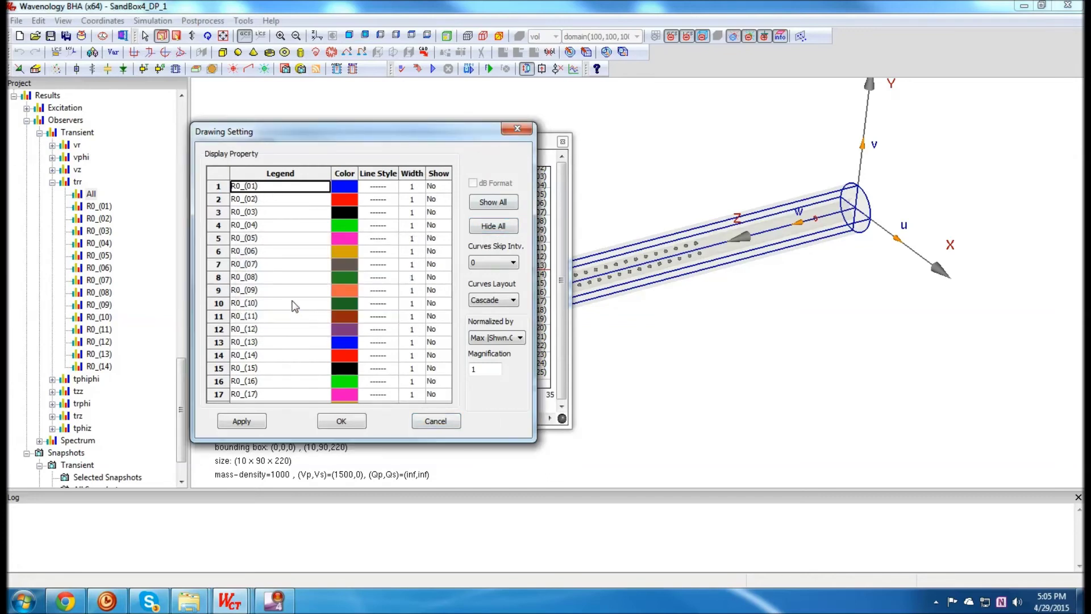
scroll(294, 307, "down", 4)
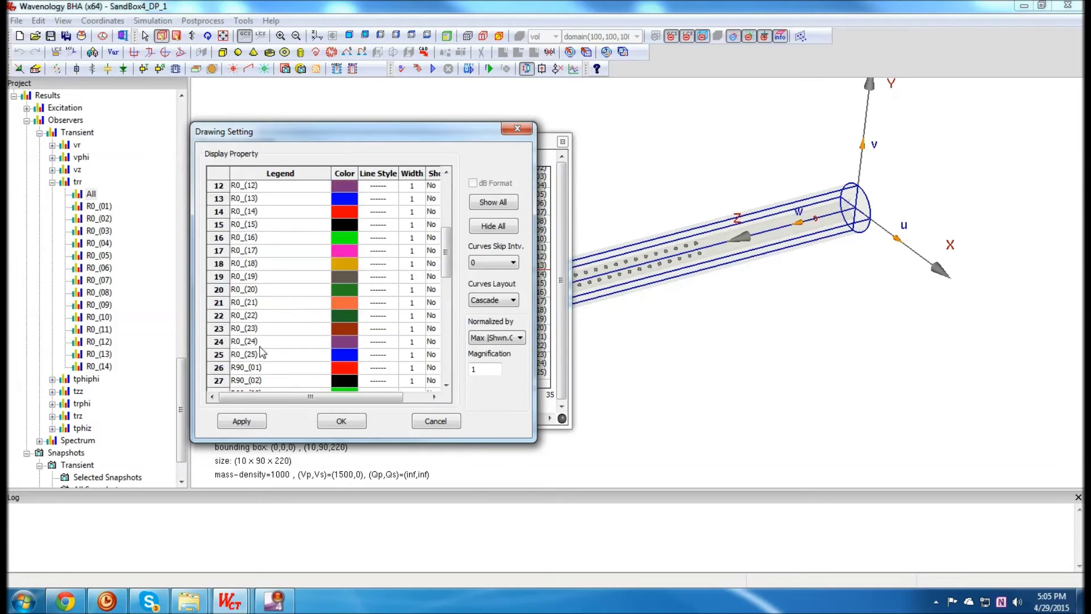
double_click(258, 356)
left_click(375, 312)
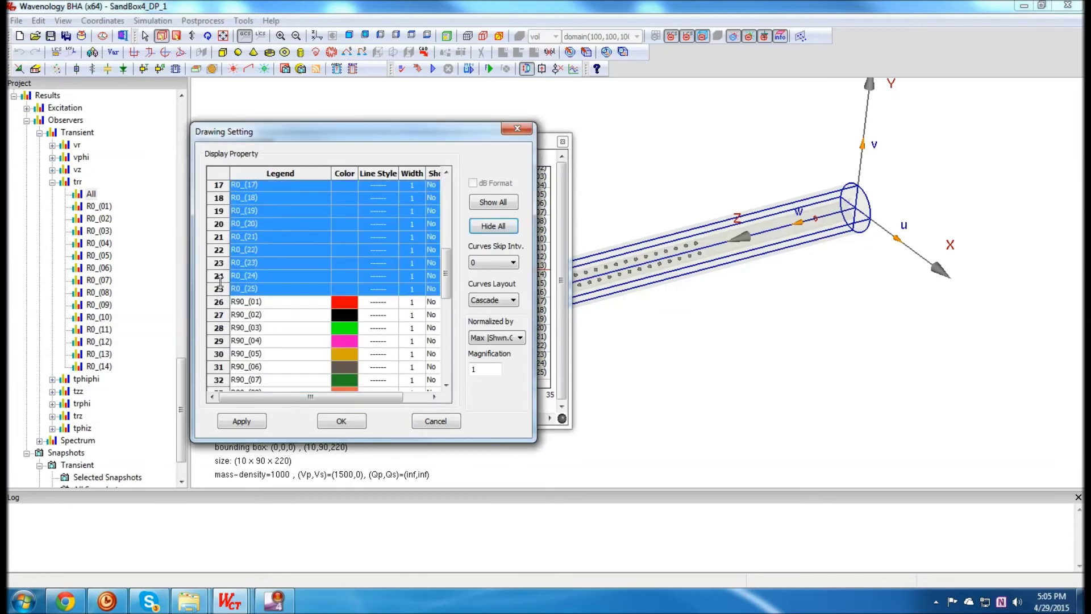
right_click(259, 262)
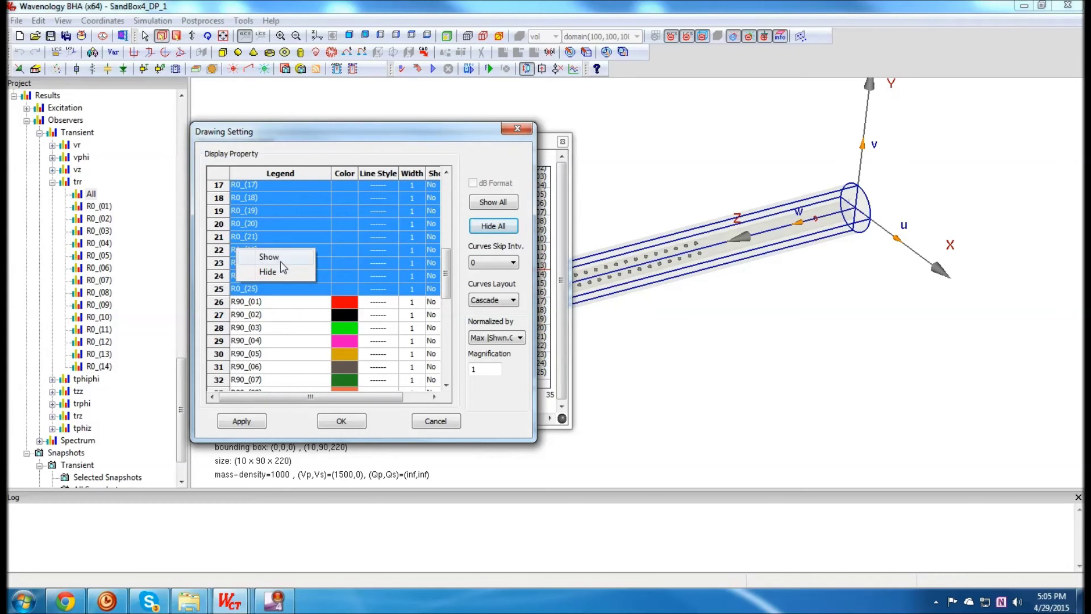
left_click(280, 261)
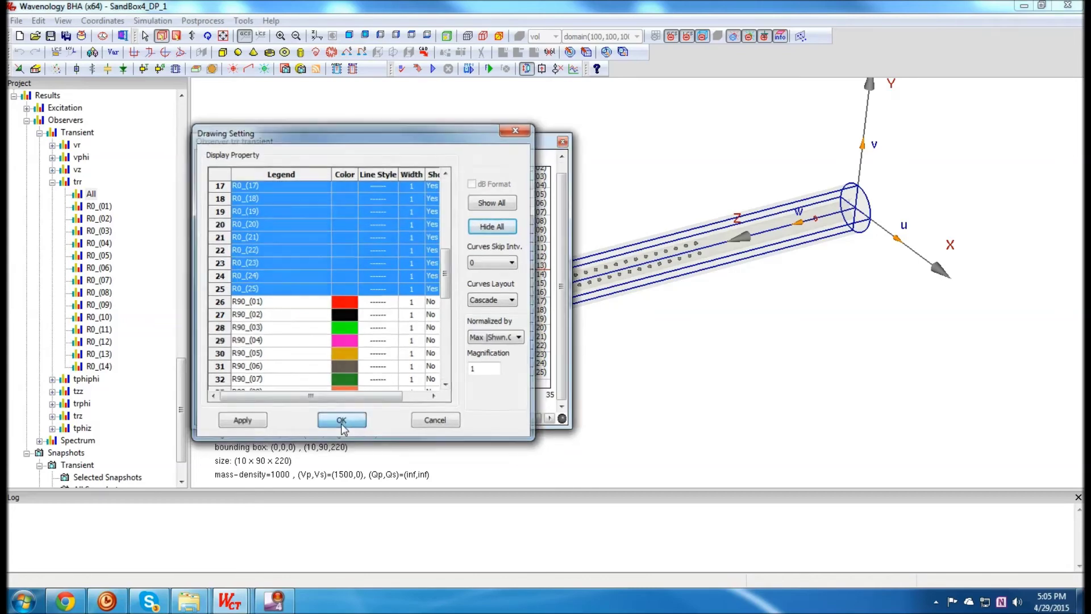
left_click(341, 421)
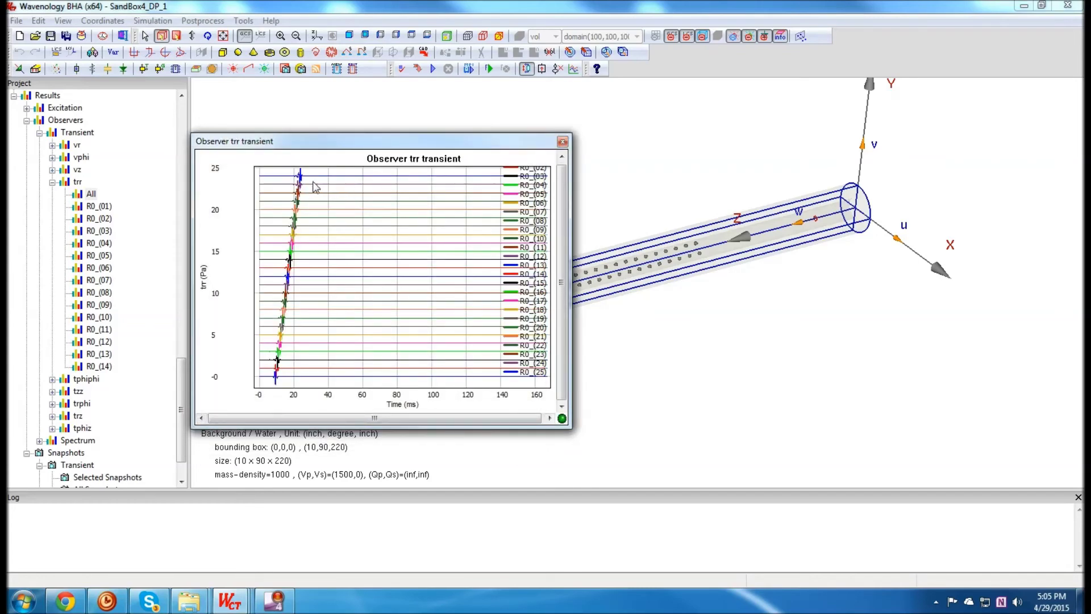
left_click_drag(259, 172, 312, 401)
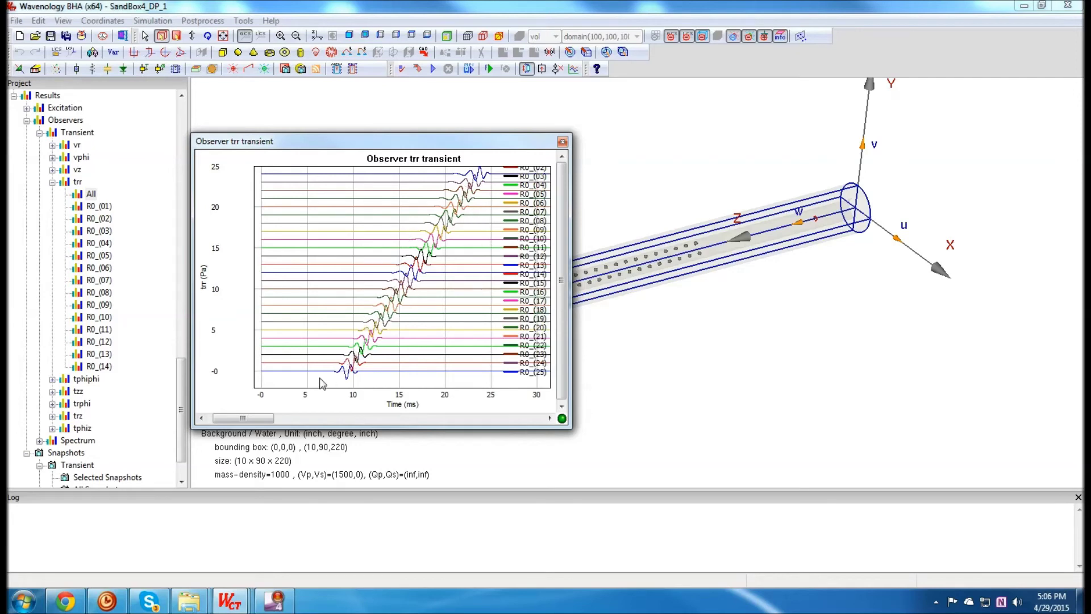
Set the trr waveform magnification to 10 and enlarge the plot around the wave arrivals between 0 and about 25 ms
right_click(476, 241)
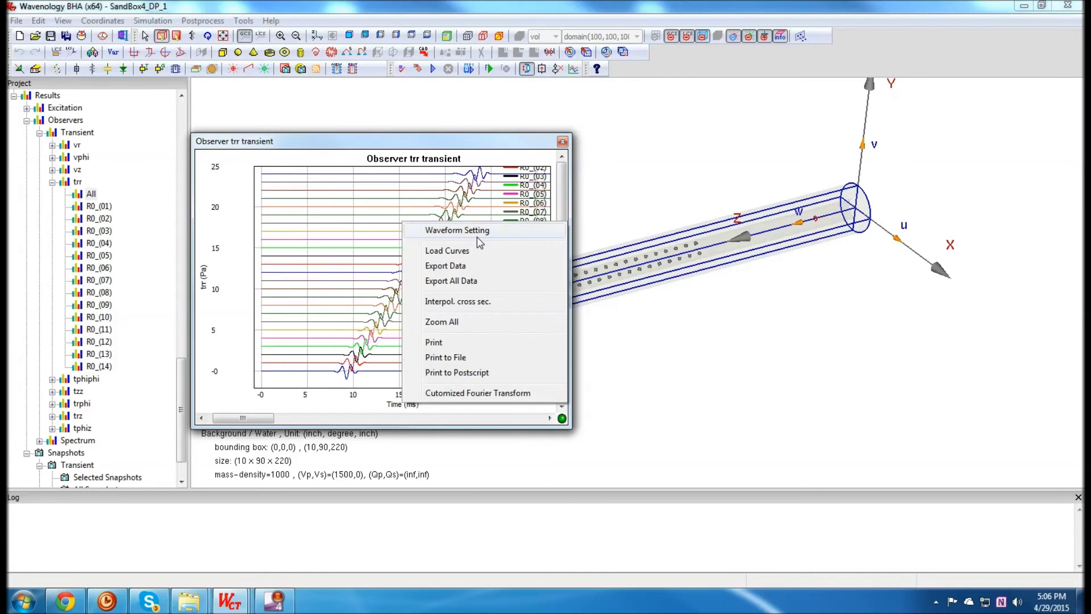
left_click(477, 237)
left_click(508, 373)
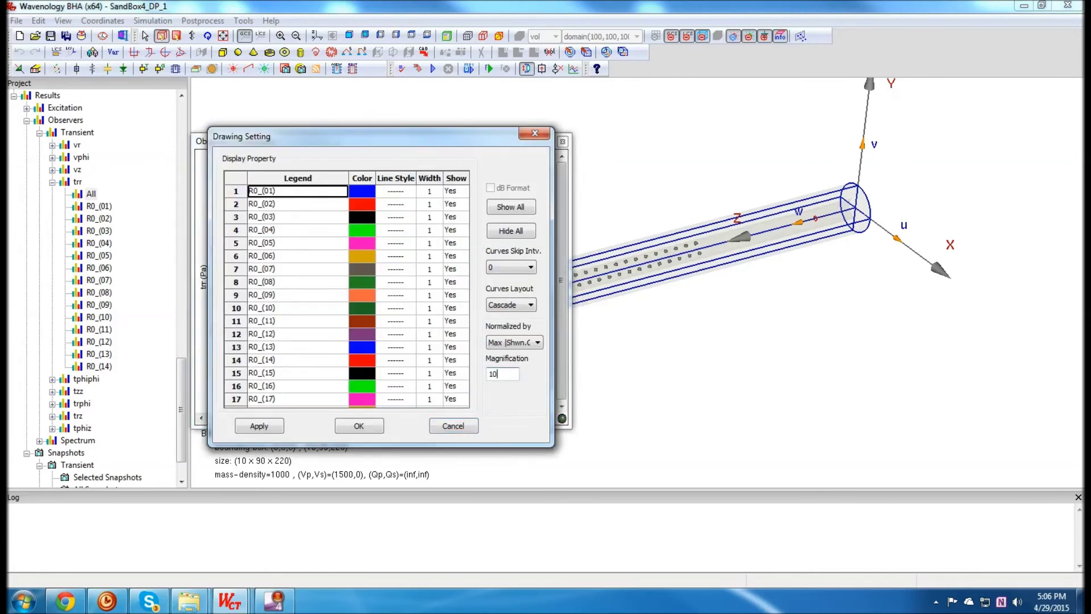
left_click(361, 427)
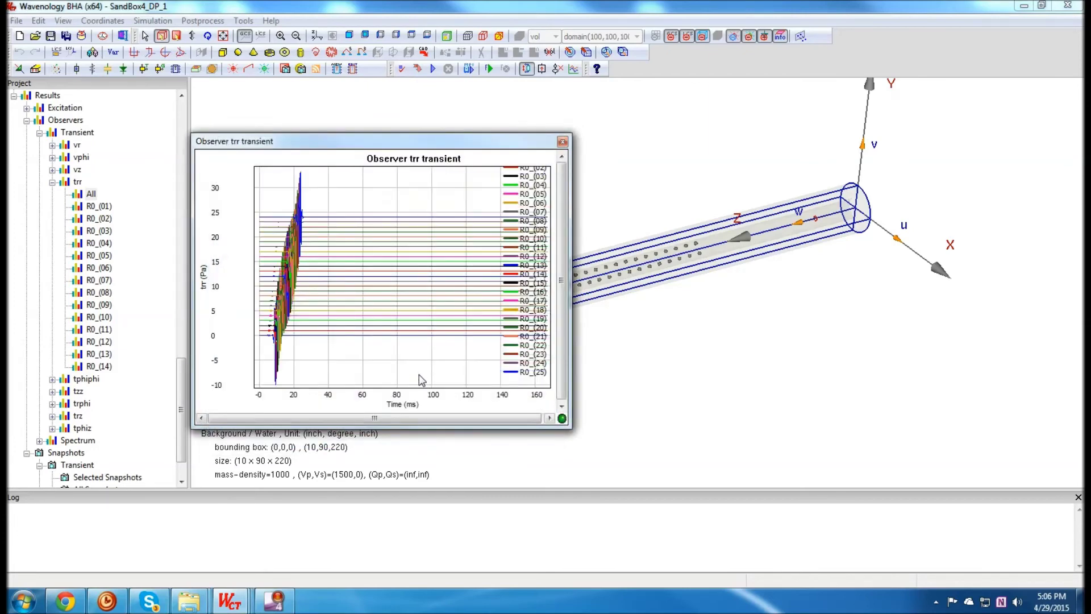
left_click_drag(319, 173, 224, 390)
left_click_drag(486, 264, 516, 193)
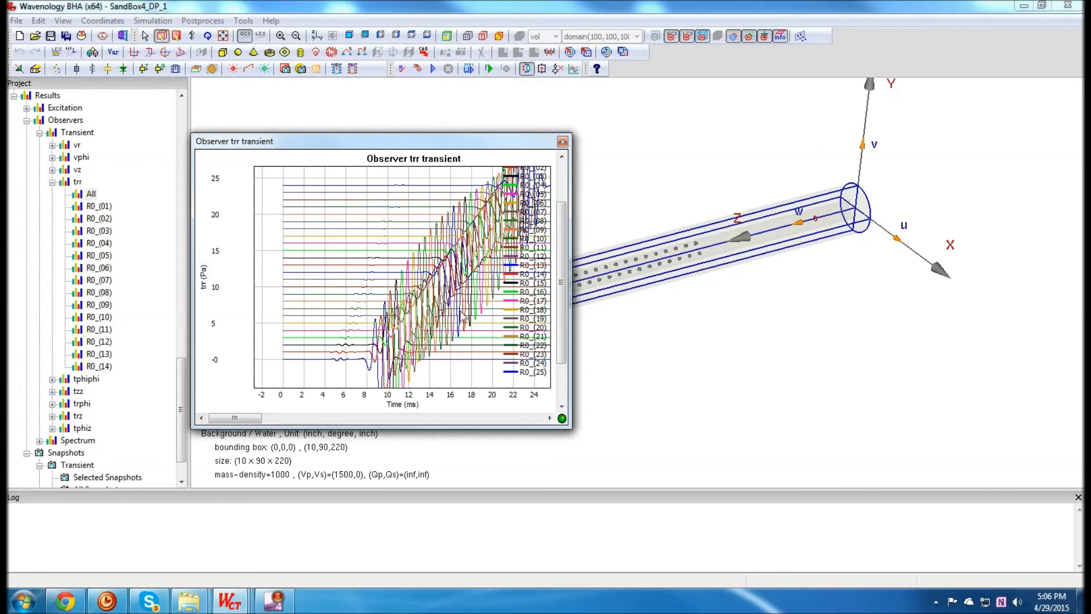
Close the plot of all observers and plot the transient trr result of observer R0_(03)
left_click(563, 142)
left_click(101, 232)
double_click(100, 238)
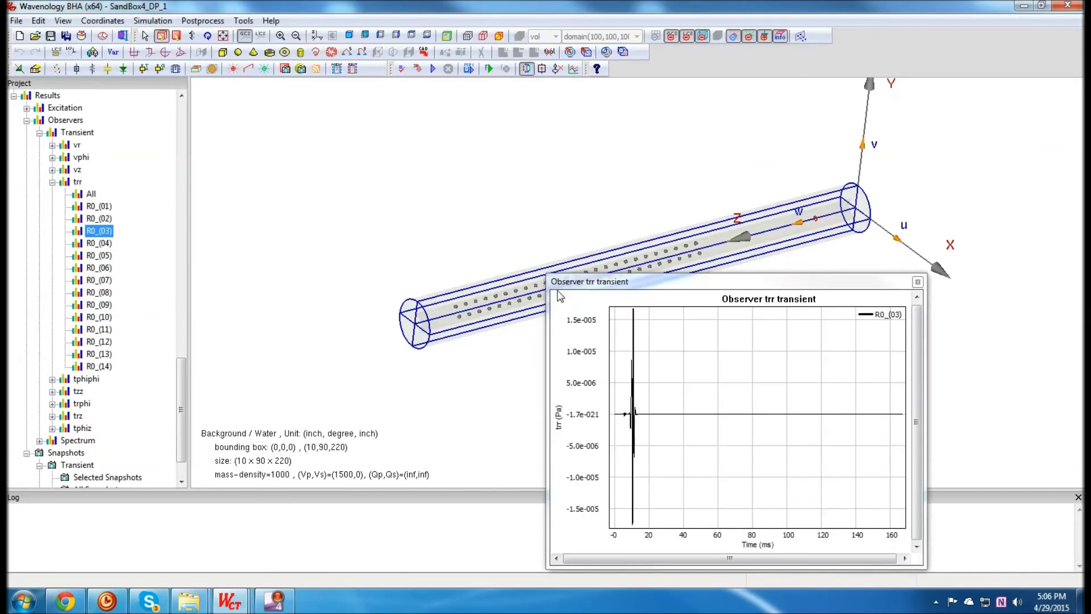
Export the R0_(03) trr curve data to a text file named test and close the plot
right_click(661, 348)
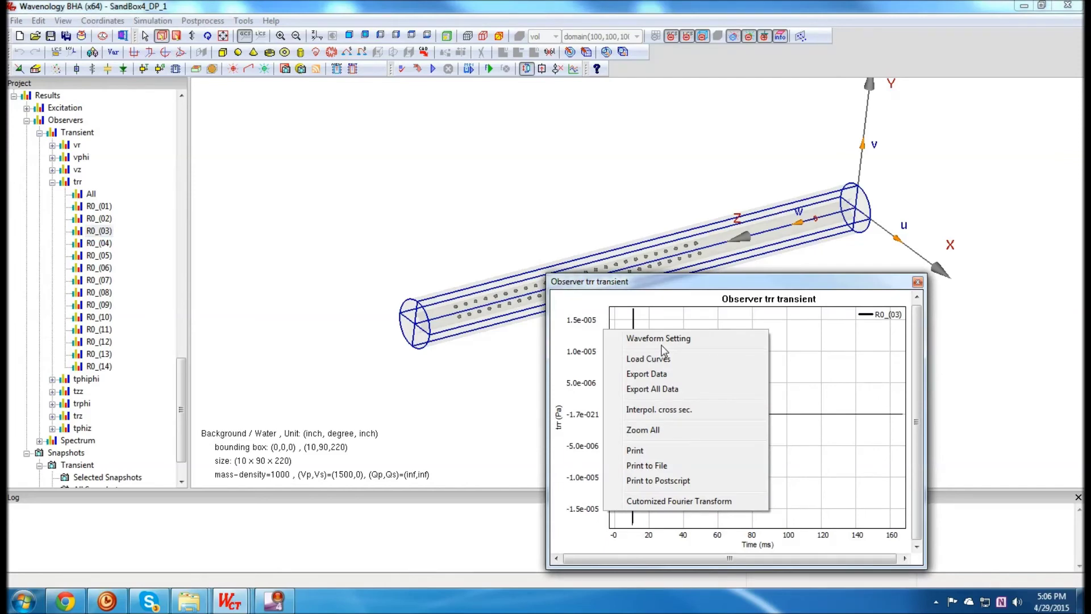
left_click(658, 375)
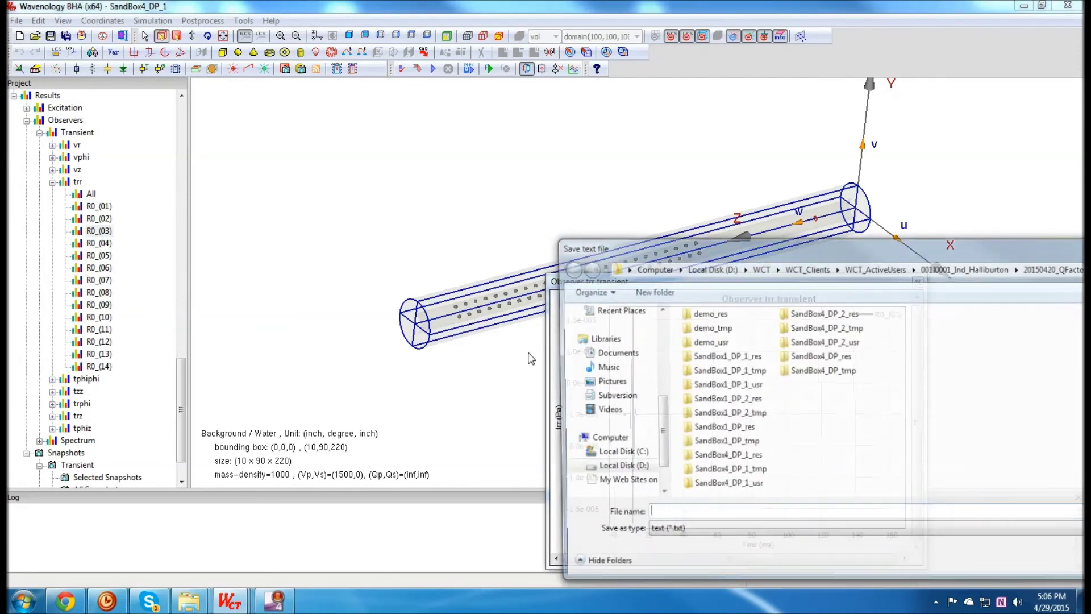
left_click_drag(861, 254, 662, 172)
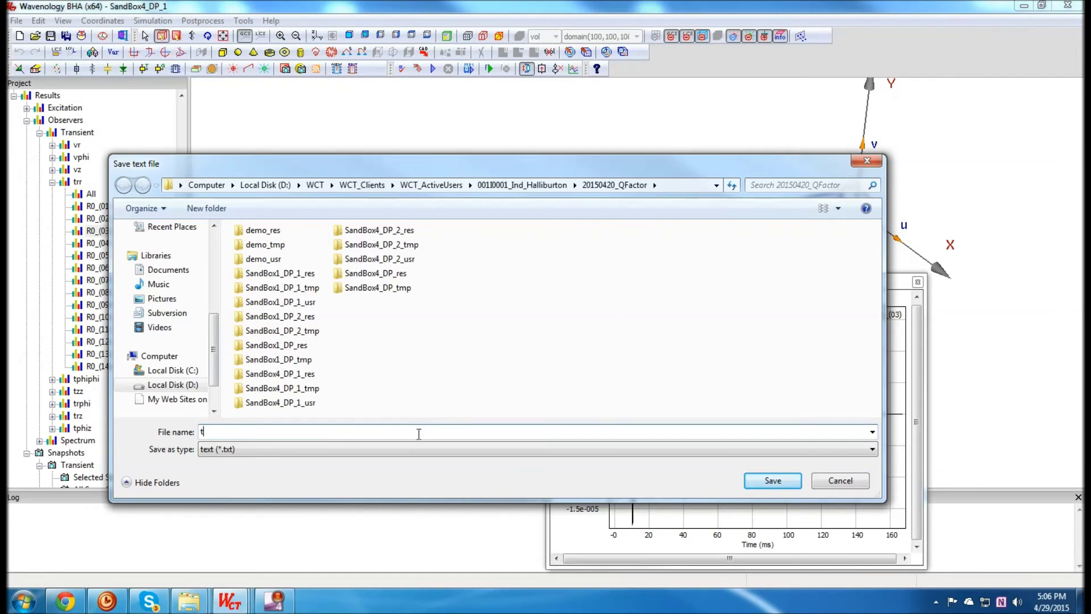
key("Return")
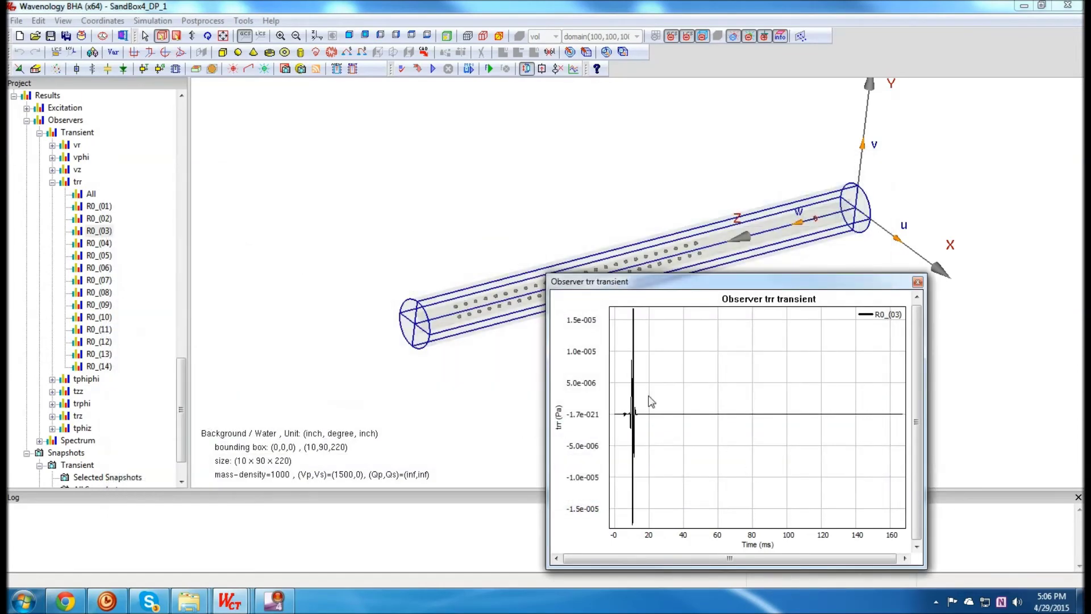
left_click(917, 282)
Switch to the 20150420_QFactor folder window and open test.txt in Notepad++, dismissing the plugin updates
mouse_move(189, 601)
left_click(151, 553)
left_click(470, 349)
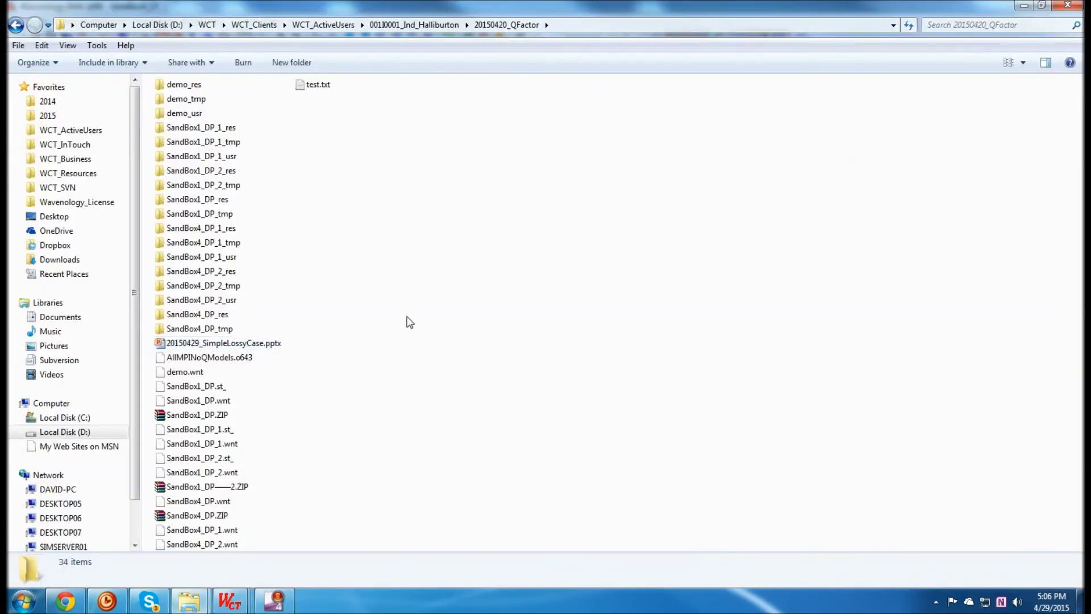
left_click(321, 86)
double_click(322, 87)
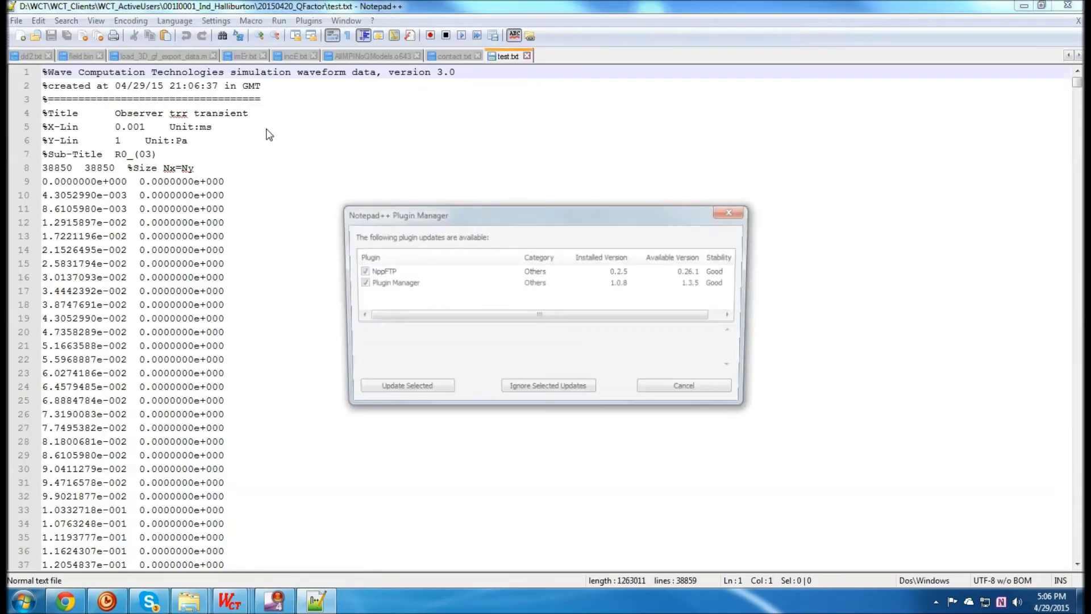
left_click(691, 389)
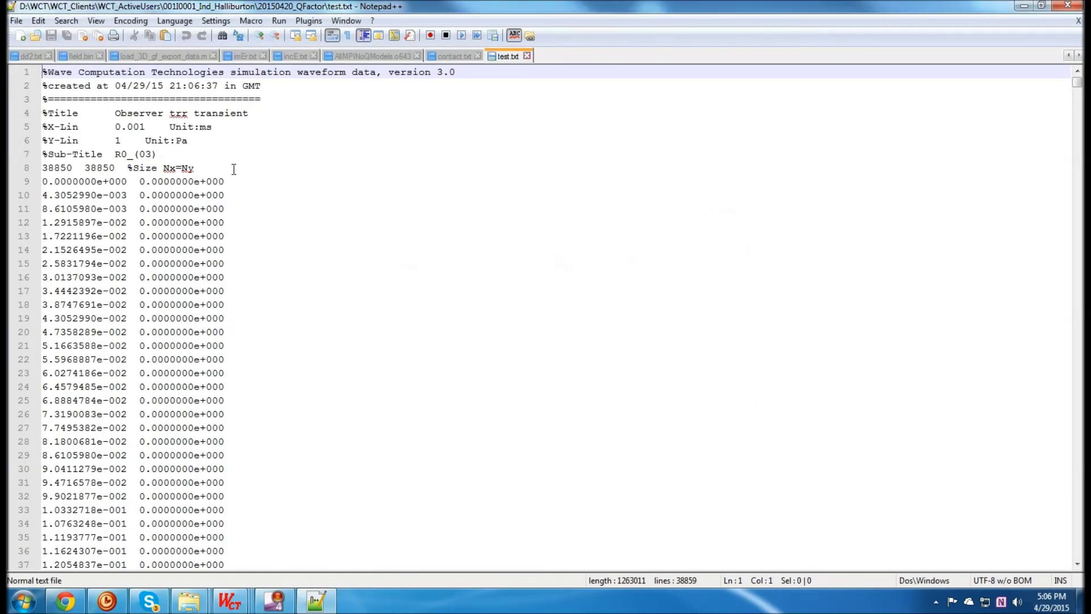
Examine the header lines and the two data columns of the exported test.txt, and close the editor
left_click_drag(223, 169, 80, 85)
left_click(226, 127)
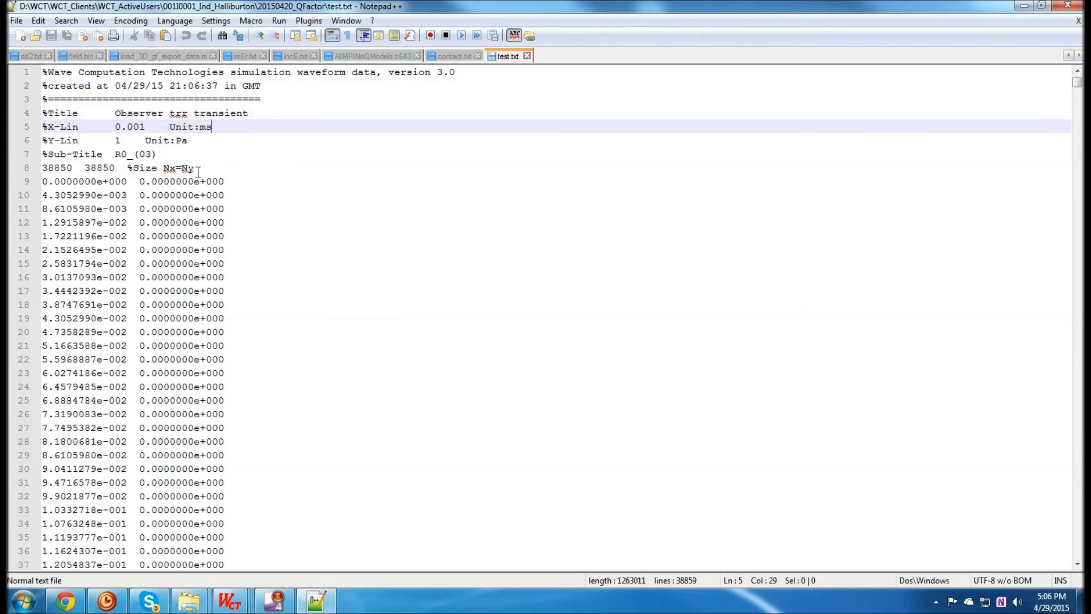
scroll(198, 171, "down", 20)
scroll(200, 219, "down", 20)
scroll(268, 268, "down", 7)
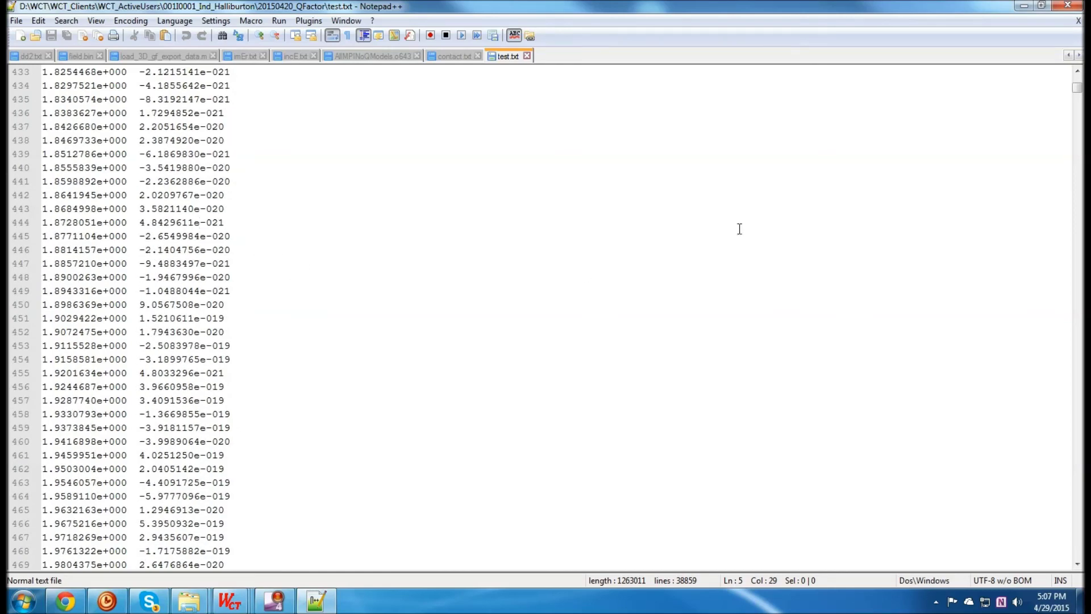
left_click(1067, 8)
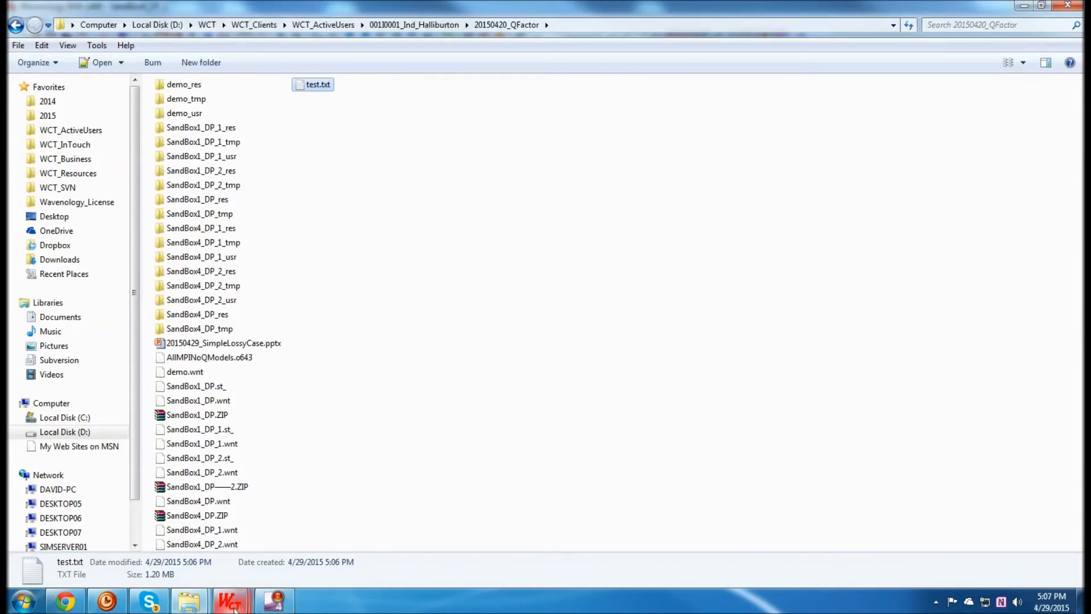
Return to the SandBox4_DP_1 project in Wavenology and open the transient snapshot result FaceSnapshot2
mouse_move(233, 607)
left_click(142, 520)
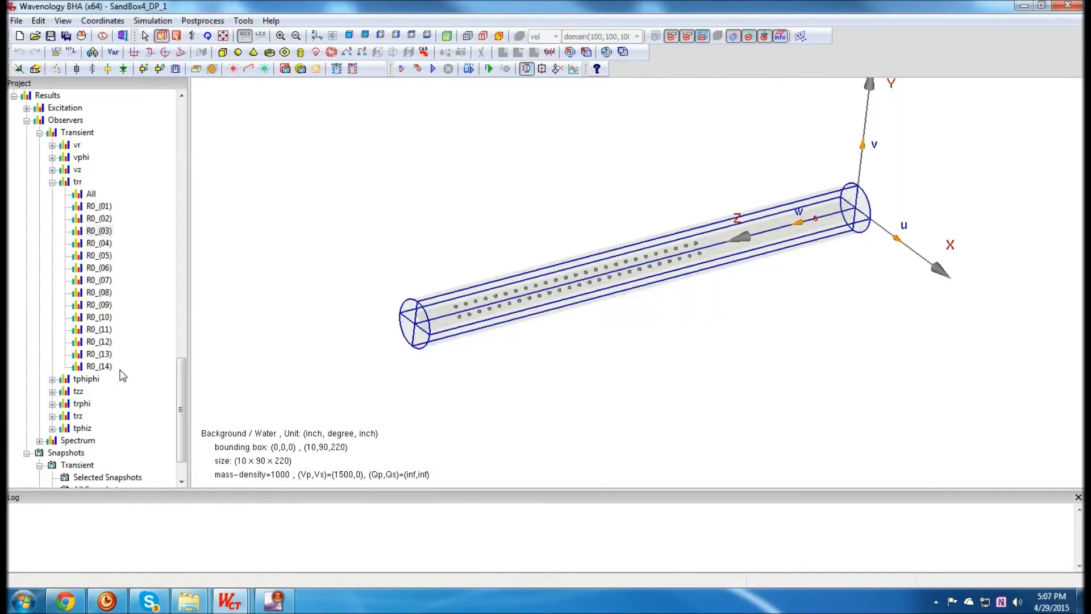
left_click(100, 205)
scroll(138, 312, "down", 1)
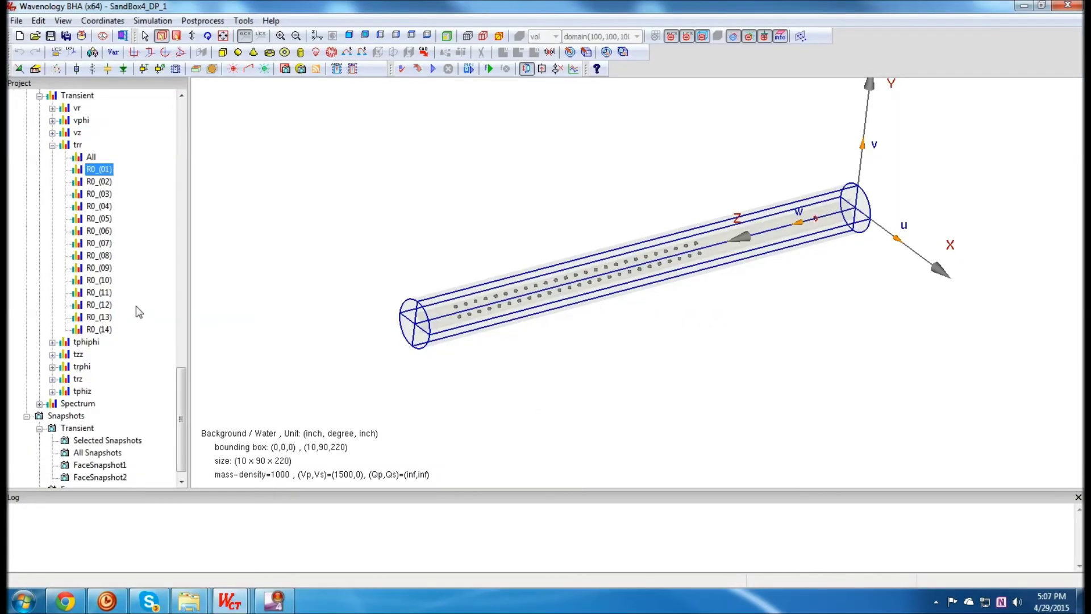
scroll(139, 311, "down", 1)
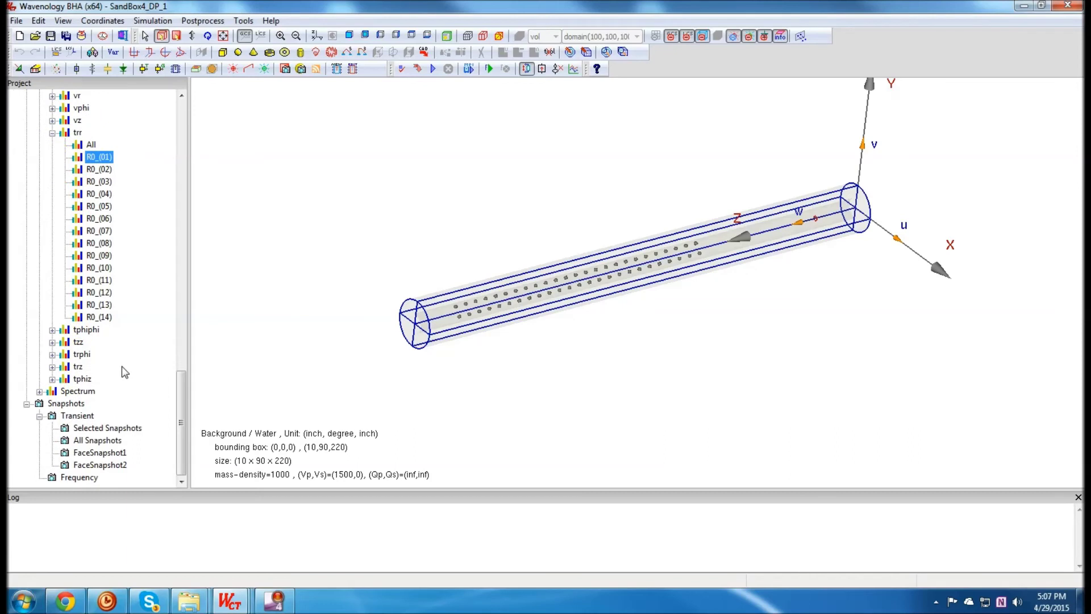
left_click(94, 466)
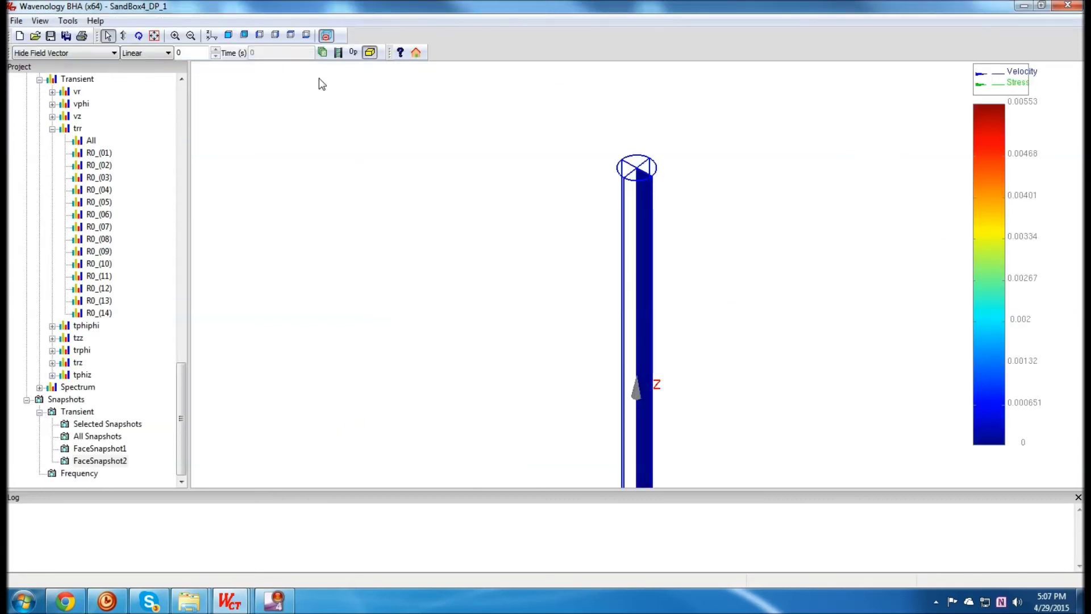
Orient the FaceSnapshot2 view along the X axis with Z upright and hide the cylinder outline
left_click(275, 35)
left_click(290, 36)
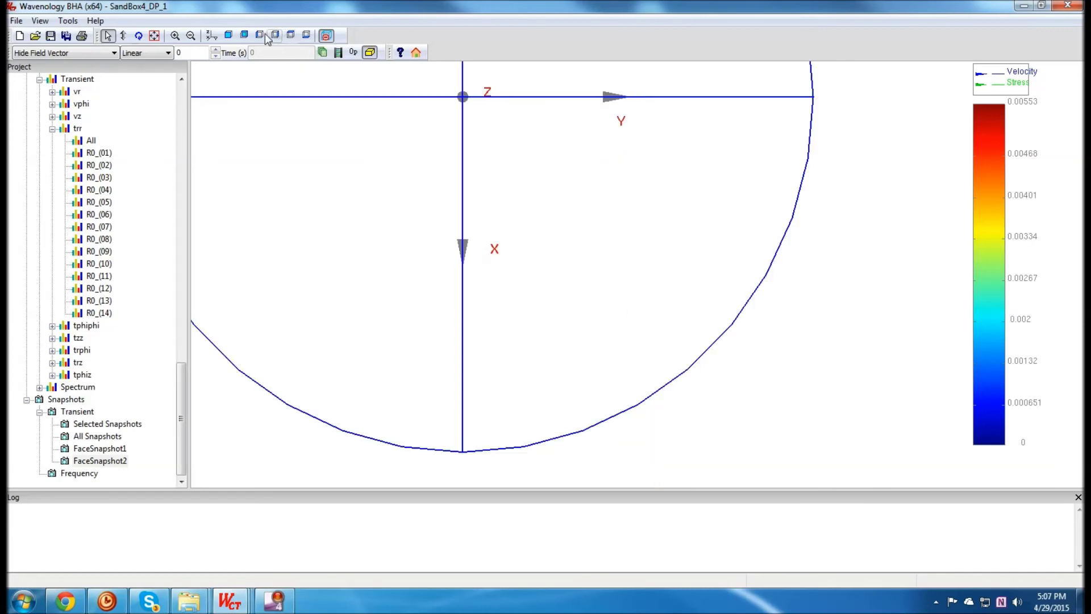
left_click(228, 35)
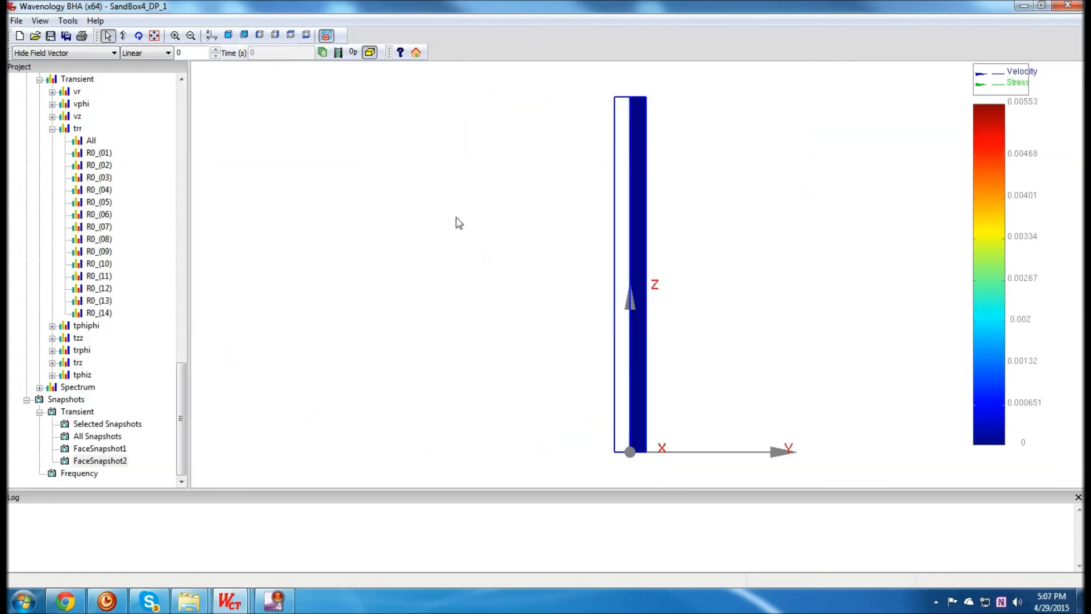
left_click(260, 36)
left_click(326, 36)
Set the snapshot color scale to Log and keep the field vector display at Hide Field Vector
left_click(155, 53)
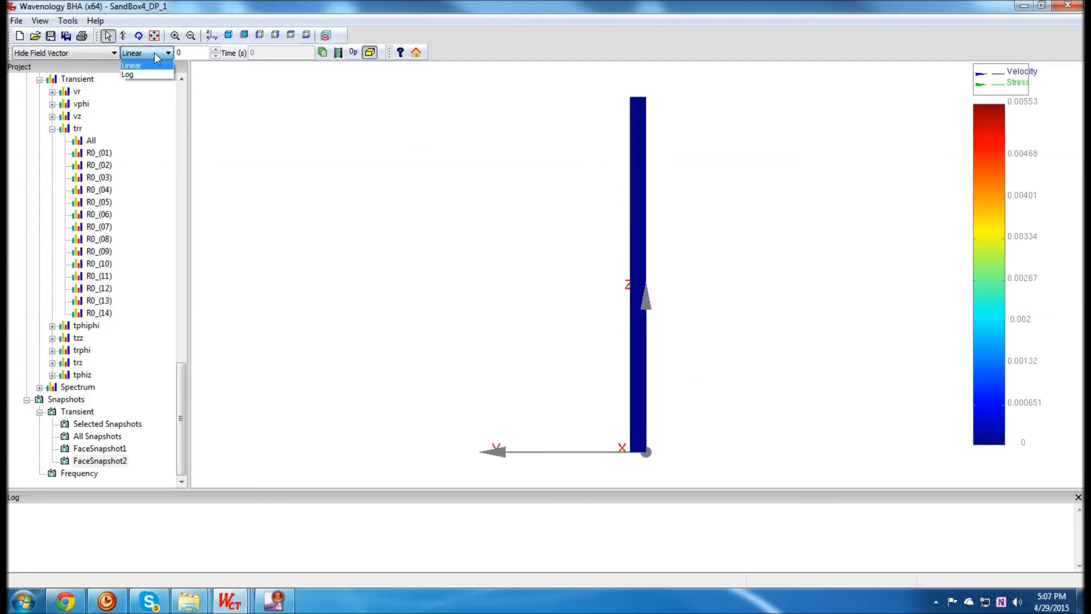
left_click(143, 75)
left_click(86, 53)
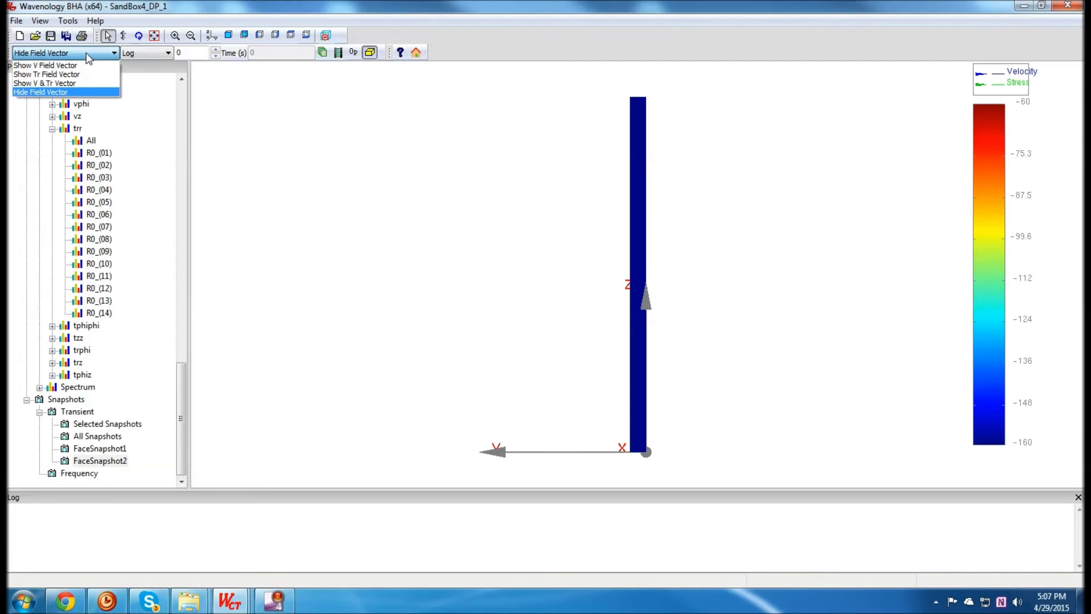
left_click(74, 94)
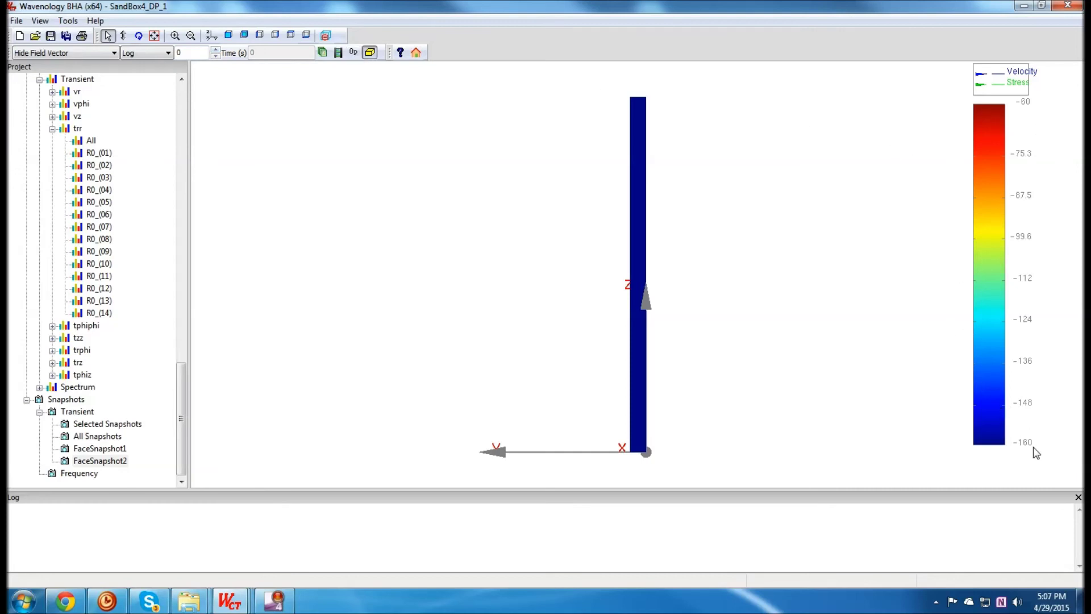
Check the logarithmic color clamp range in the snapshot display settings and cancel without applying changes
left_click(354, 55)
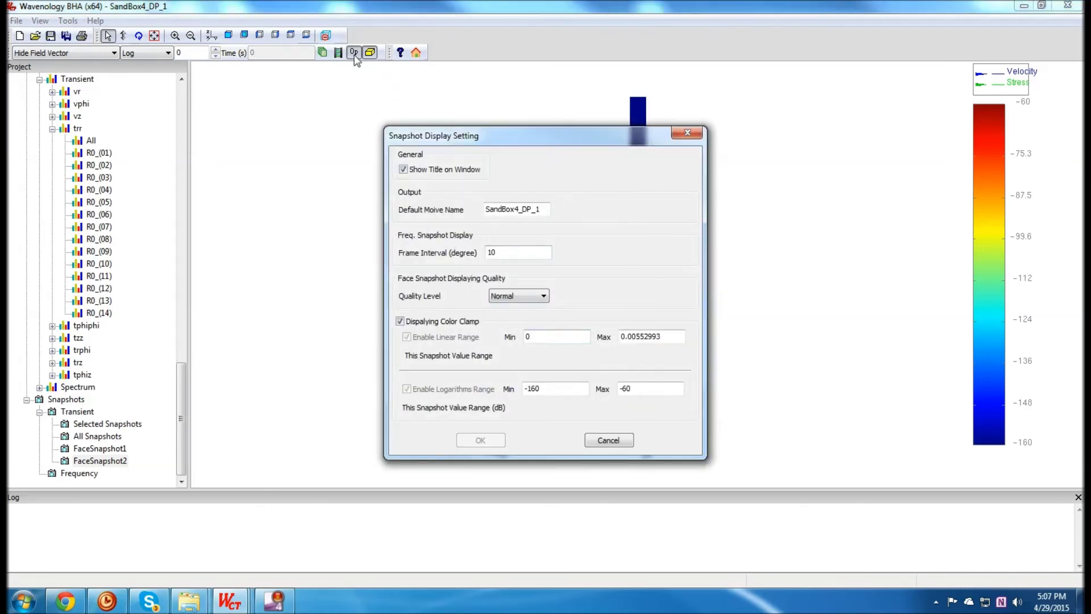
left_click_drag(561, 389, 481, 384)
key("Tab")
left_click(559, 389)
left_click(620, 441)
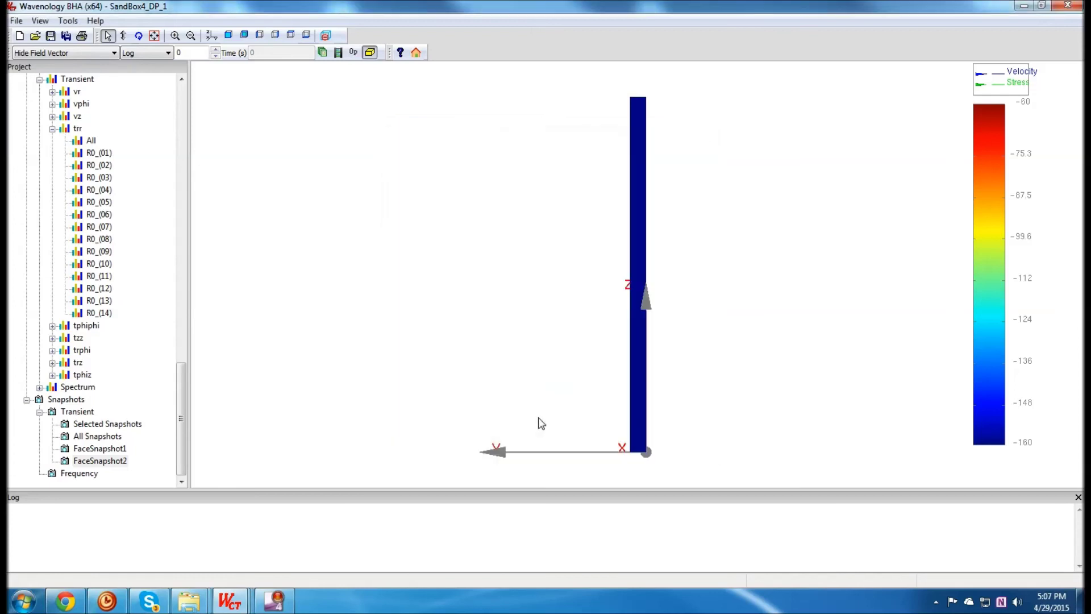
Advance the FaceSnapshot2 frames, switch to FaceSnapshot1 and display it on the Log scale at frame 20
double_click(215, 49)
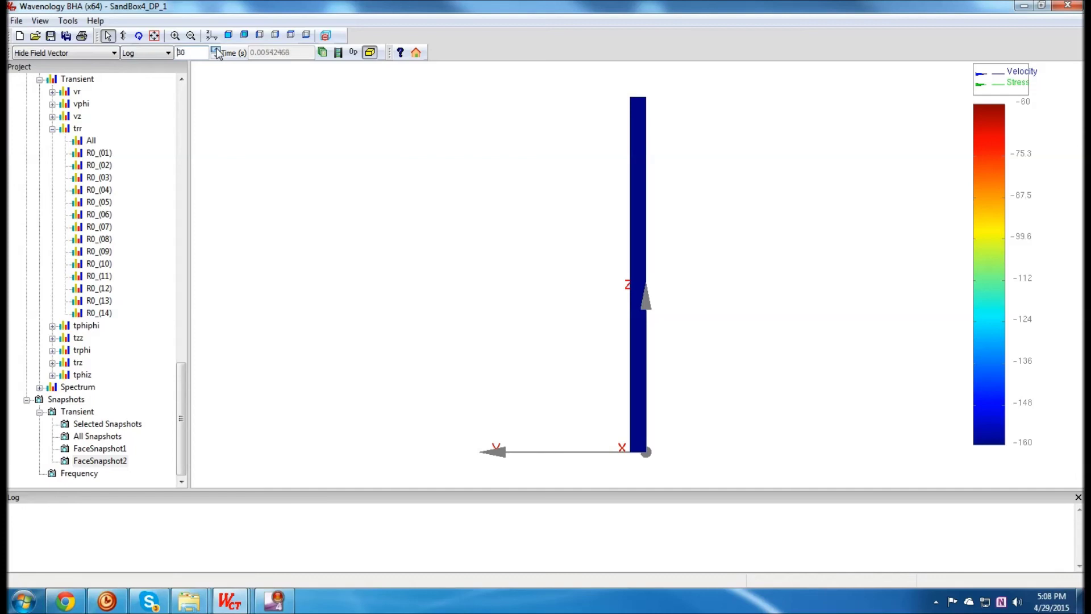
left_click(157, 54)
left_click(149, 74)
type("20")
key("Return")
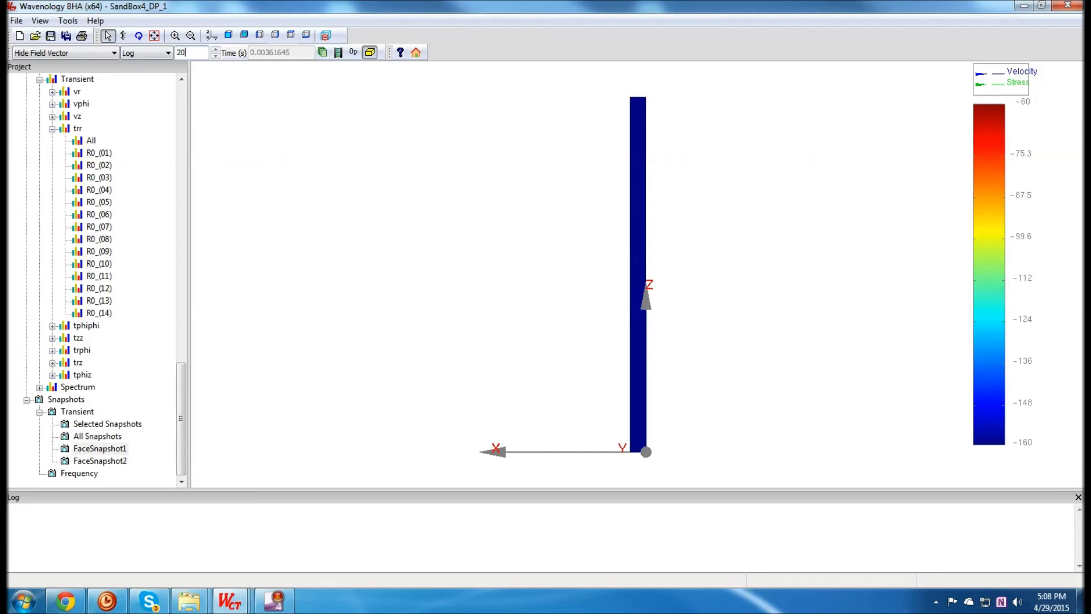
Advance FaceSnapshot1 from frame 20 to frame 200 to follow the wave propagation along the borehole
left_click(214, 50)
left_click(214, 50)
left_click(215, 50)
left_click(215, 50)
left_click(215, 50)
left_click(214, 50)
left_click(214, 50)
left_click(215, 50)
left_click(215, 50)
left_click(215, 50)
left_click(215, 50)
left_click(214, 50)
left_click(215, 50)
left_click(215, 50)
left_click(214, 50)
left_click(215, 50)
left_click(215, 50)
left_click(214, 51)
left_click(215, 50)
left_click(215, 50)
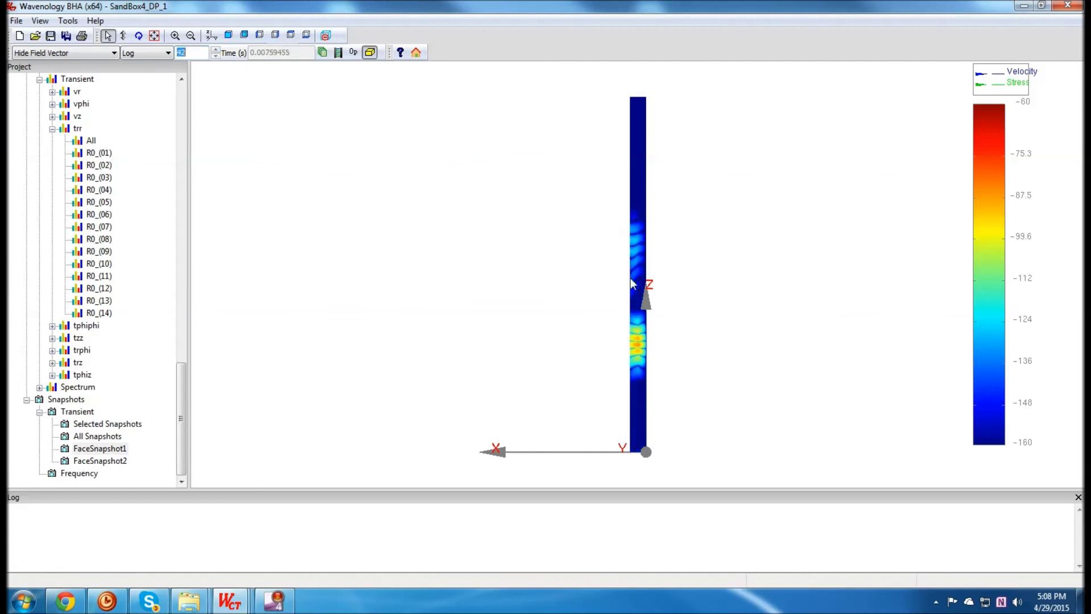
left_click(215, 50)
left_click(215, 50)
left_click(216, 50)
left_click(215, 51)
left_click(215, 50)
left_click(216, 50)
left_click(215, 50)
left_click(215, 50)
left_click(216, 50)
left_click(216, 50)
left_click(216, 50)
left_click(215, 50)
left_click(216, 50)
left_click(215, 50)
left_click(216, 50)
left_click_drag(216, 50, 216, 50)
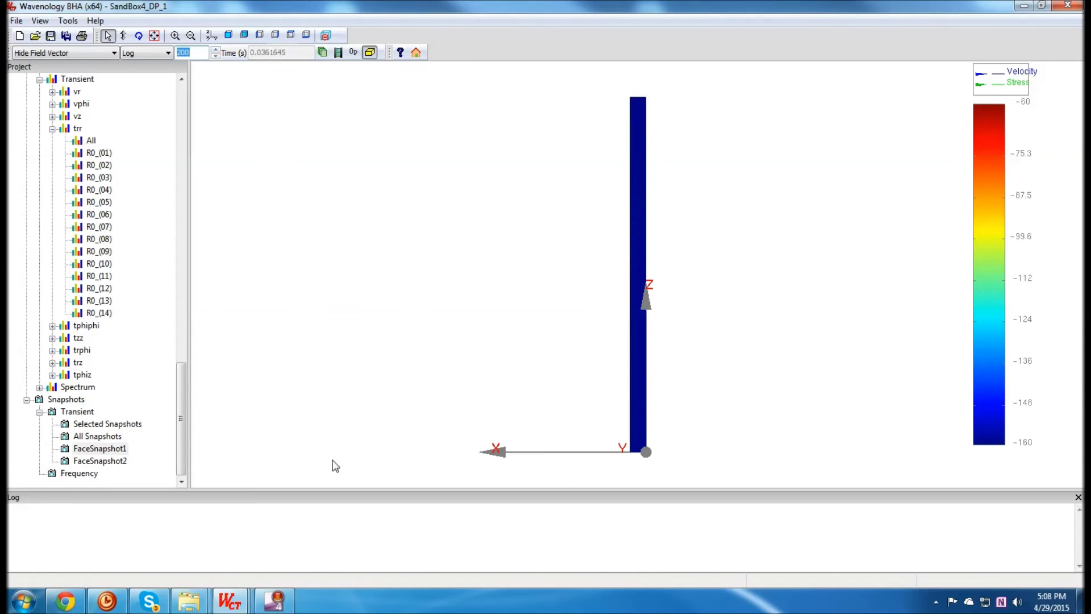
Switch to the SandBox4_DP_2 project, cancel the Sand material edit and close the trr transient plot
left_click(229, 601)
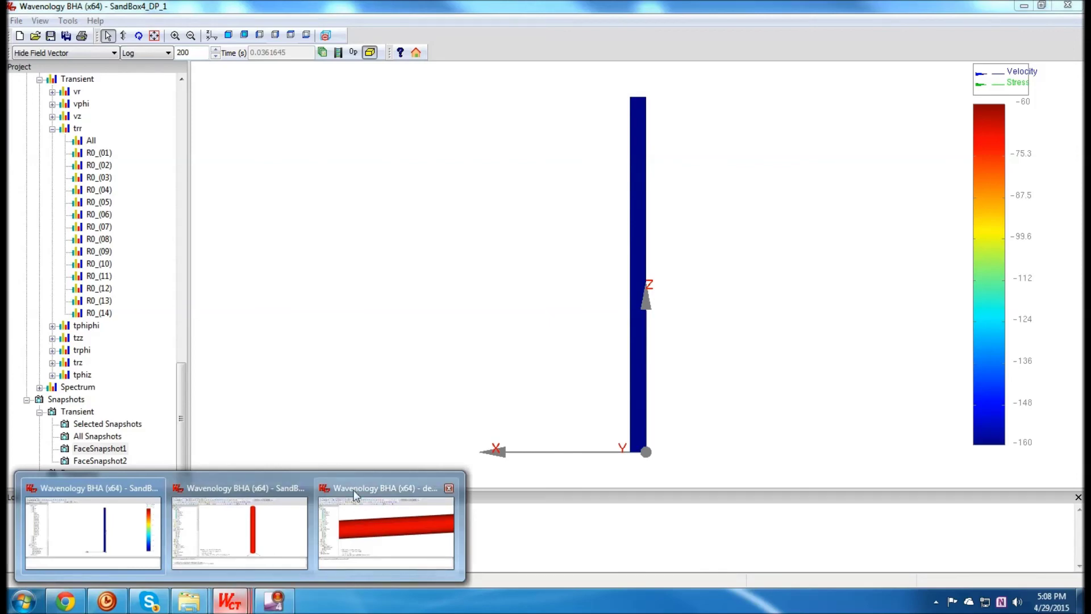
left_click(248, 528)
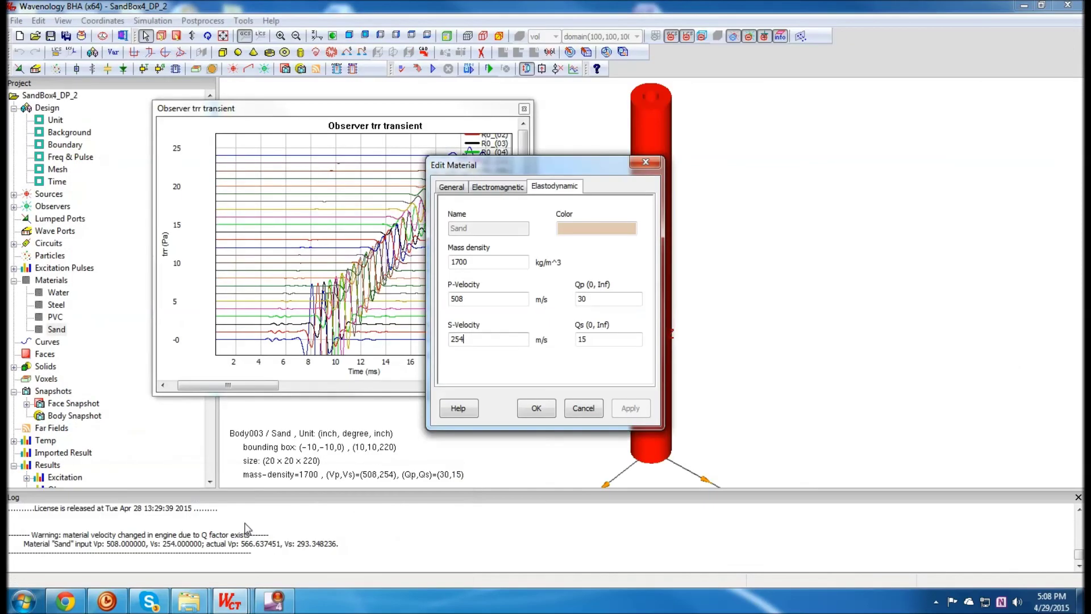
left_click(584, 408)
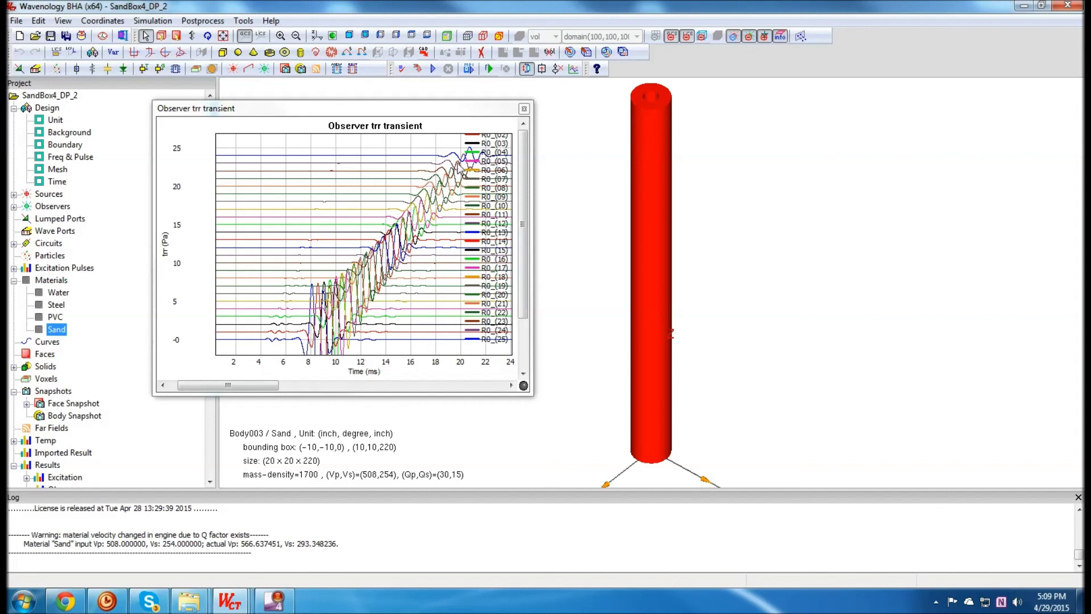
left_click(524, 109)
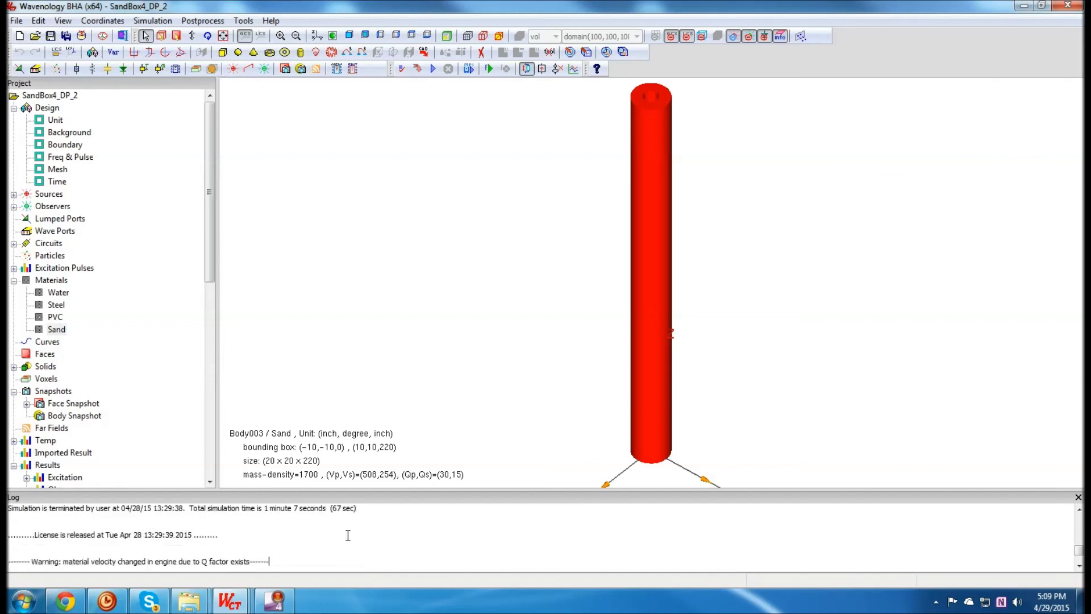
Examine the simulation log for the run details and the Sand velocities adjusted for the Q factor
scroll(348, 535, "up", 1)
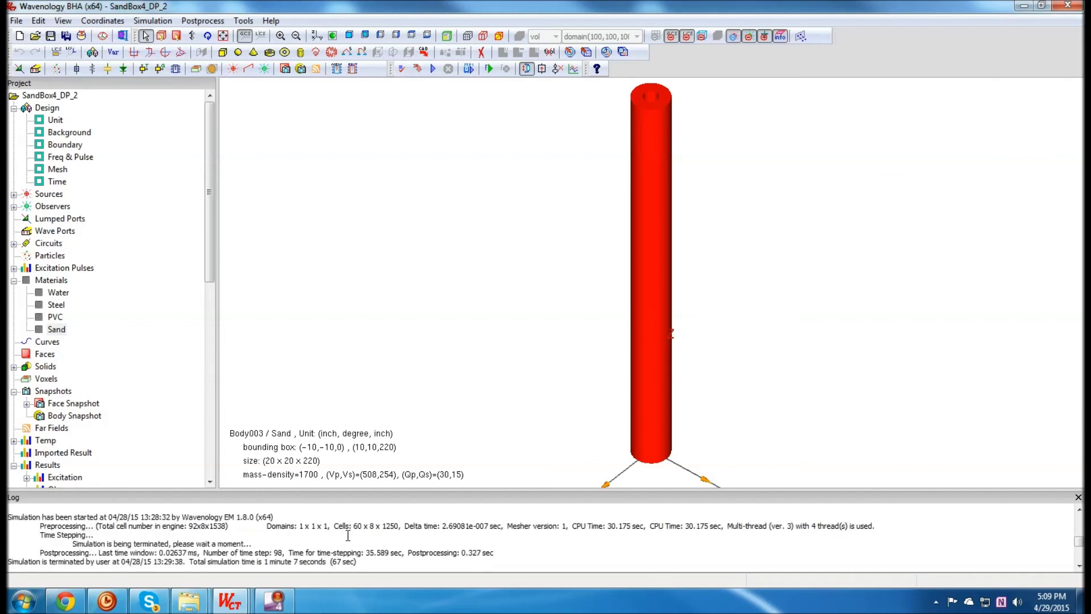
scroll(348, 535, "up", 1)
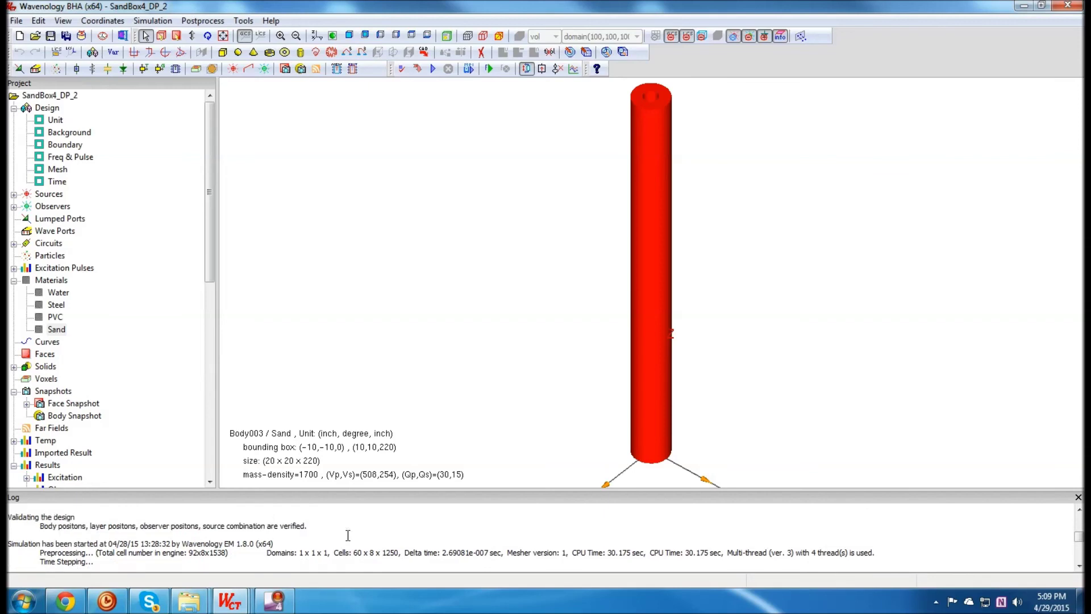
scroll(347, 535, "down", 1)
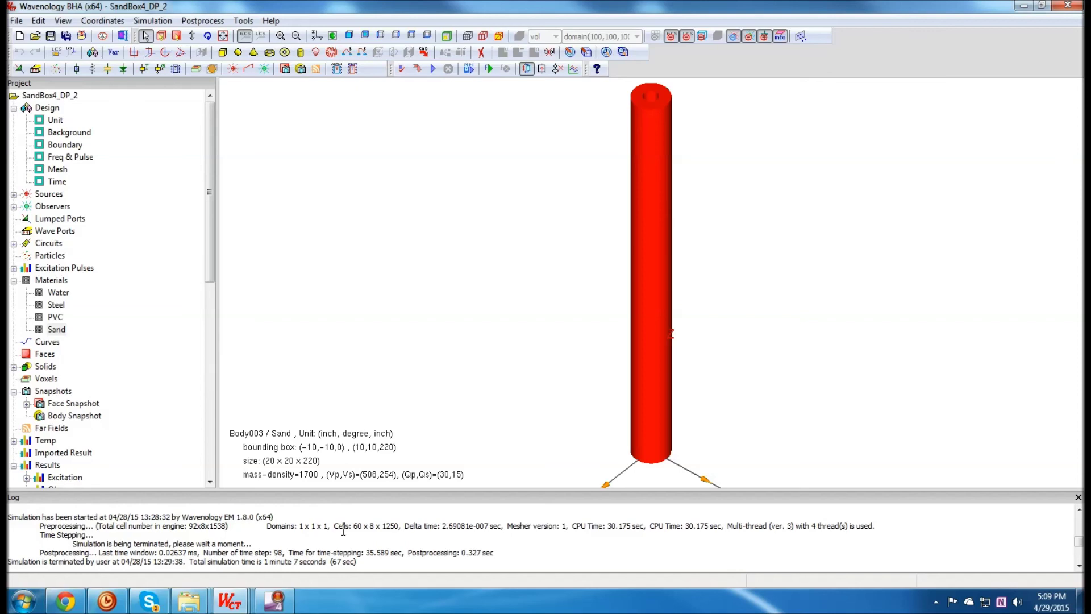
scroll(295, 514, "up", 1)
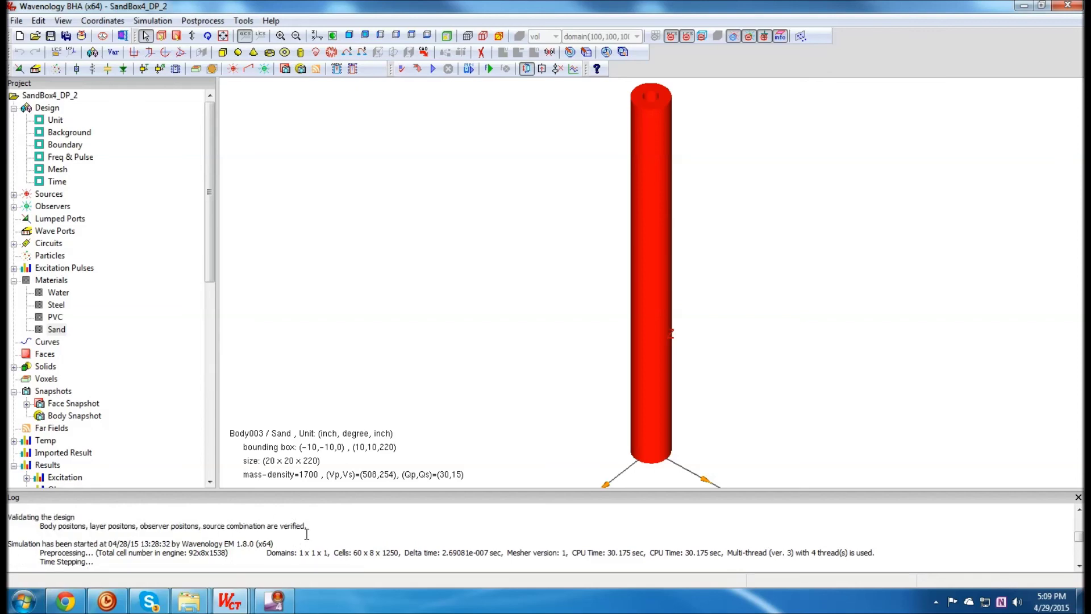
scroll(307, 534, "down", 4)
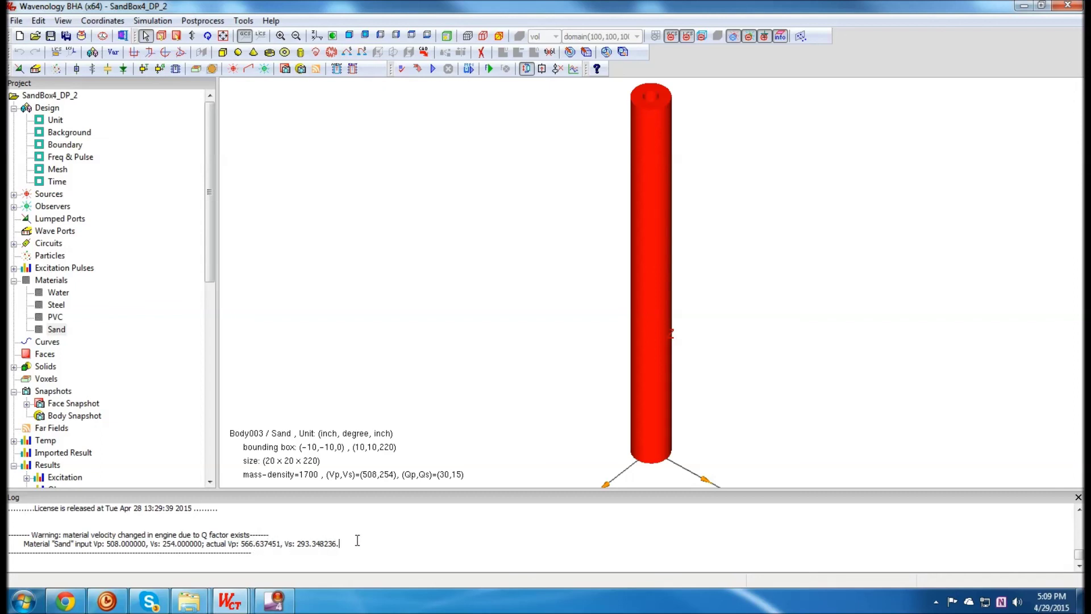
Look back through the log for the license and preprocessing entries, then return to the Sand velocity warning
scroll(357, 540, "up", 3)
scroll(357, 540, "down", 1)
scroll(358, 540, "up", 2)
scroll(358, 540, "up", 2)
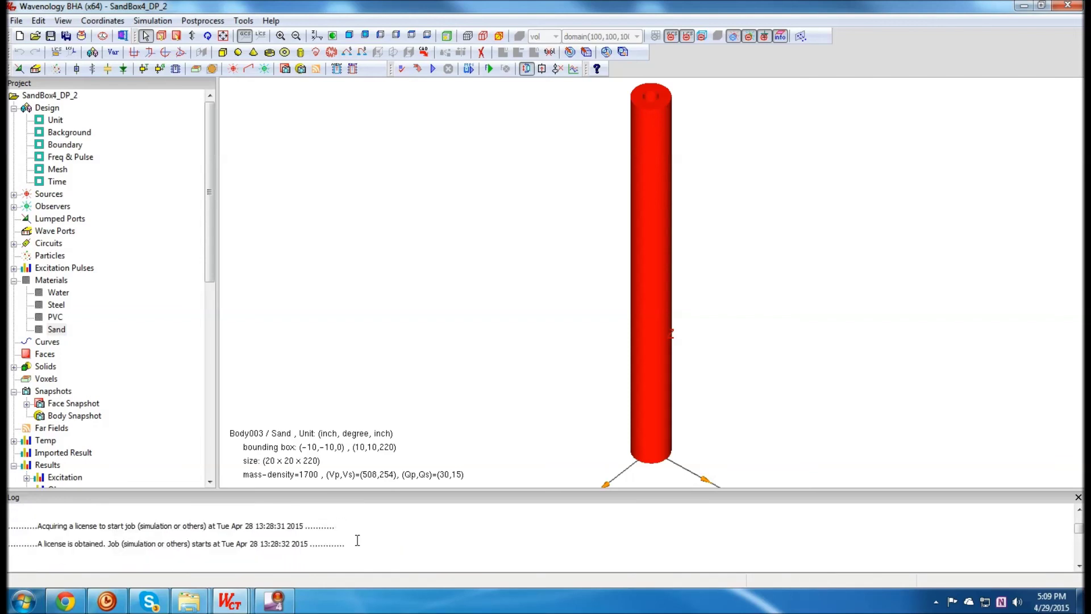
scroll(357, 540, "up", 1)
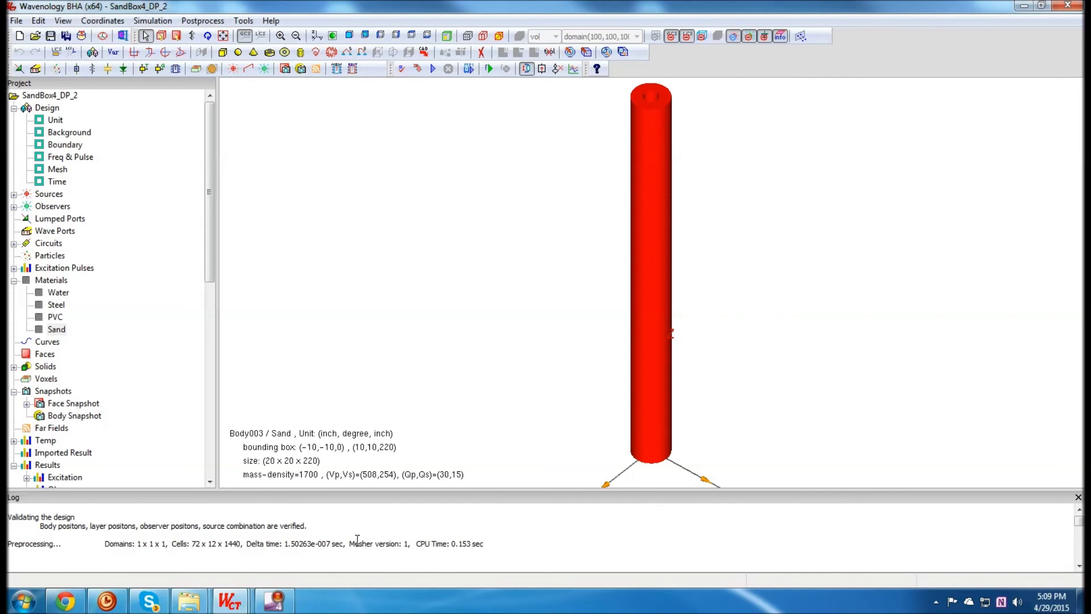
scroll(357, 540, "down", 3)
scroll(357, 540, "down", 3)
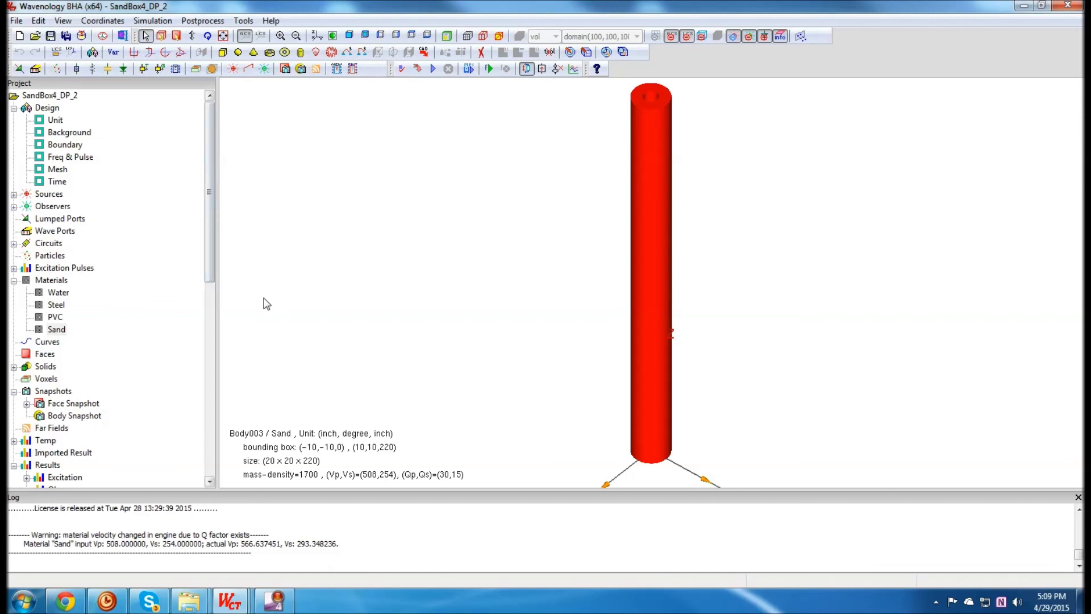
Plot the trr transient of observer R0_(01) and show the curves R0_(02) through R0_(09) with it
left_click_drag(215, 274, 207, 417)
double_click(100, 257)
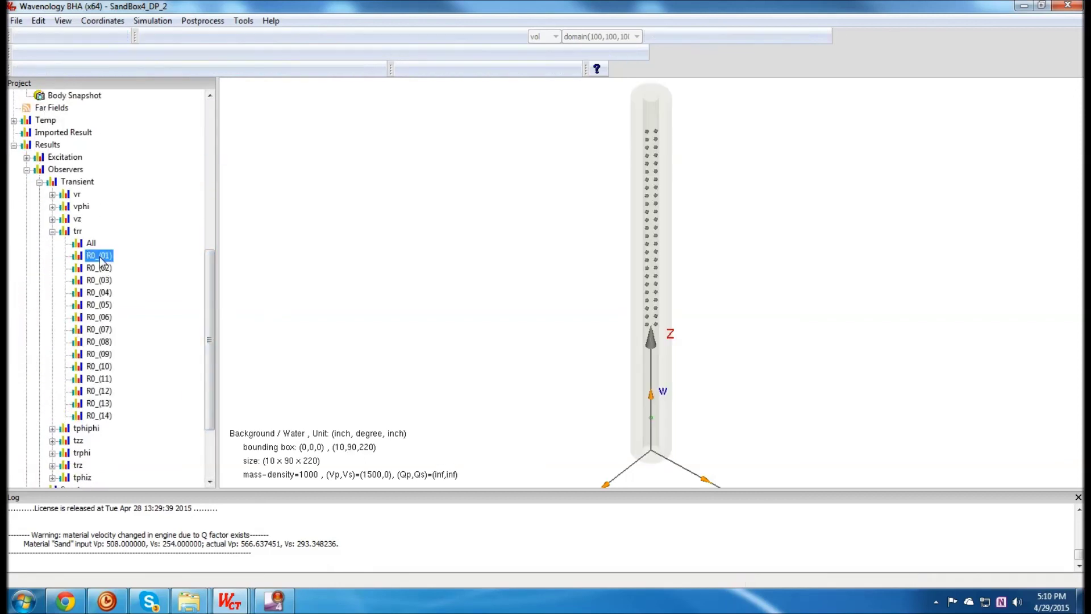
right_click(412, 213)
left_click(472, 229)
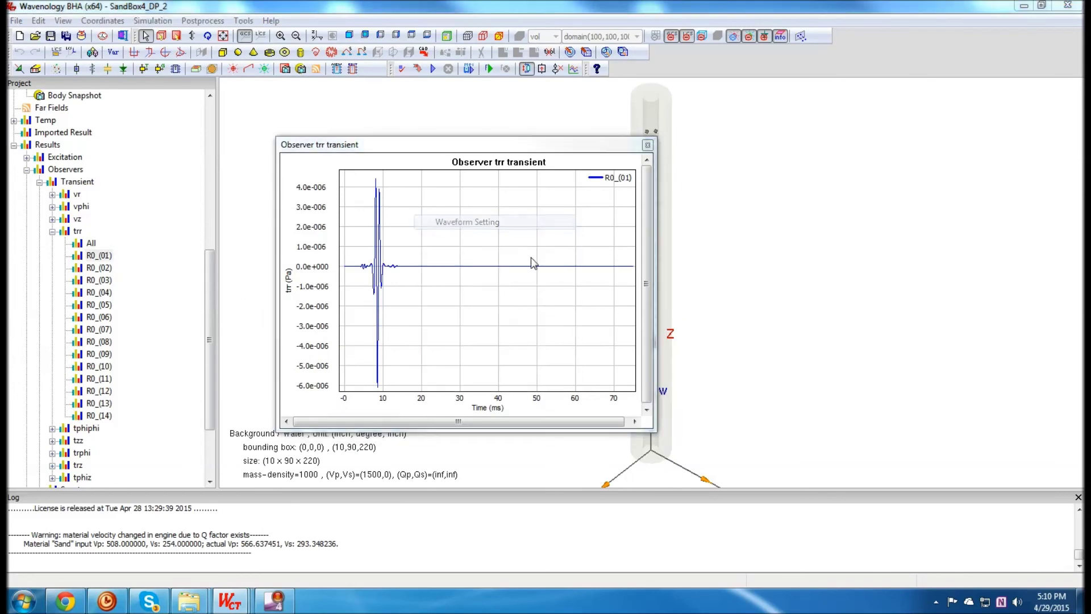
left_click(550, 208)
left_click(549, 221)
left_click(545, 233)
left_click(547, 246)
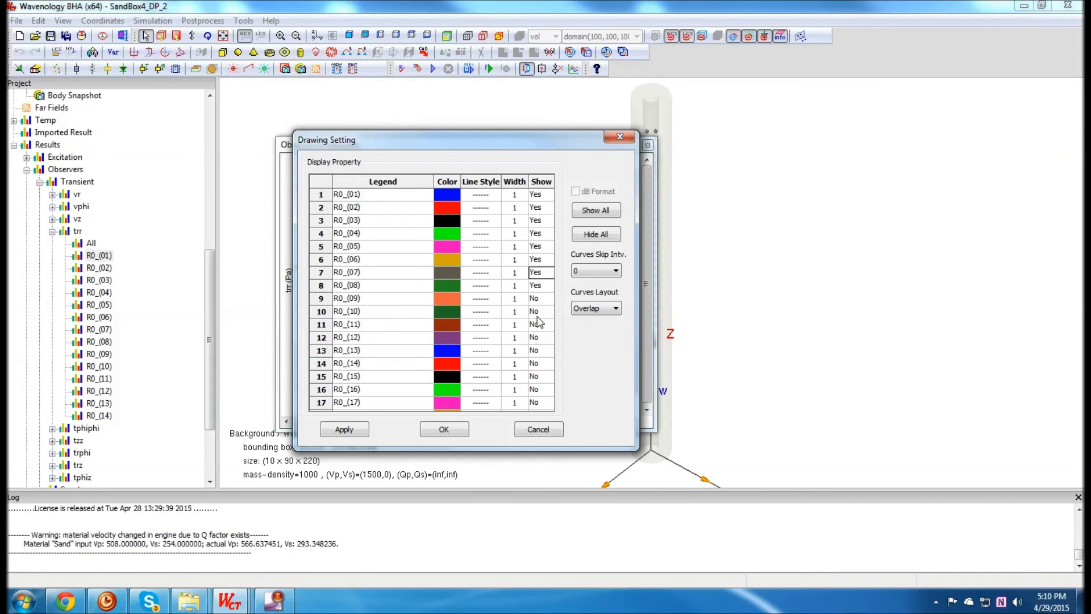
left_click(538, 299)
Set the curves layout of the trr transient plot to Cascade
left_click(615, 309)
left_click(594, 328)
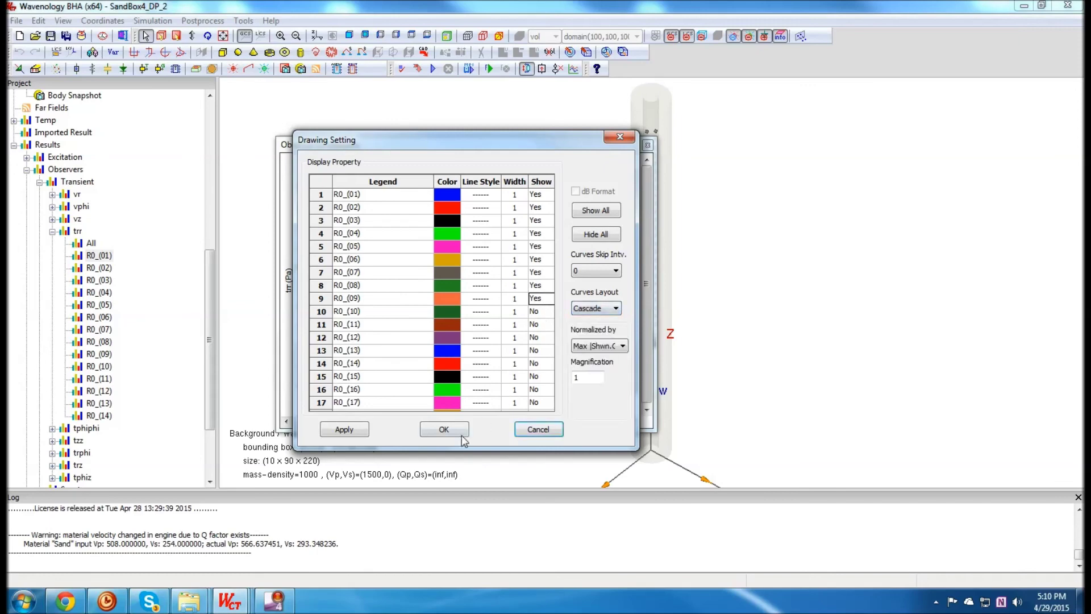
left_click(463, 438)
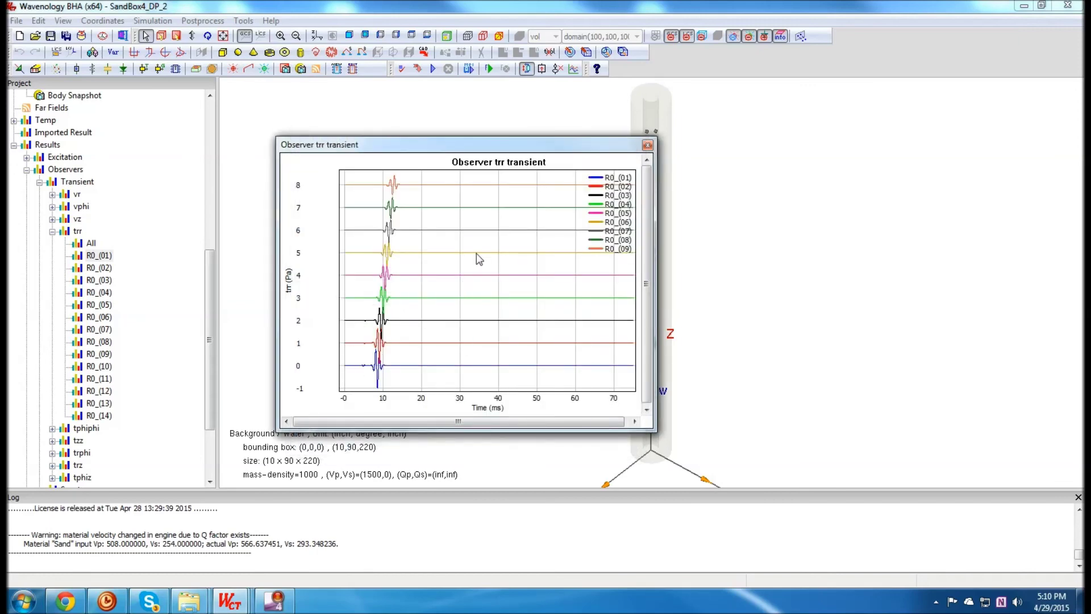
Set the cascaded trr curves' magnification to 10 and inspect about the first 20 ms before closing the plot
right_click(499, 239)
left_click(523, 245)
left_click(591, 377)
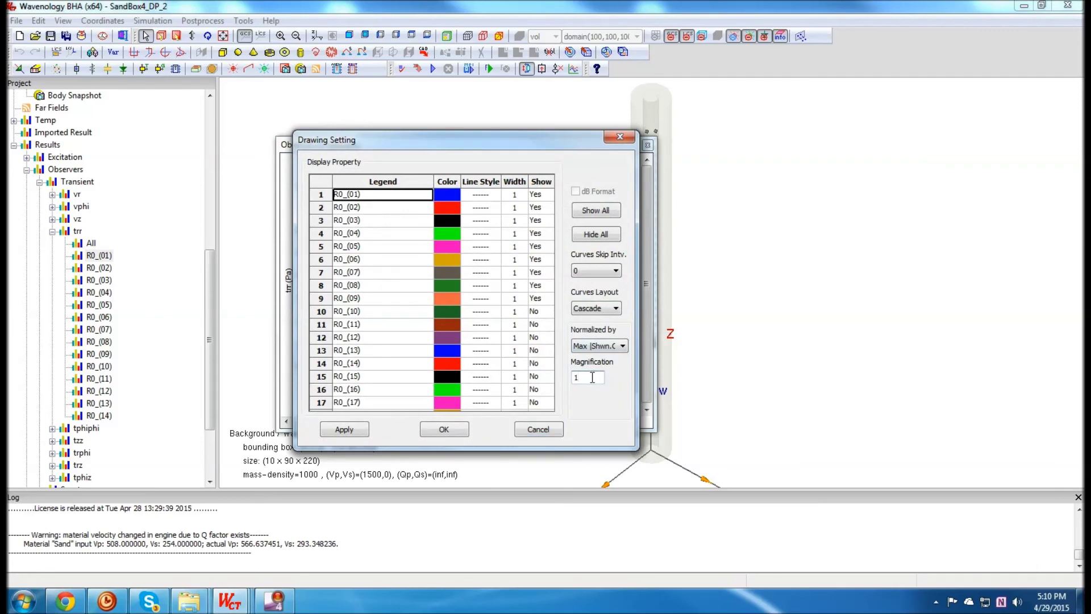
type("0")
left_click(443, 429)
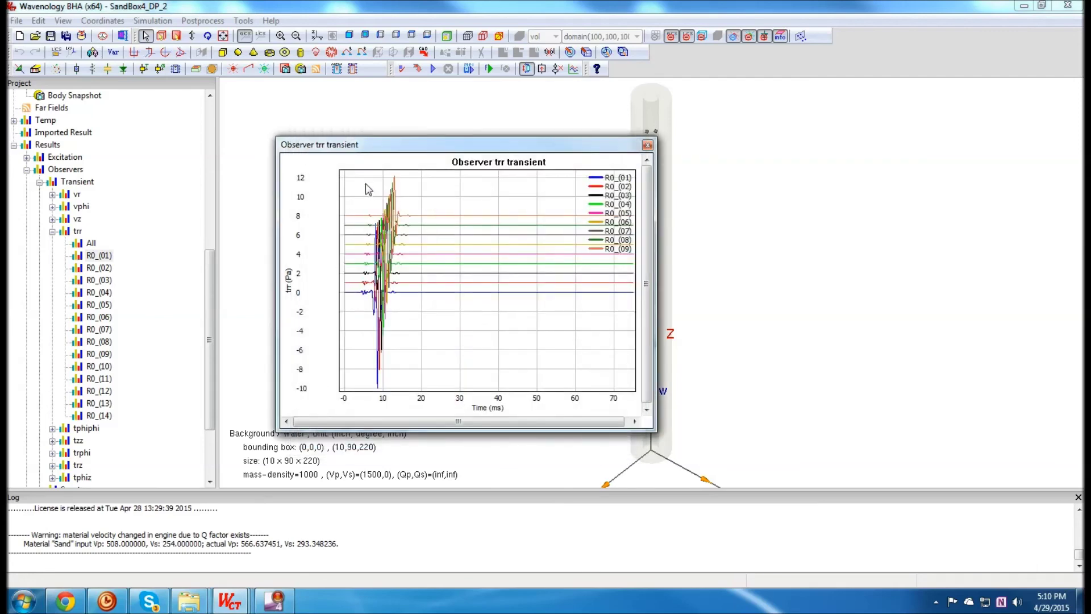
left_click_drag(349, 183, 425, 334)
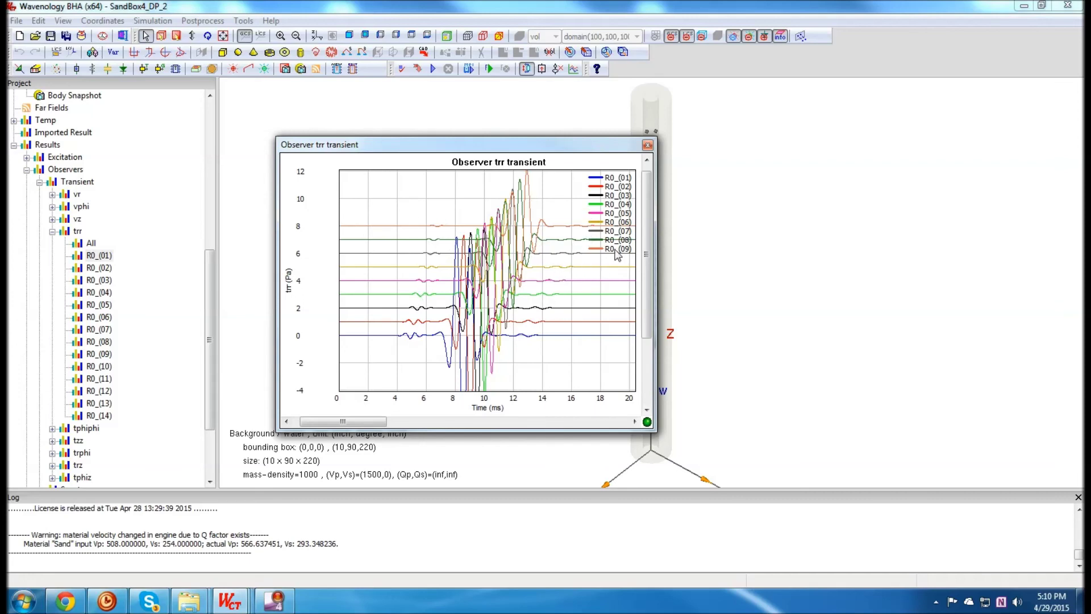
left_click(648, 147)
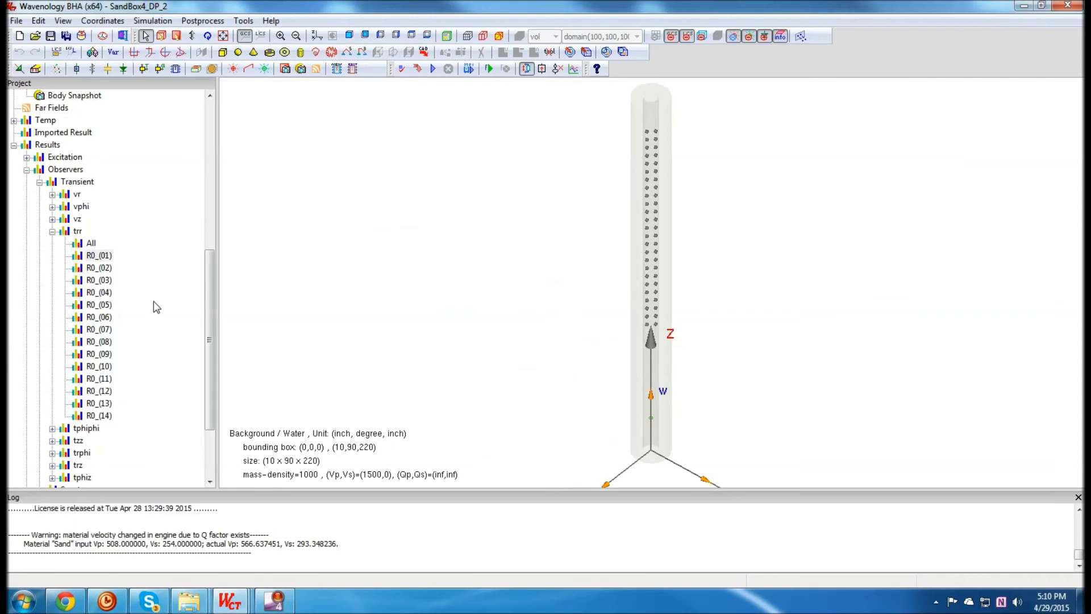
Display the transient FaceSnapshot1 result facing the XZ plane
scroll(145, 307, "down", 3)
left_click(100, 453)
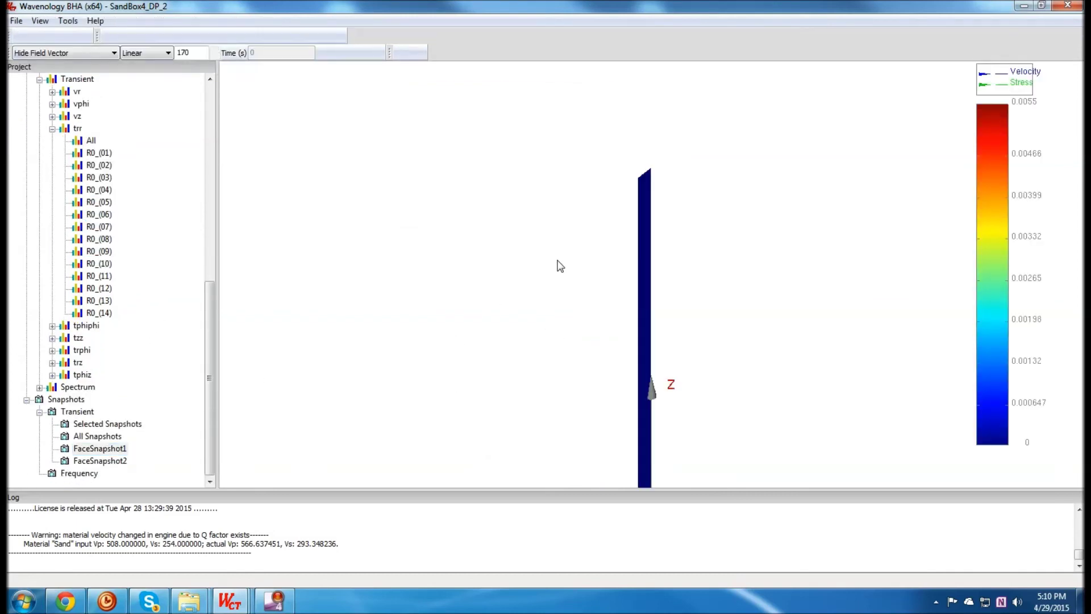
left_click(278, 34)
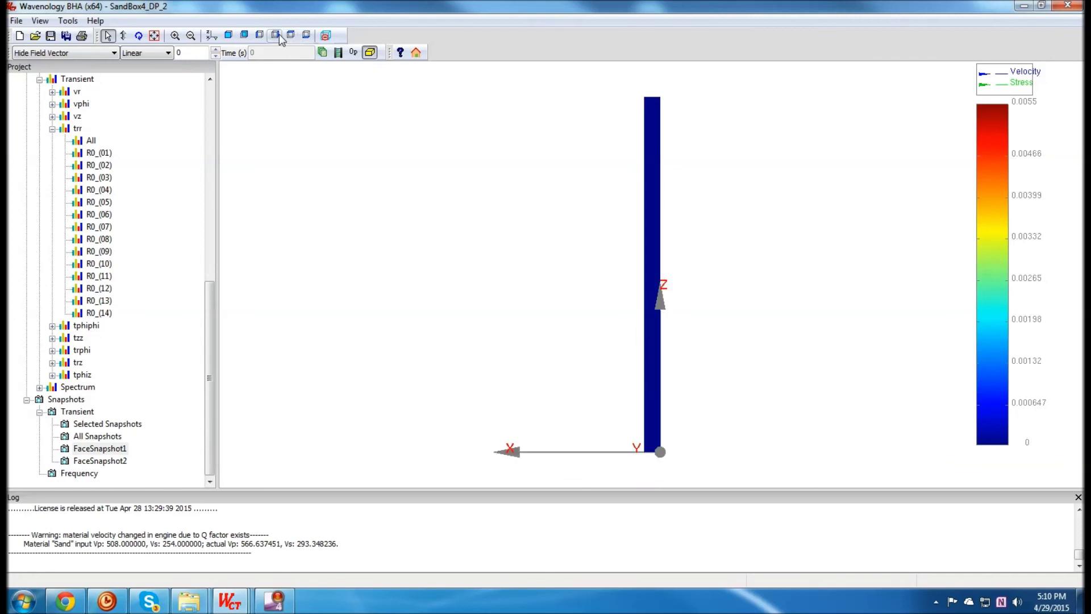
Set the field display range from -160 to -60 and show FaceSnapshot1 on the Log scale
left_click(353, 53)
left_click_drag(641, 389, 621, 389)
double_click(565, 388)
left_click(608, 441)
left_click(153, 53)
left_click(137, 73)
Advance FaceSnapshot1 to frame 155 to follow the wave travelling up the borehole
left_click(216, 50)
left_click(216, 50)
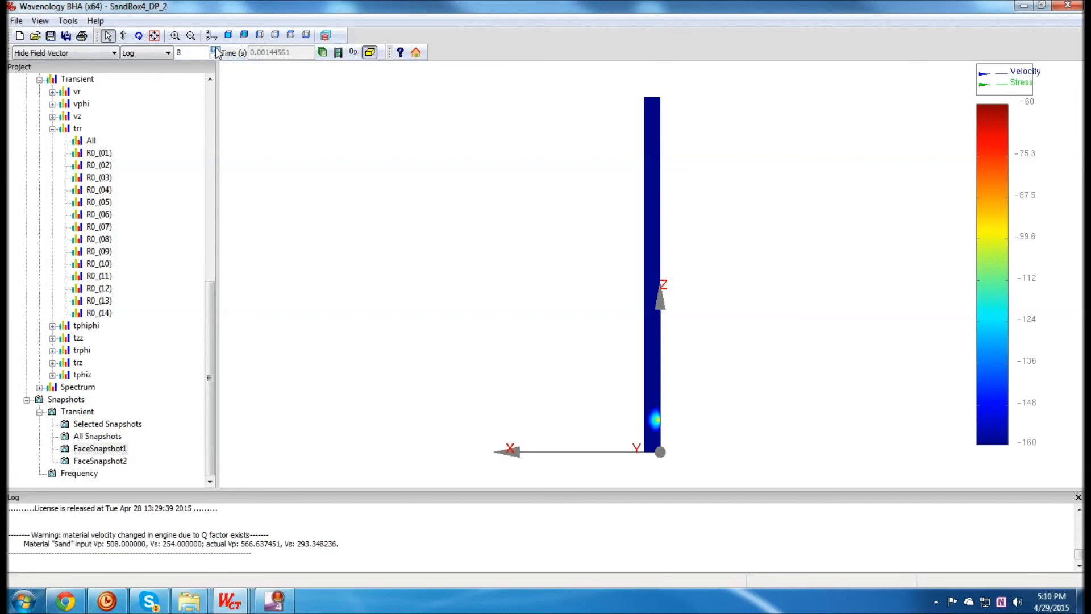
left_click(216, 50)
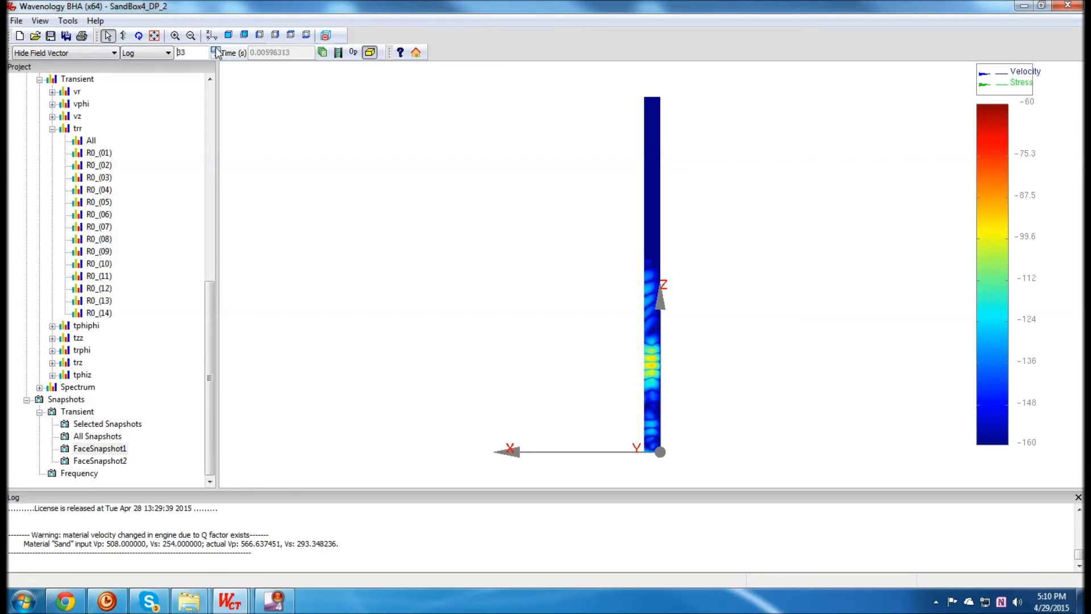
left_click(216, 50)
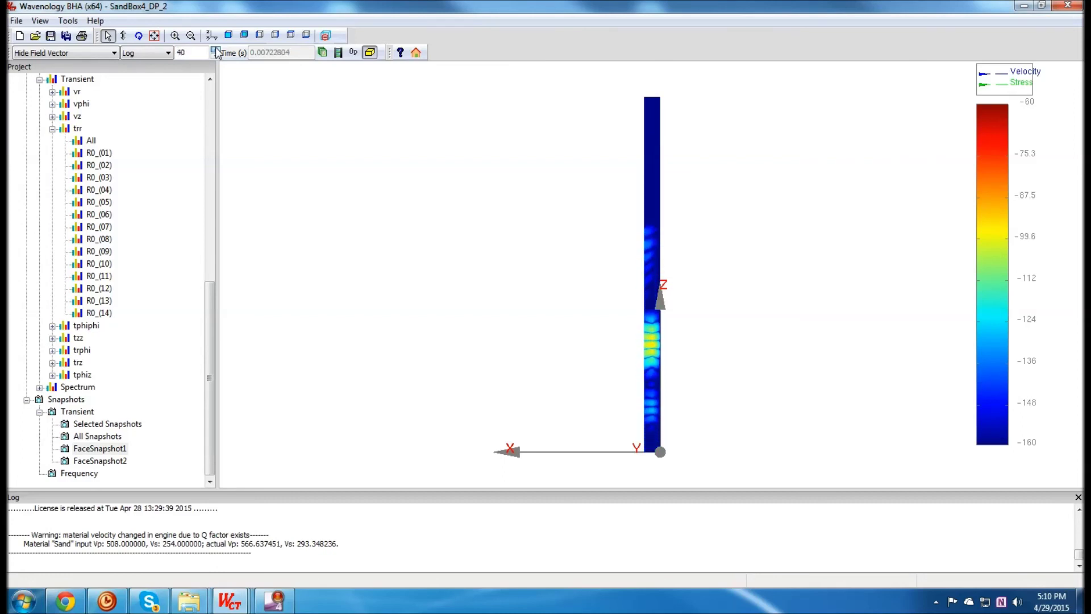
left_click(216, 50)
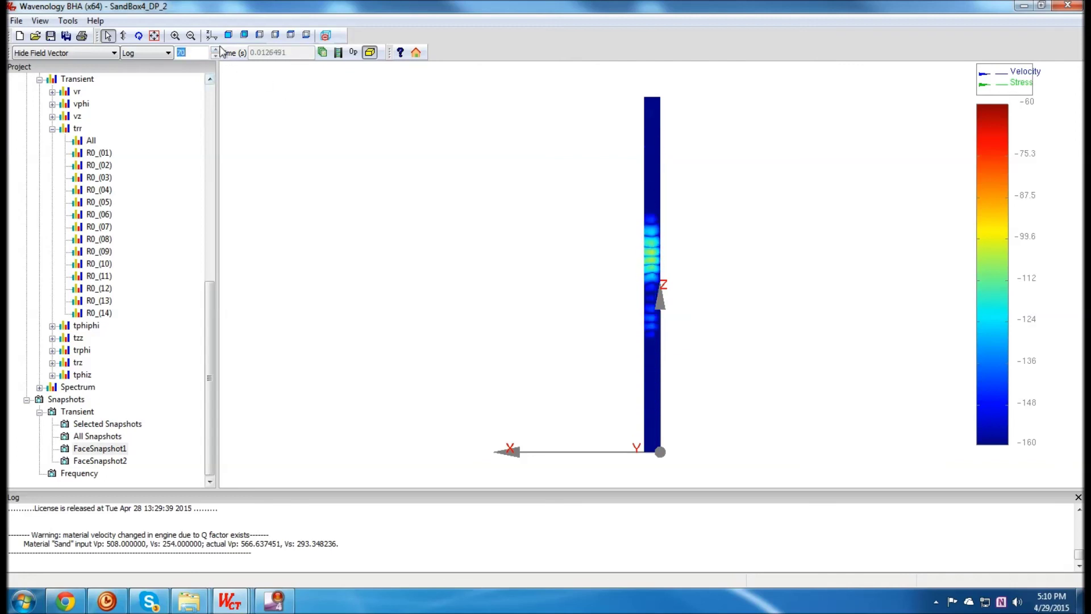
left_click(216, 50)
left_click(216, 50)
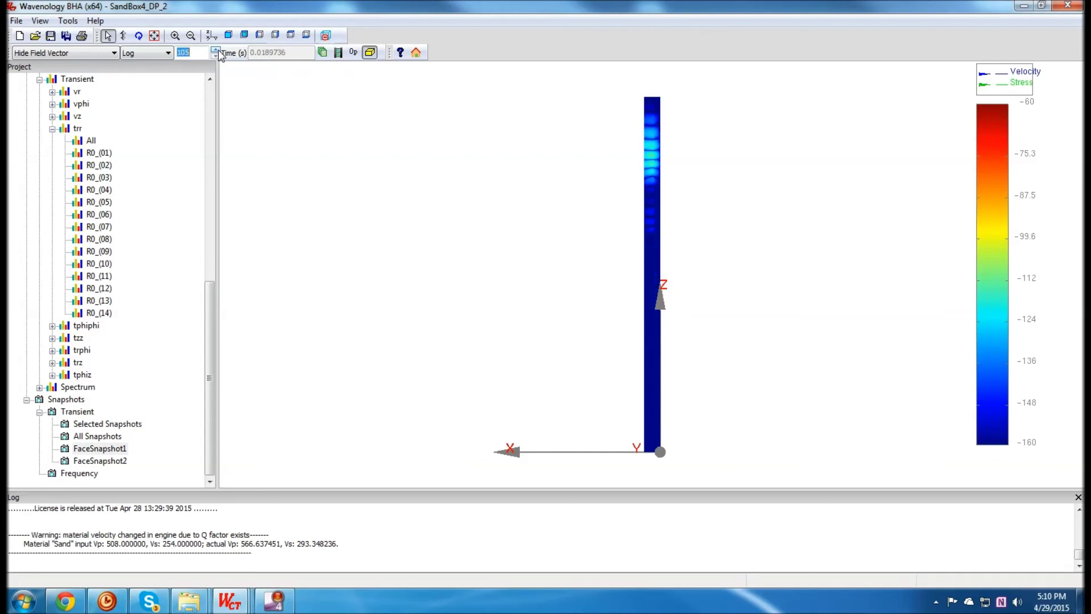
left_click(216, 50)
left_click(216, 50)
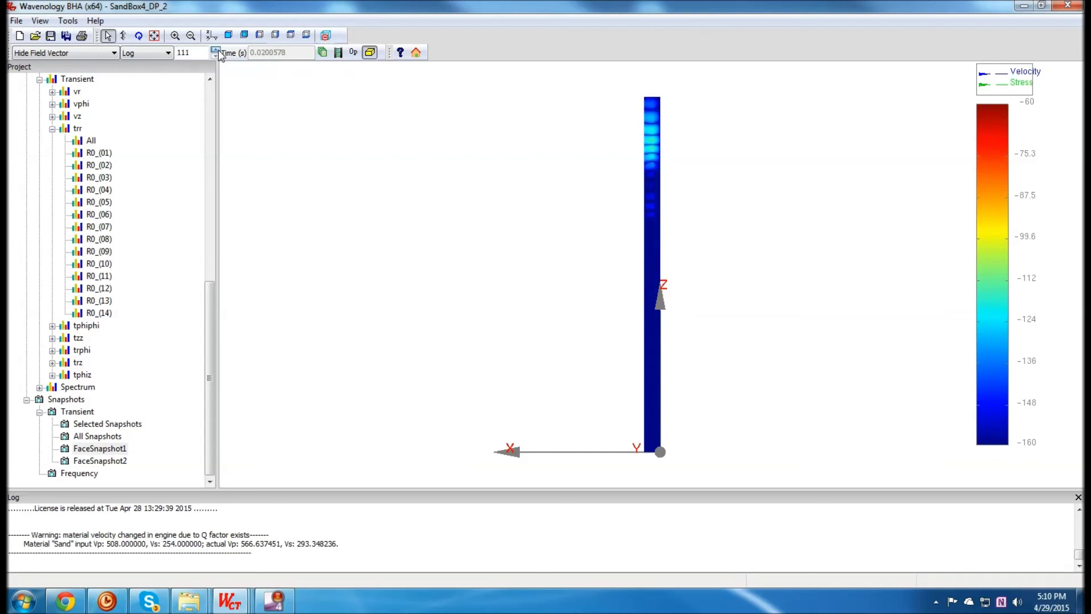
left_click(216, 50)
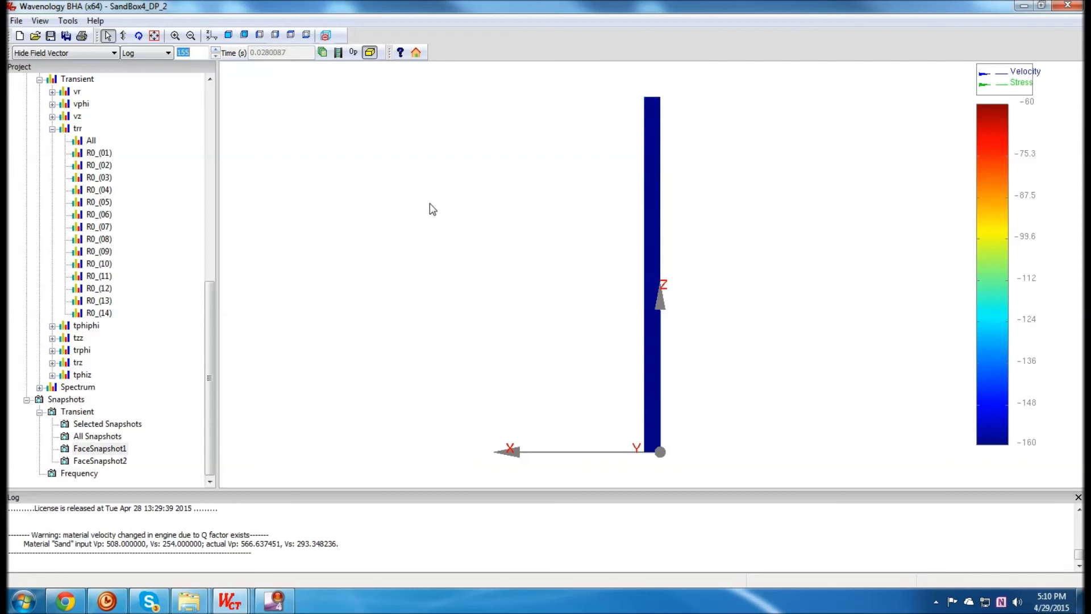
left_click_drag(540, 243, 860, 180)
left_click_drag(505, 340, 596, 254)
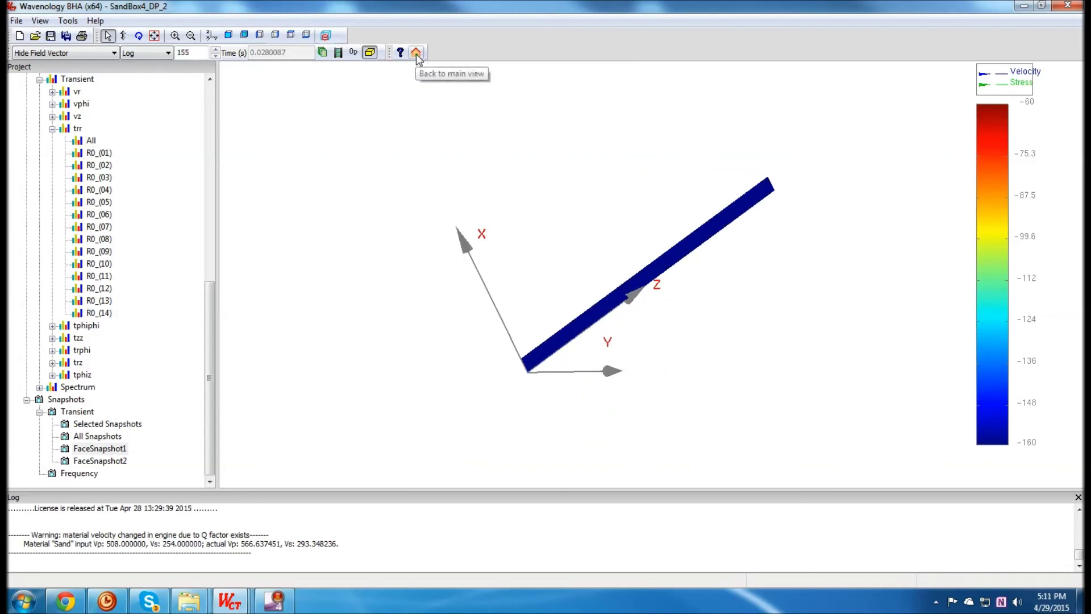